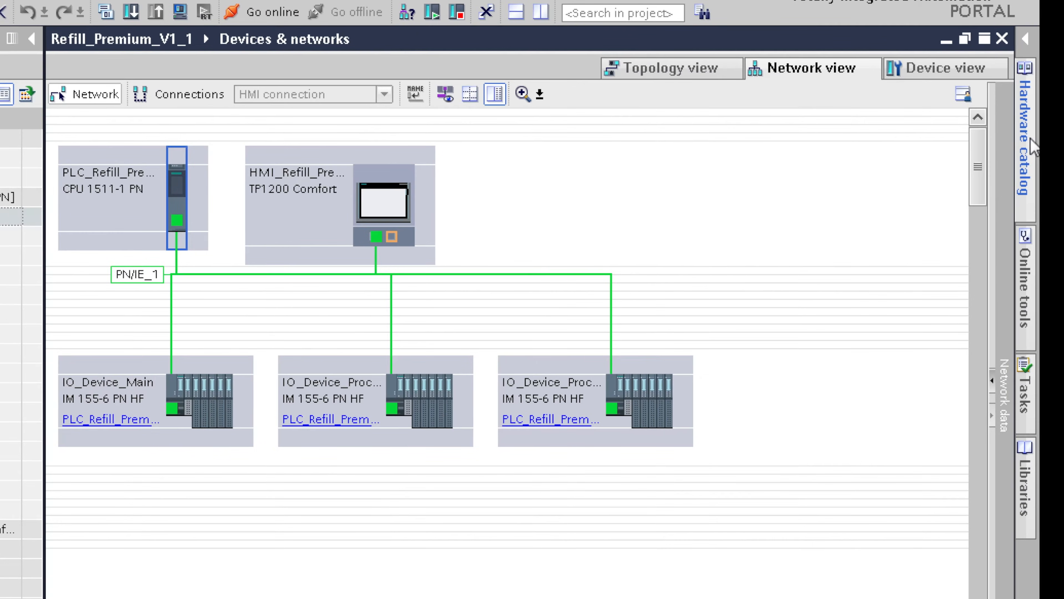
Search the hardware catalog for g120c and expand the PN variants of the SINAMICS G120C drives so their power ratings are readable
left_click(1031, 137)
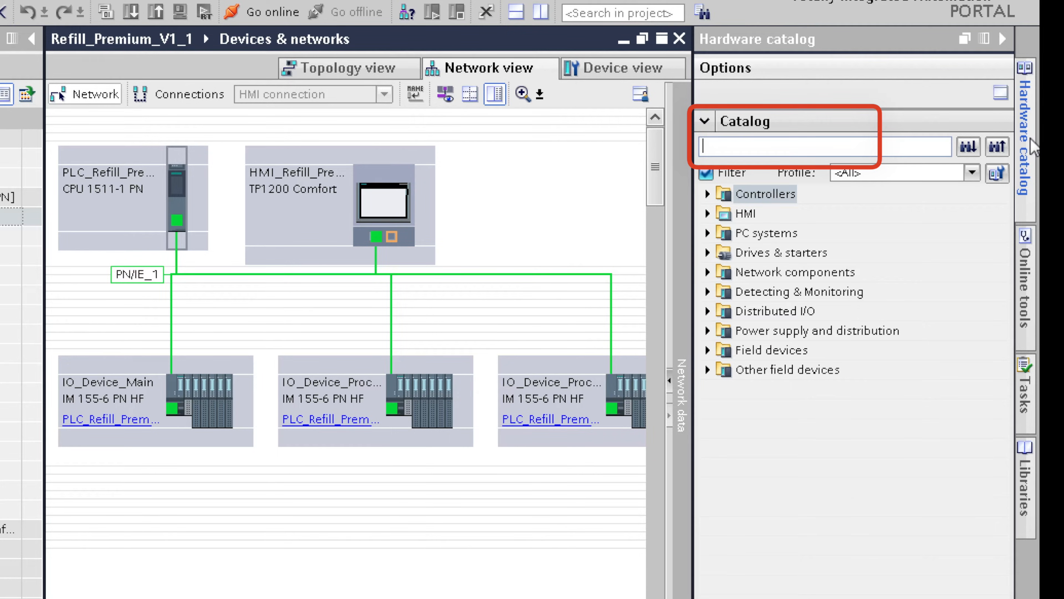
type("g120c")
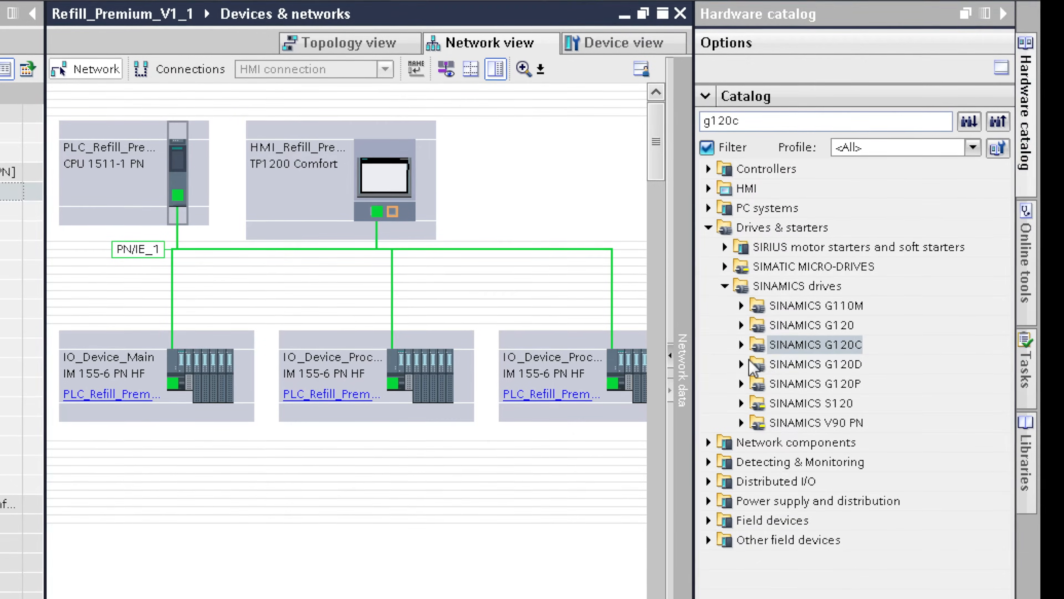
left_click(741, 344)
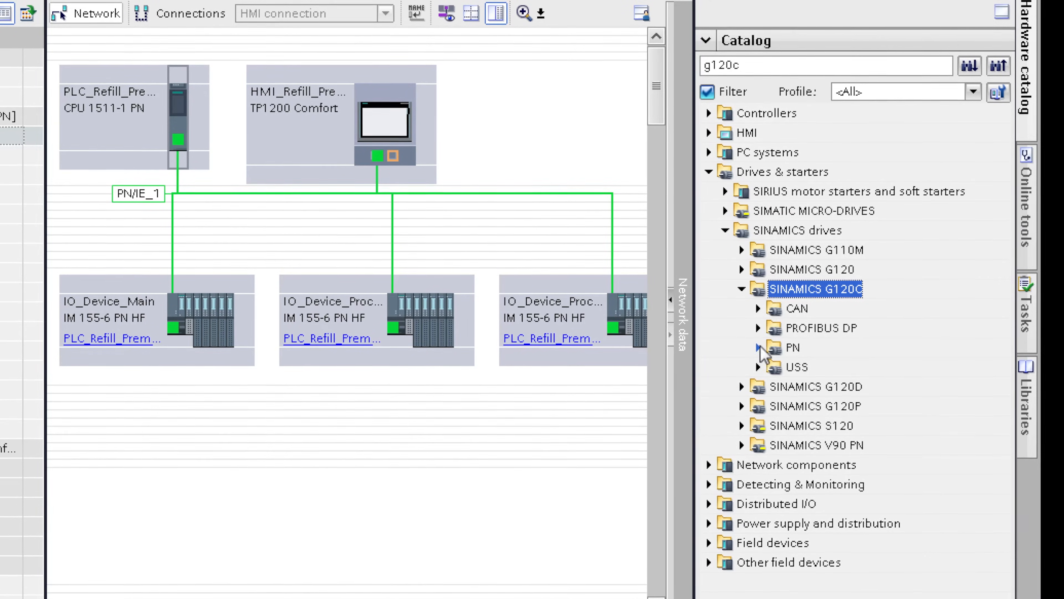
left_click(760, 348)
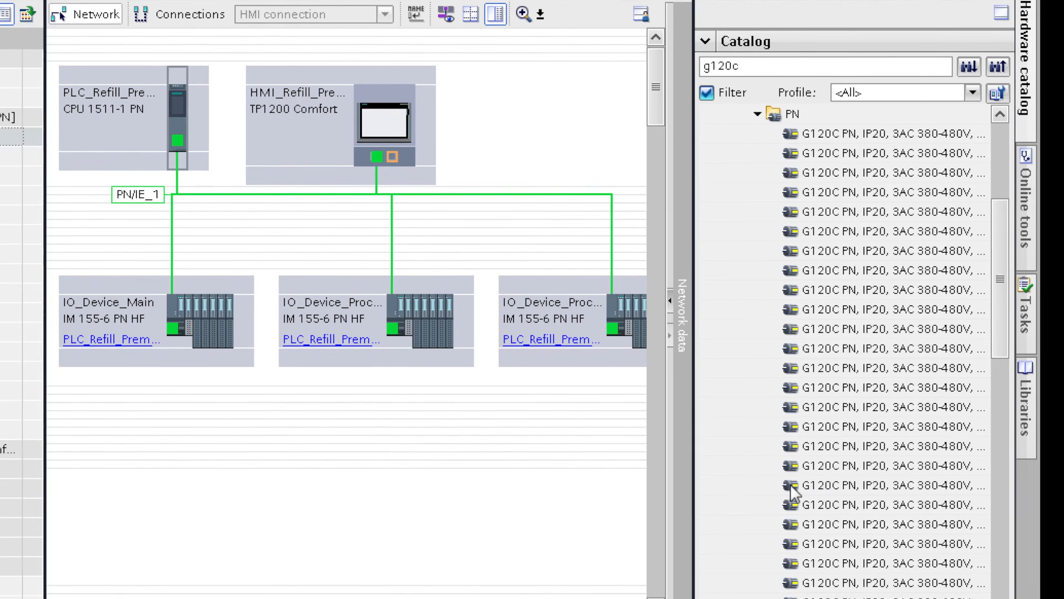
left_click_drag(791, 598, 842, 598)
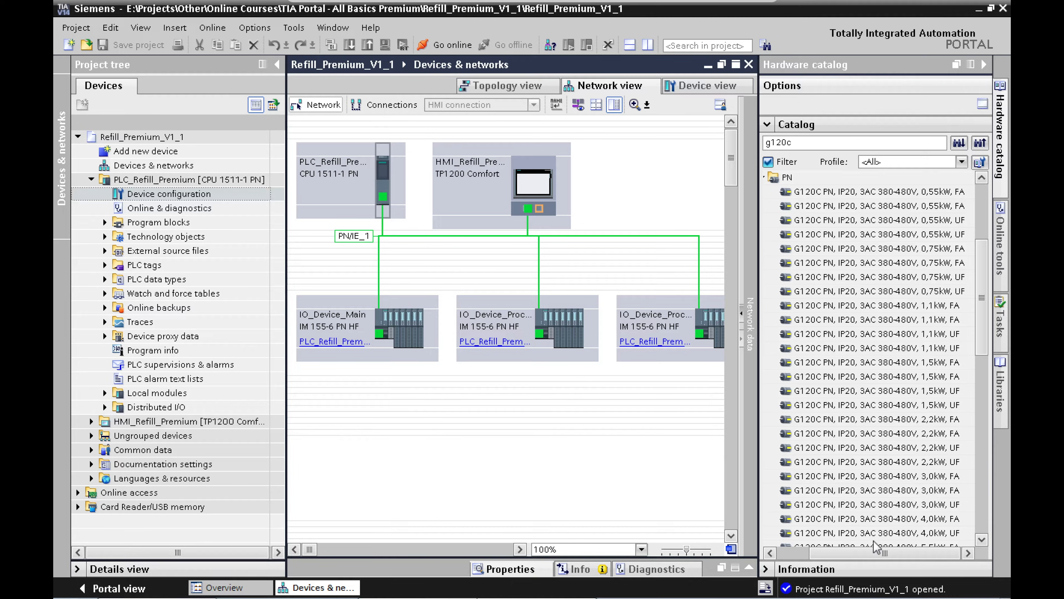
Add a G120C PN, IP20, 3AC 380-480V, 1,5kW, FA drive to the network and assign it to PLC_Refill_Premium.PROFINET interface_1
left_click(930, 377)
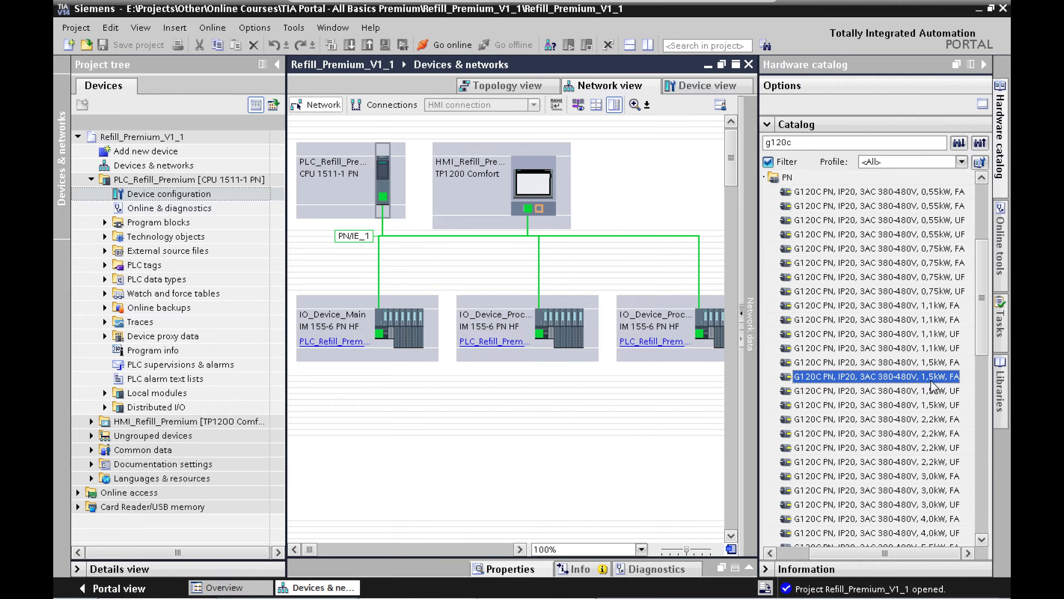
left_click_drag(931, 381, 477, 388)
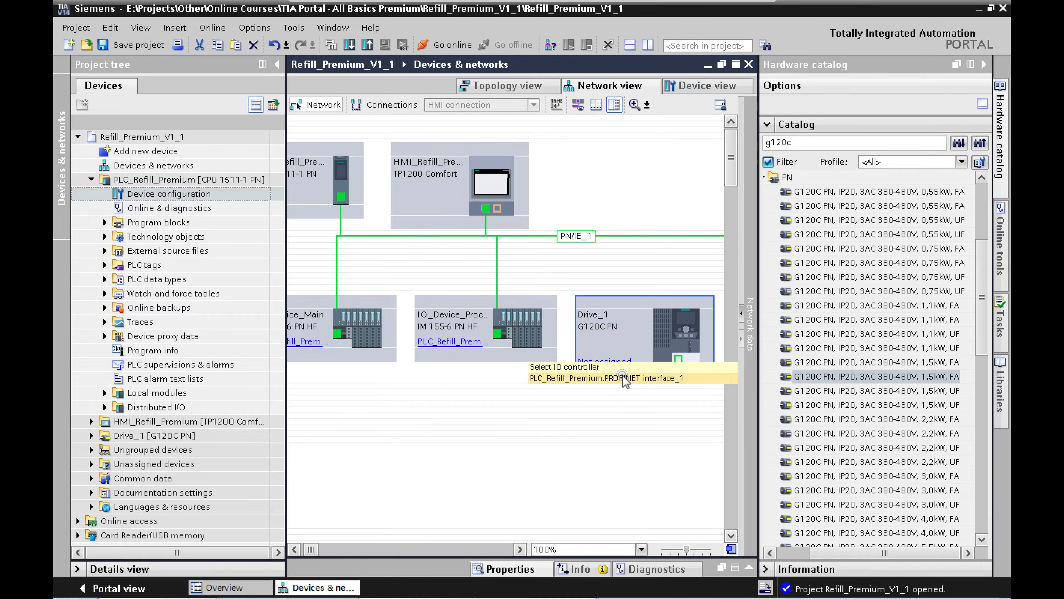
left_click(625, 378)
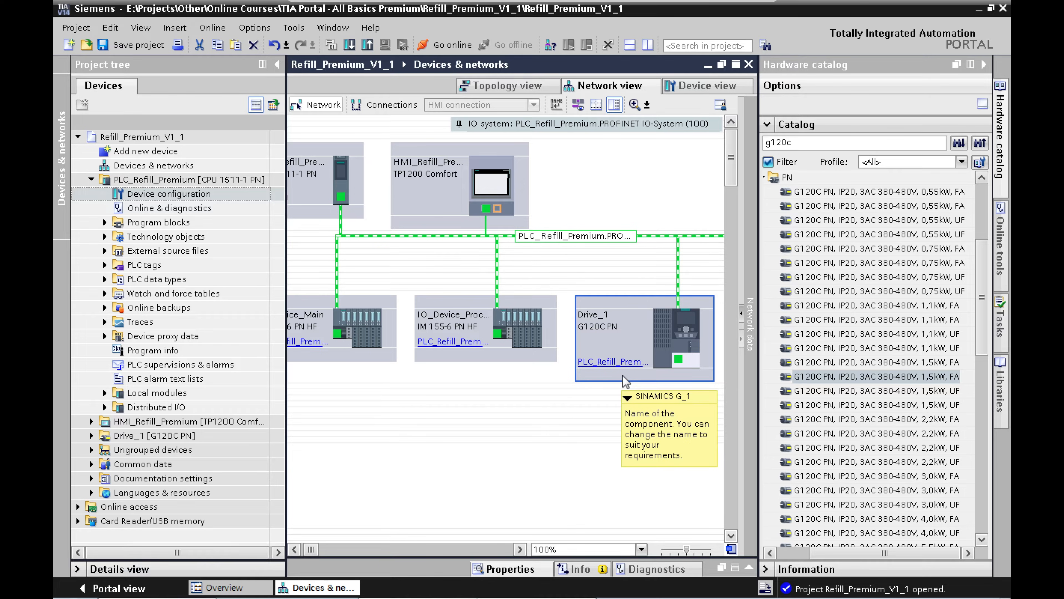
Place the new drive in a row below IO_Device_Main and move the displaced IO device back beside IO_Device_Main
left_click(294, 550)
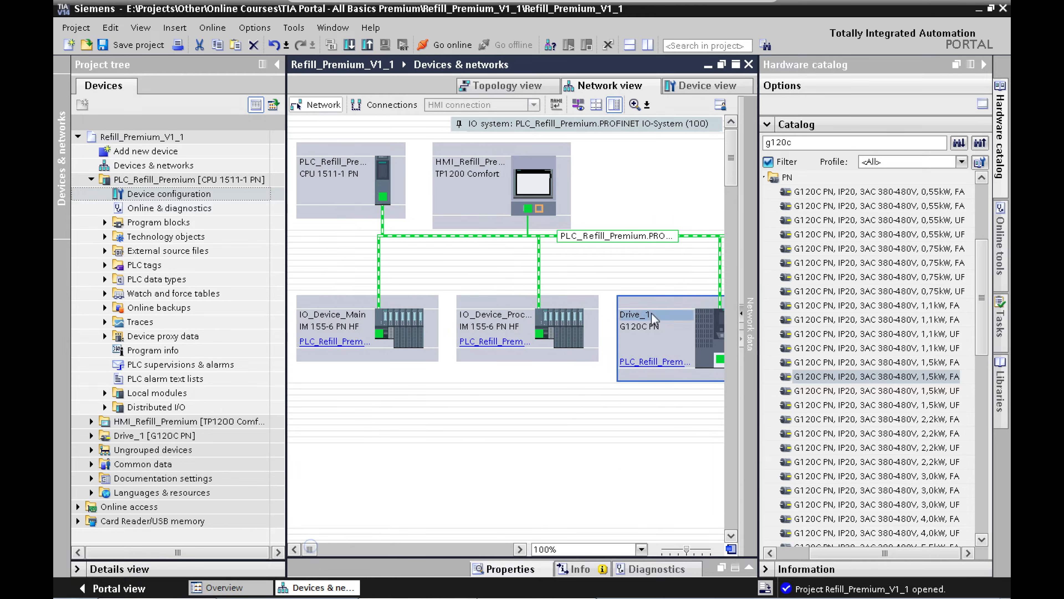
left_click_drag(653, 308, 335, 408)
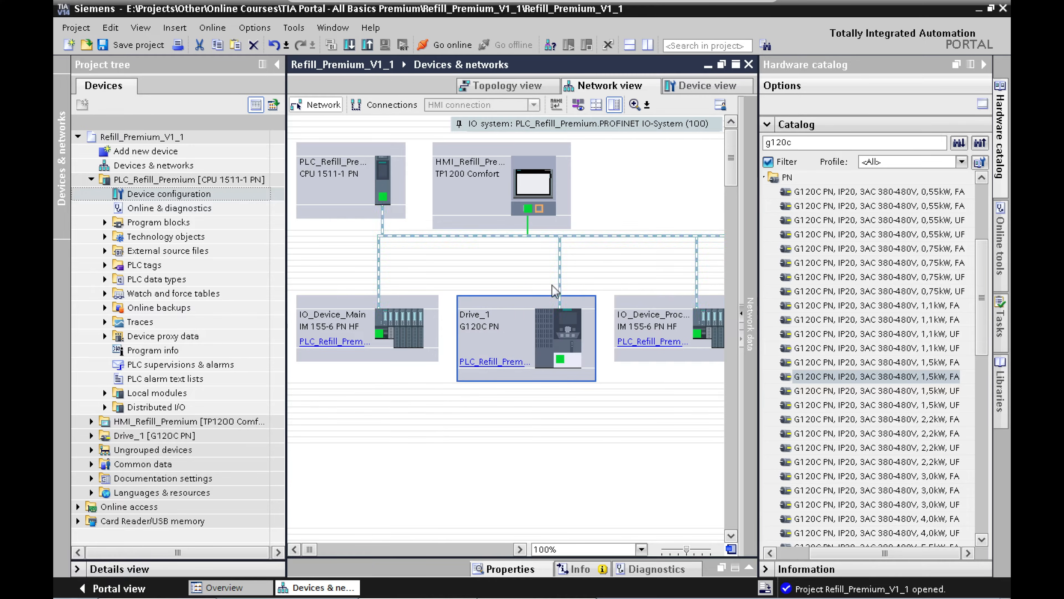
left_click_drag(522, 305, 369, 466)
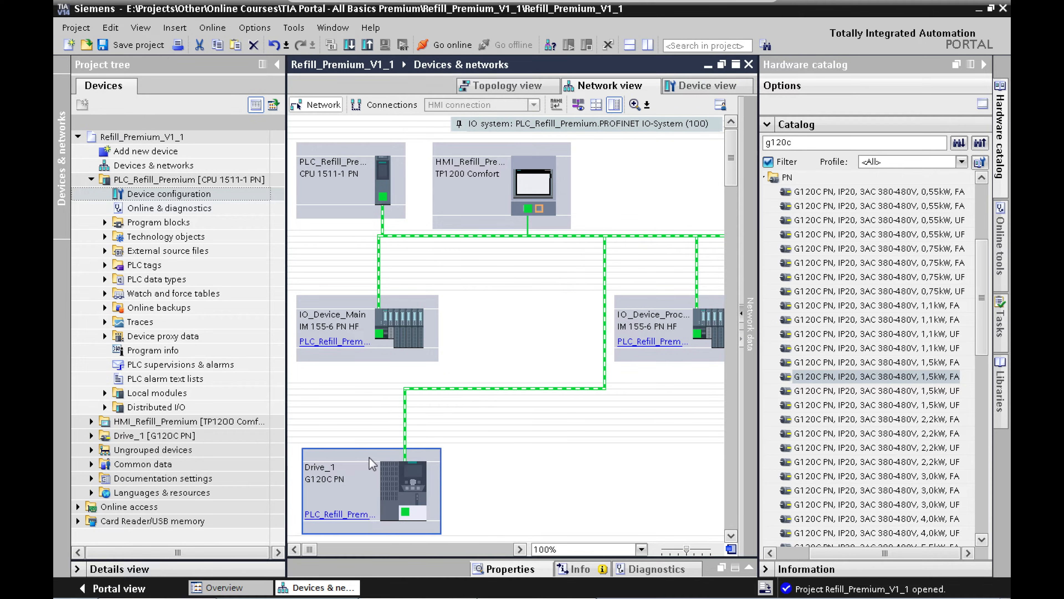
left_click_drag(678, 307, 520, 308)
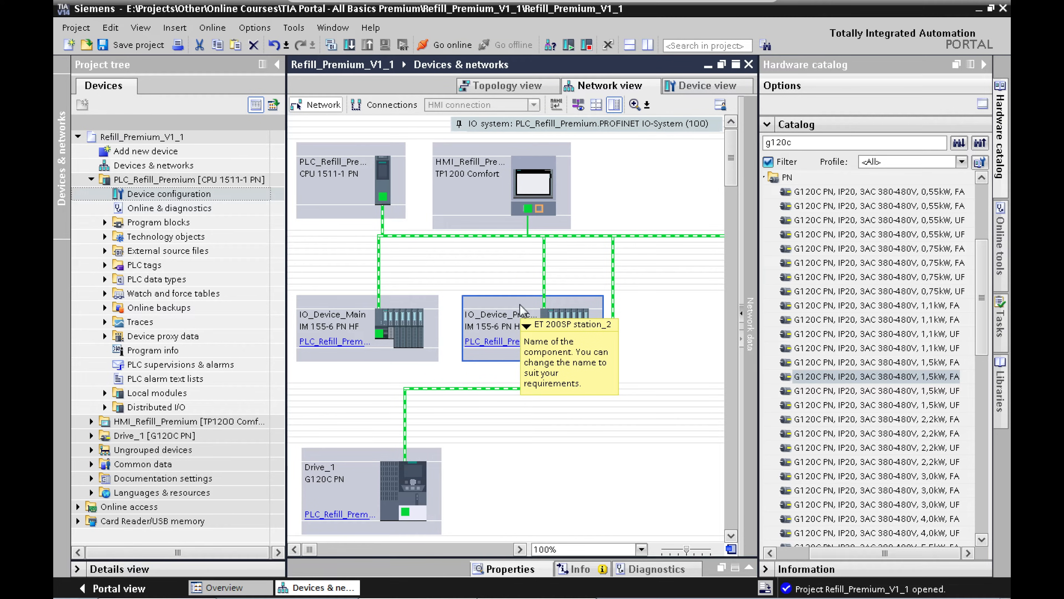
Rename the new G120C drive to Pump_Refill_1
left_click(326, 471)
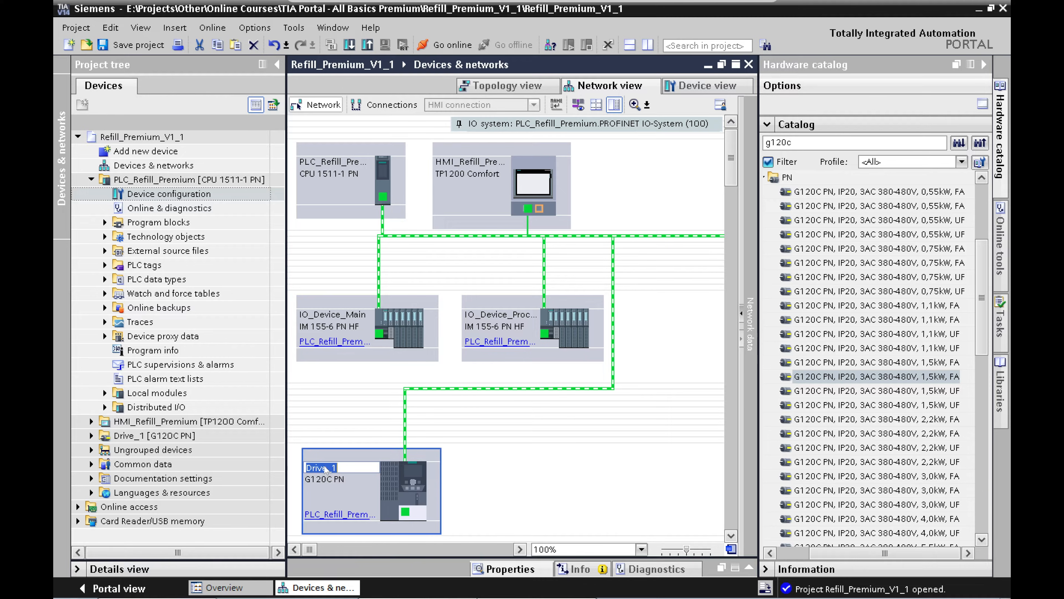
type("Pump_Refill_1")
key("Return")
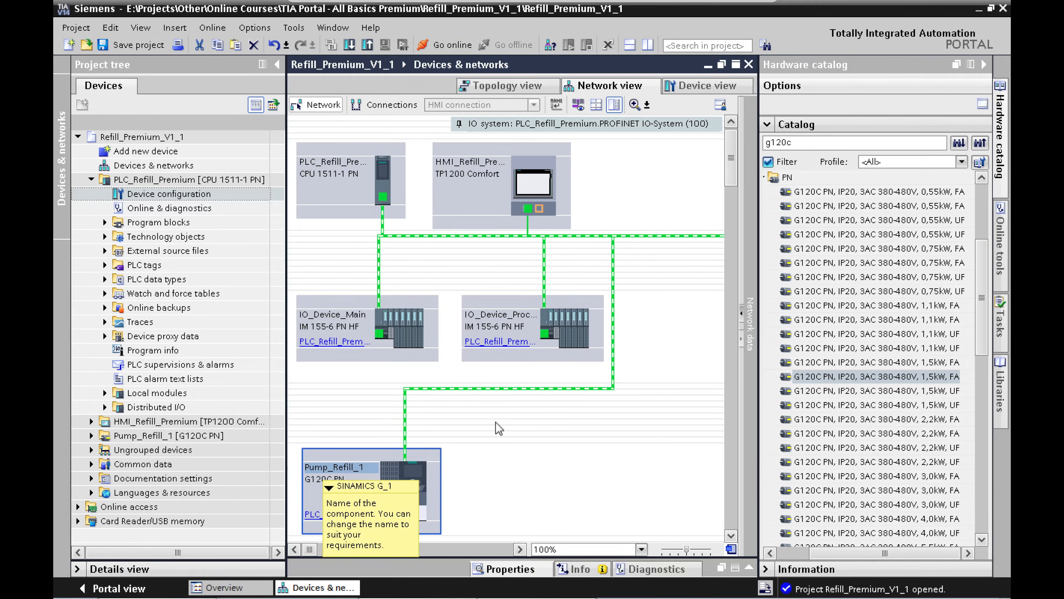
Add a second 1,5kW FA G120C PN drive beside Pump_Refill_1 and assign it to PLC_Refill_Premium.PROFINET interface_1
left_click_drag(835, 378, 565, 393)
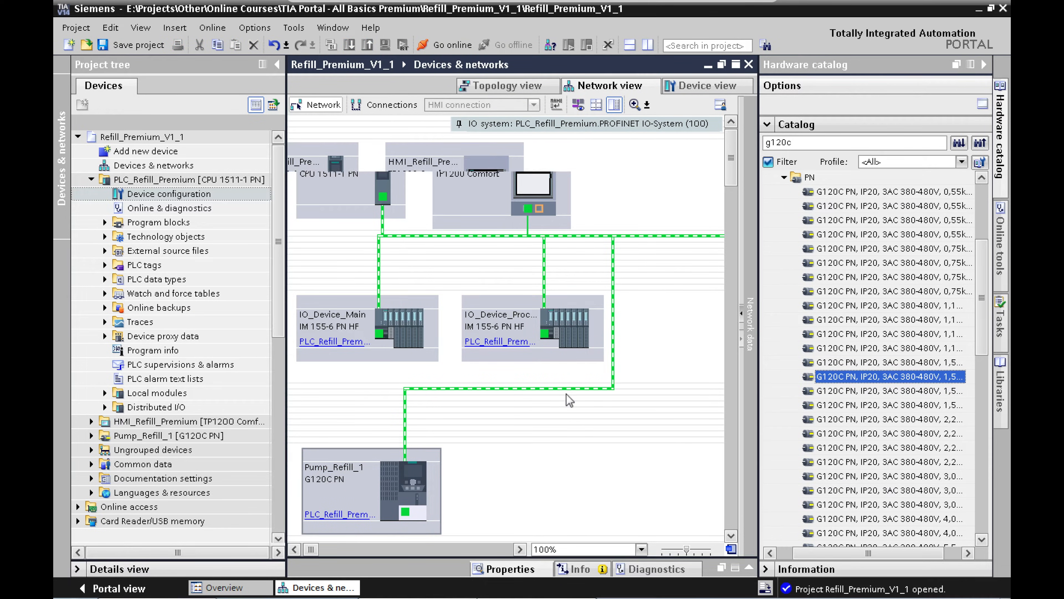
left_click_drag(598, 309, 438, 450)
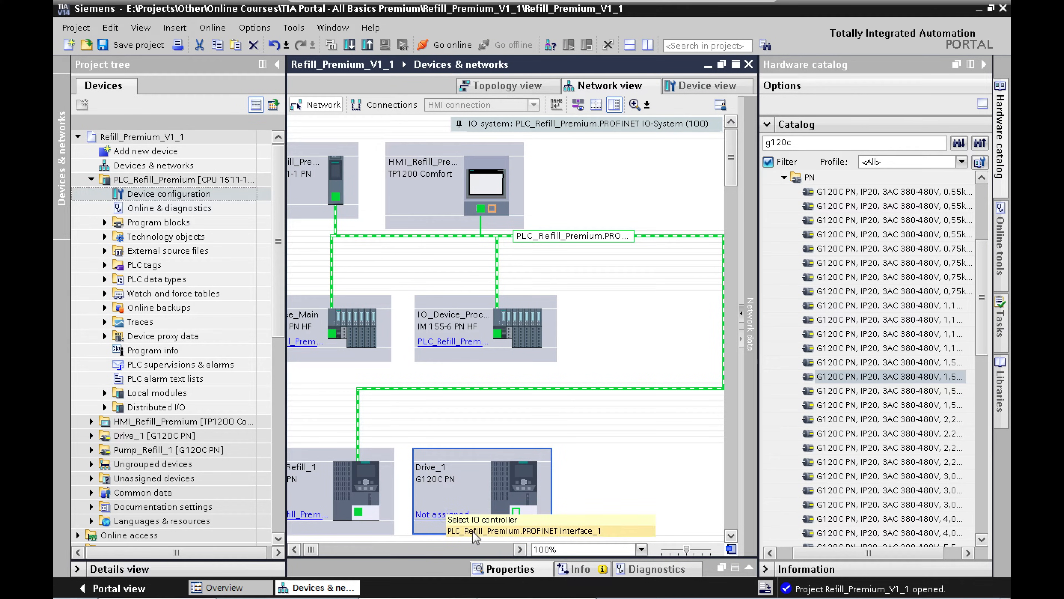
left_click(472, 530)
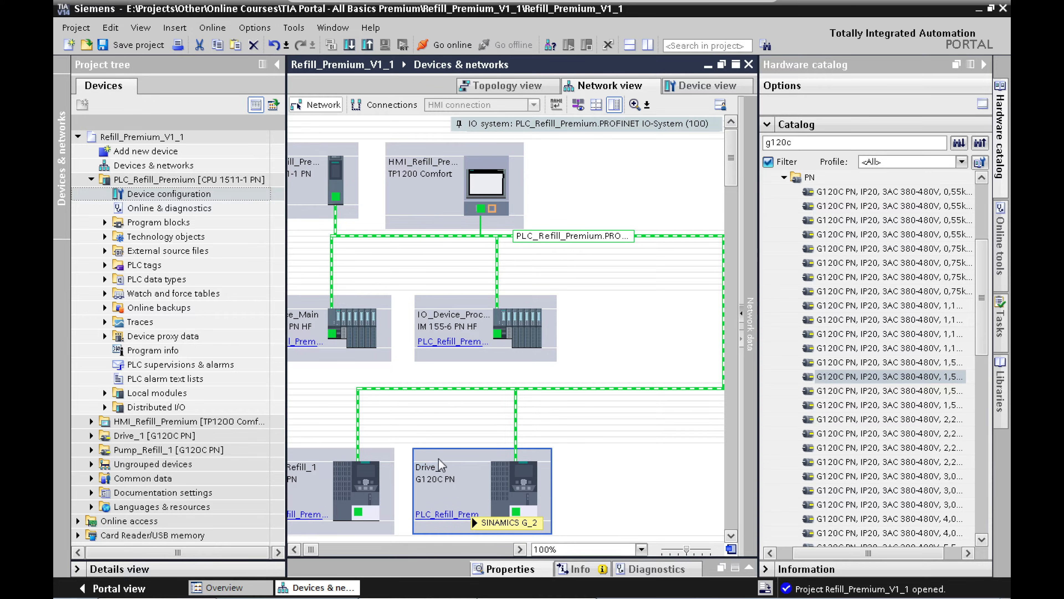
Rename the second G120C drive to Pump_Refill_2
left_click(439, 468)
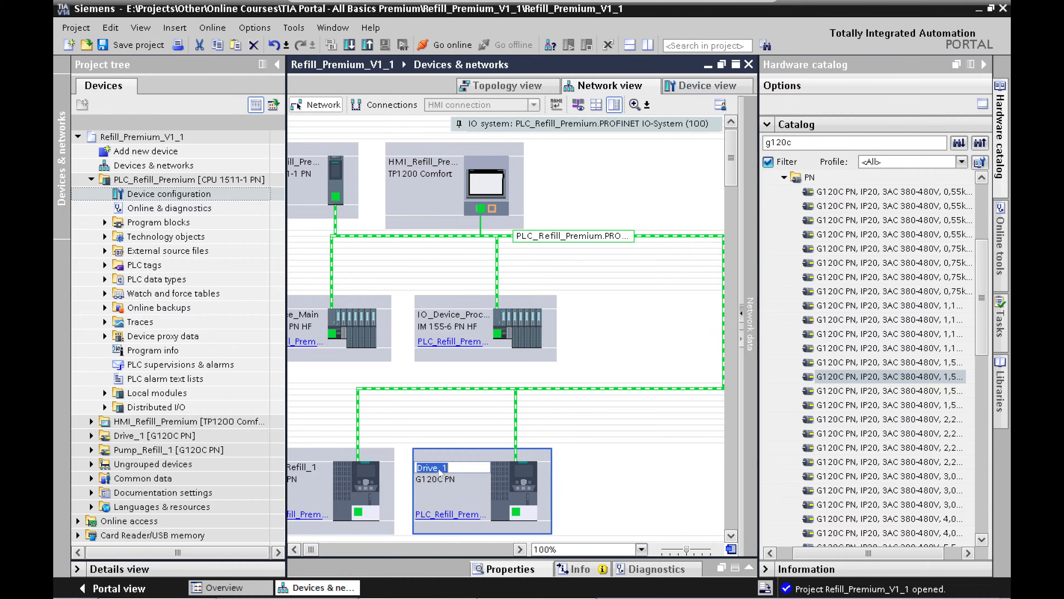
type("Pump_Refill_2")
key("Return")
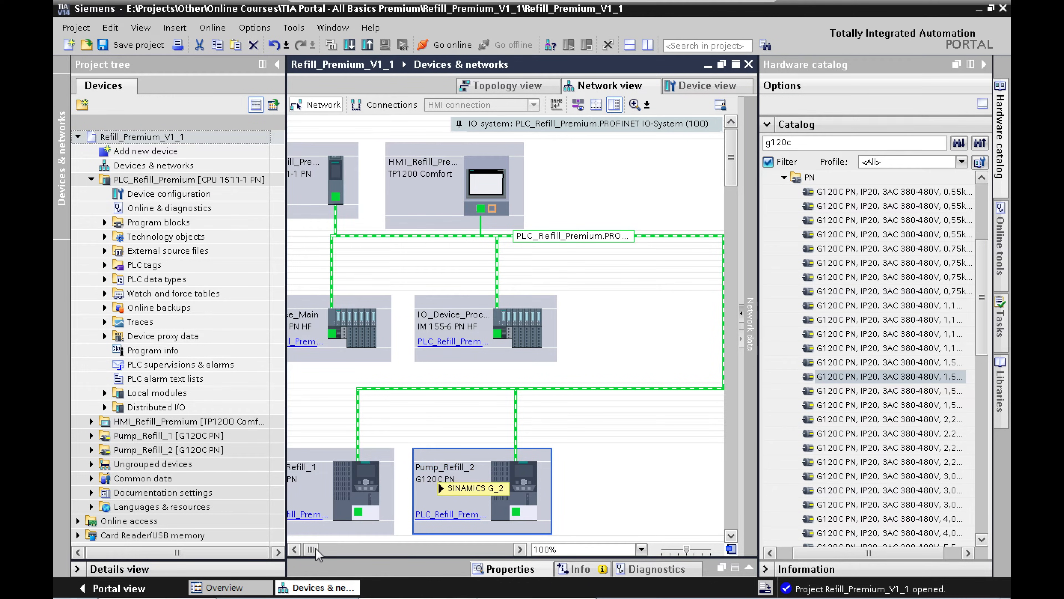
Hide the hardware catalog and open the Pump_Refill_1 drive's properties, sized so that both pump drives stay visible in the network
left_click(295, 548)
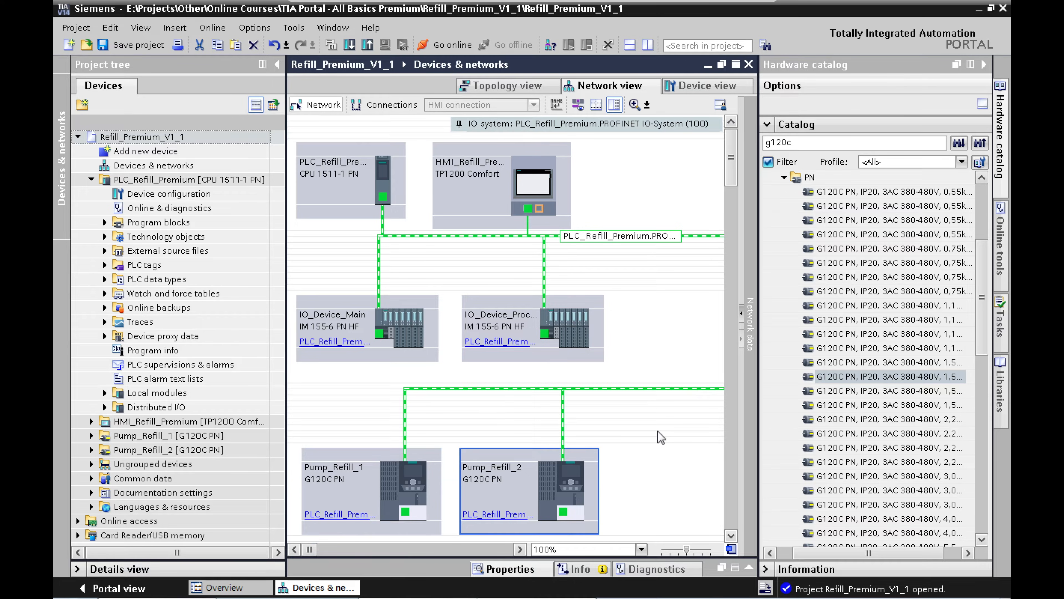
left_click(984, 65)
left_click(659, 477)
scroll(659, 476, "down", 2)
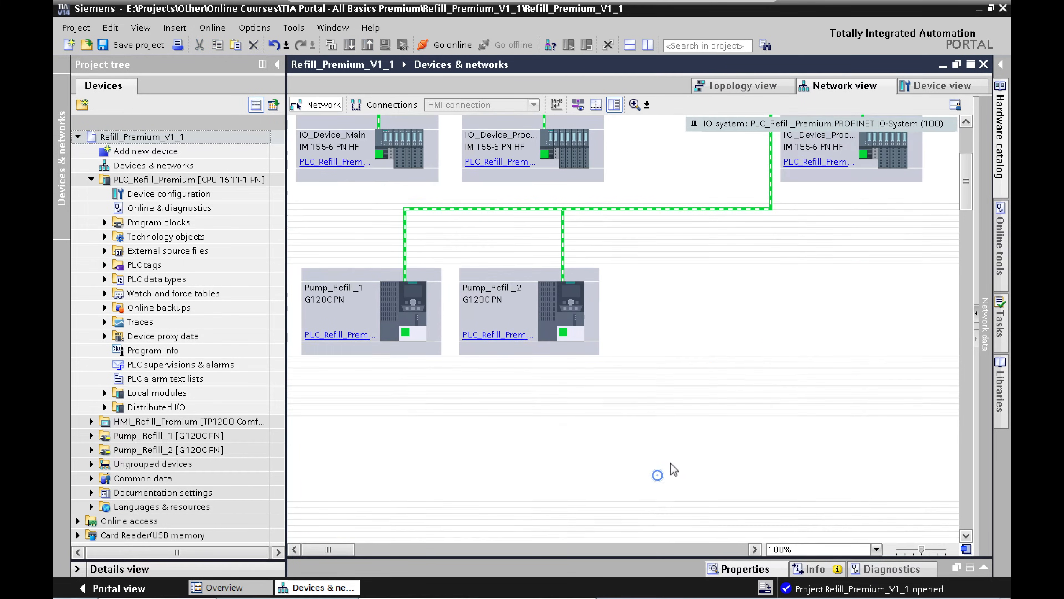
scroll(678, 432, "up", 1)
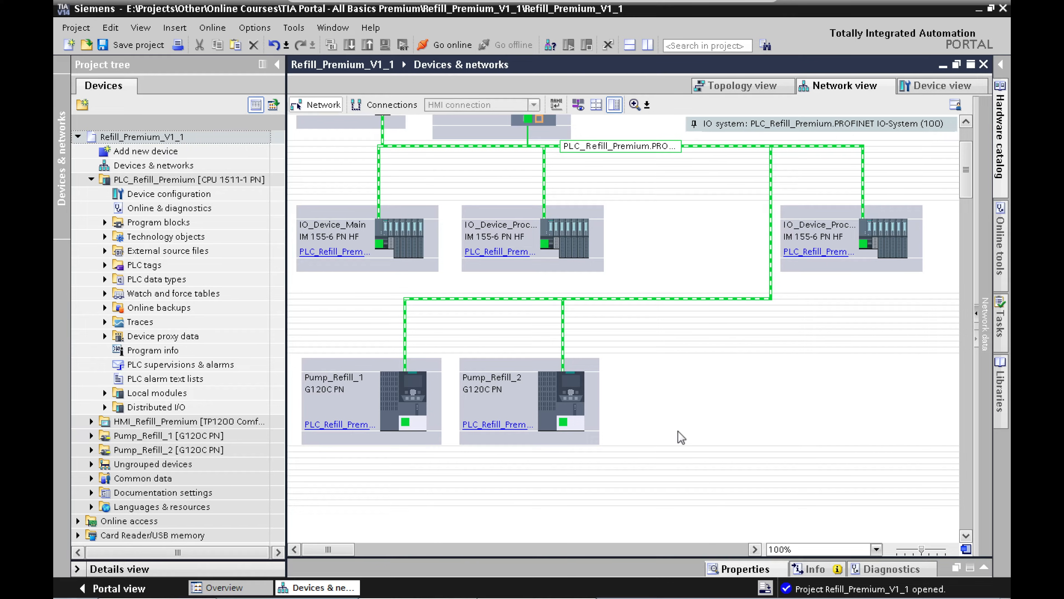
left_click(397, 390)
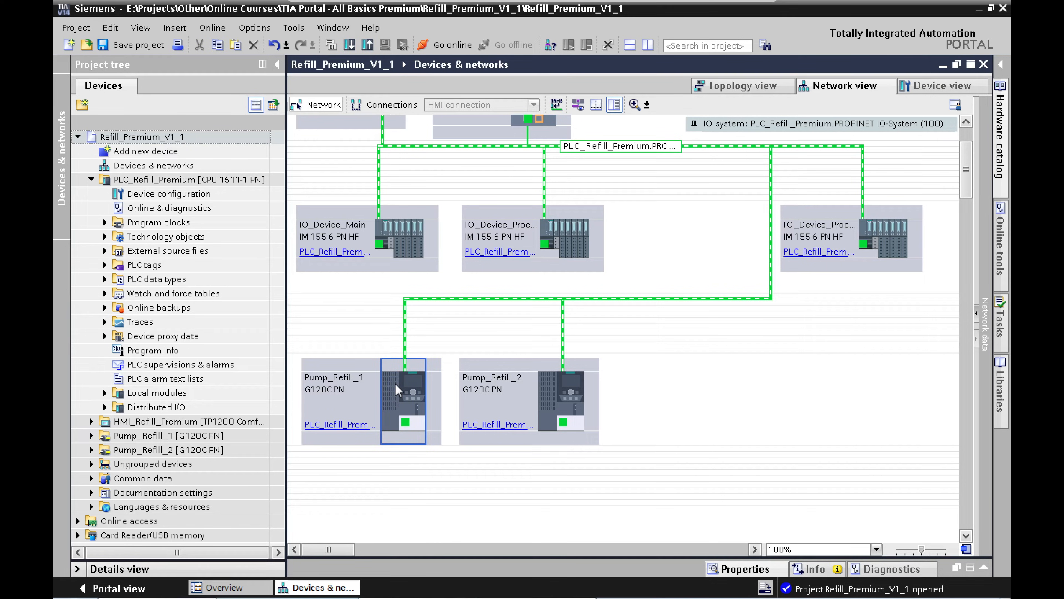
double_click(393, 404)
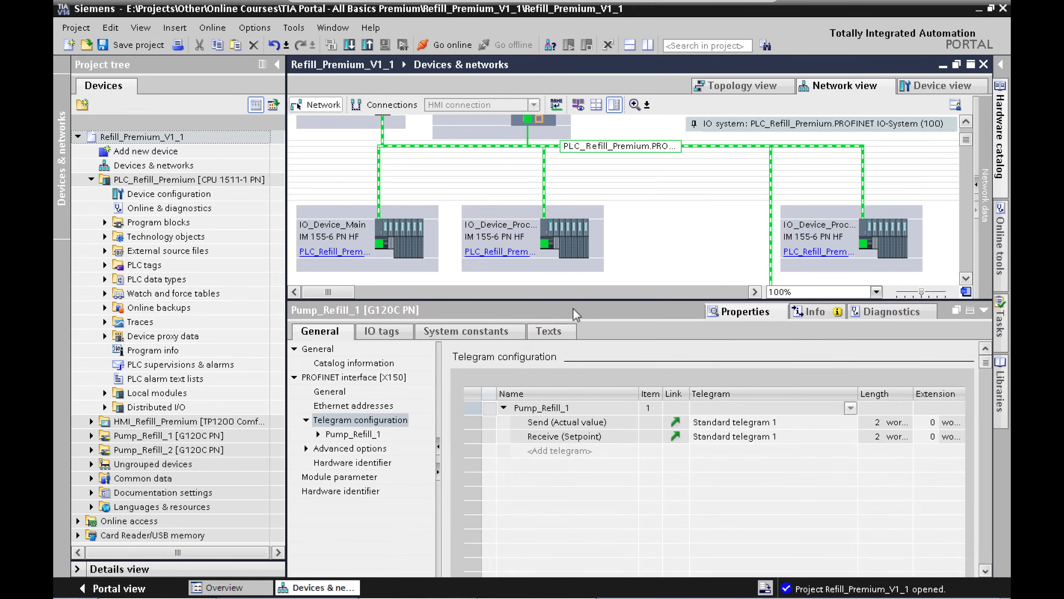
left_click_drag(583, 300, 593, 389)
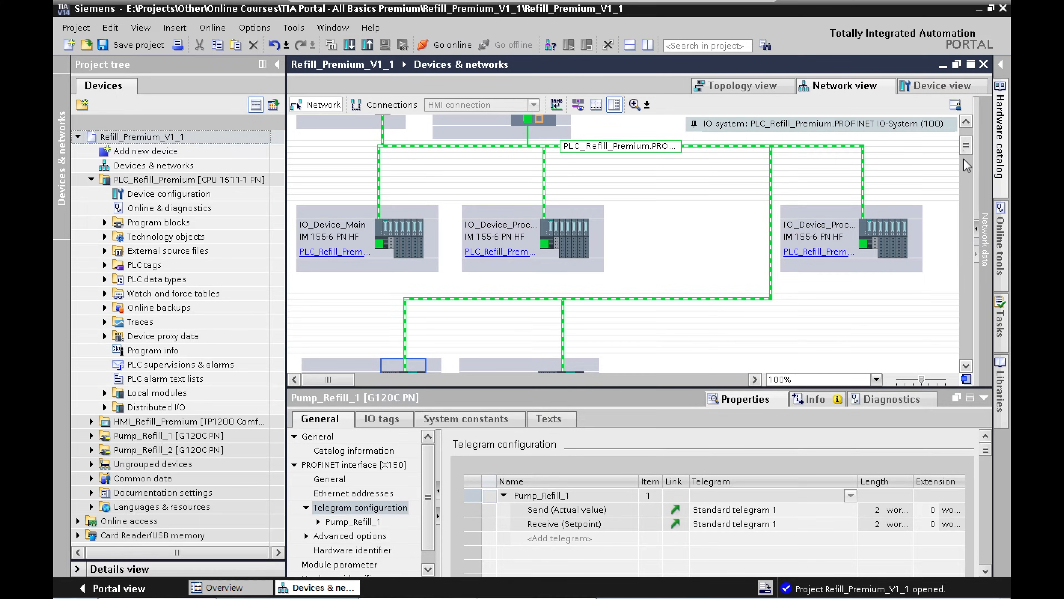
left_click(964, 176)
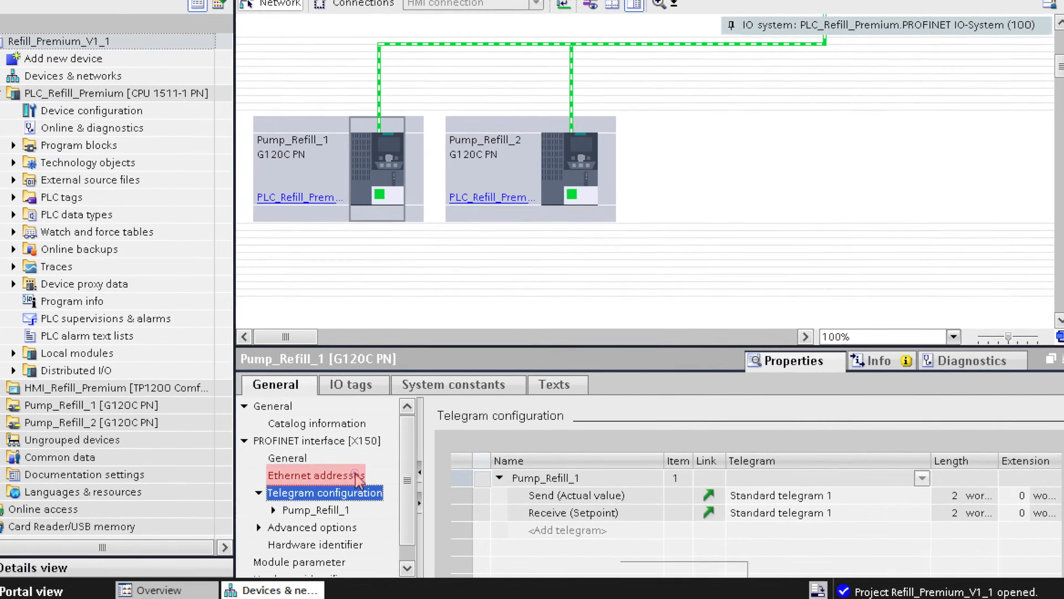
Set the IP address of Pump_Refill_1's PROFINET interface to 10.100.40.100
left_click(356, 476)
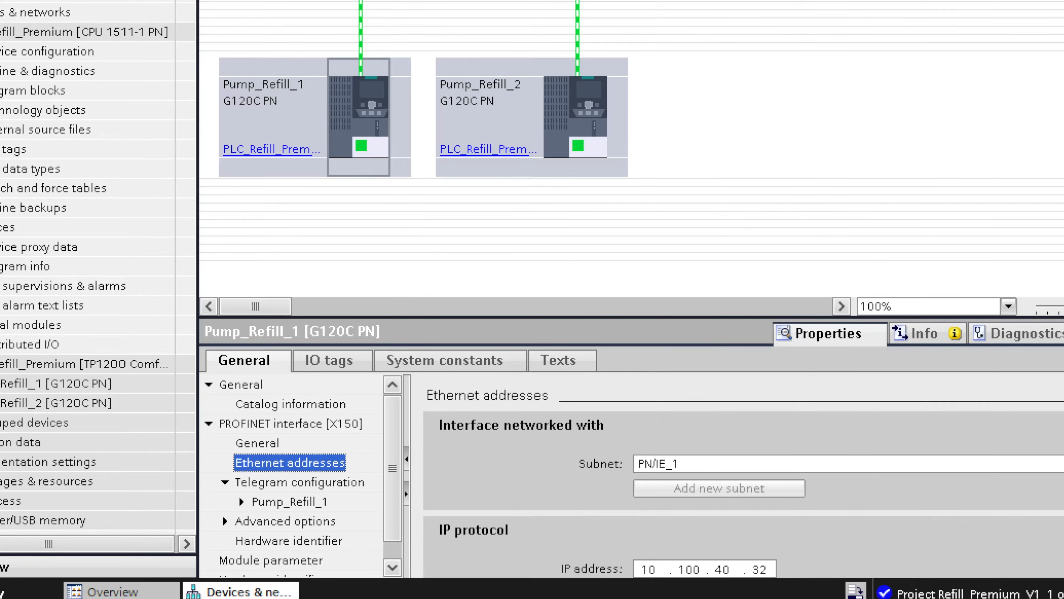
scroll(744, 477, "down", 3)
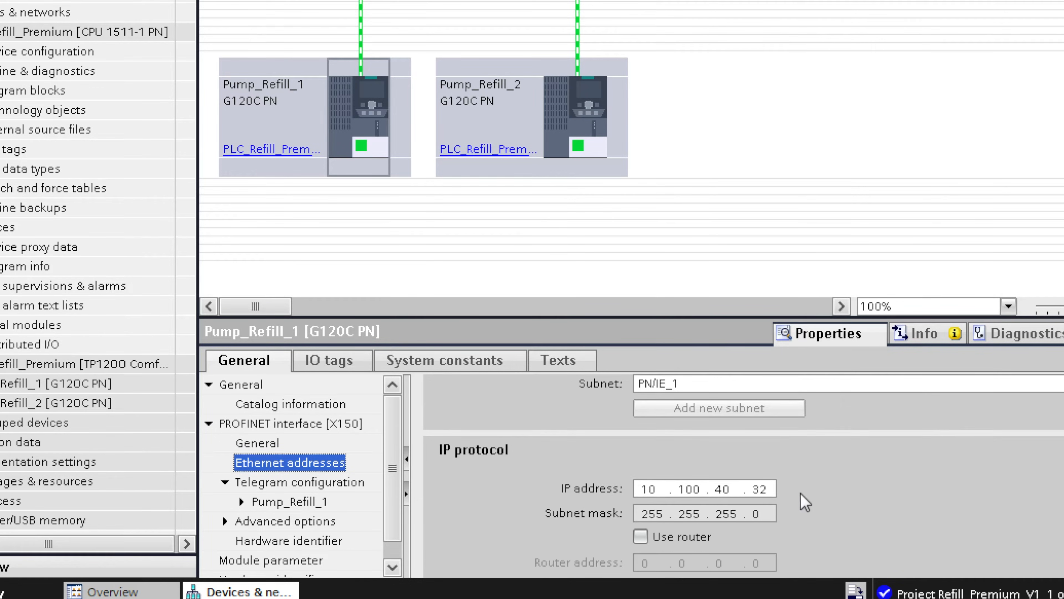
double_click(759, 489)
type("100")
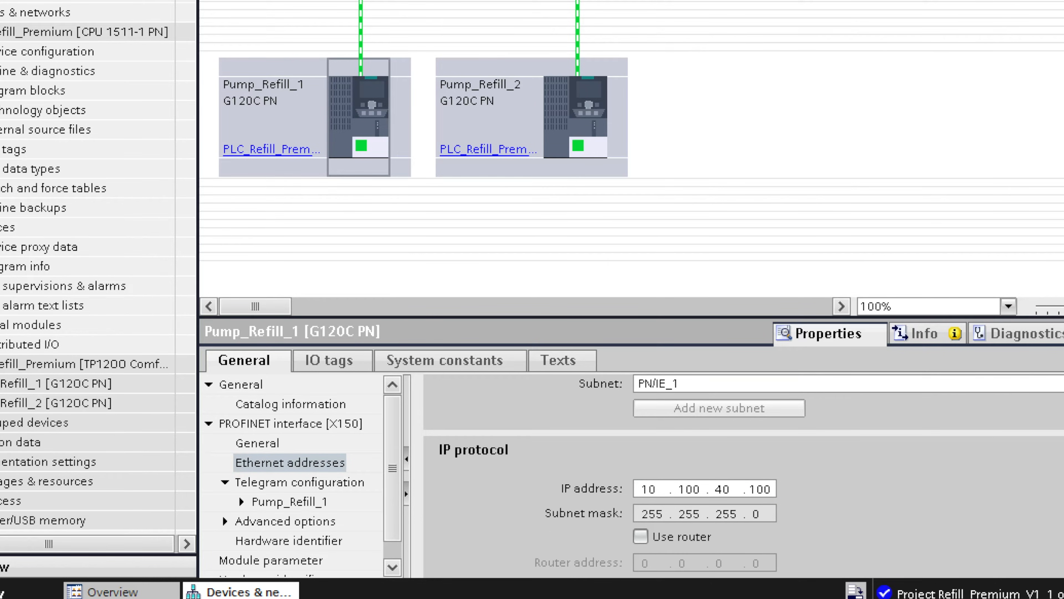
Set the PROFINET device number of Pump_Refill_1 to 100
scroll(743, 477, "down", 4)
scroll(743, 477, "down", 2)
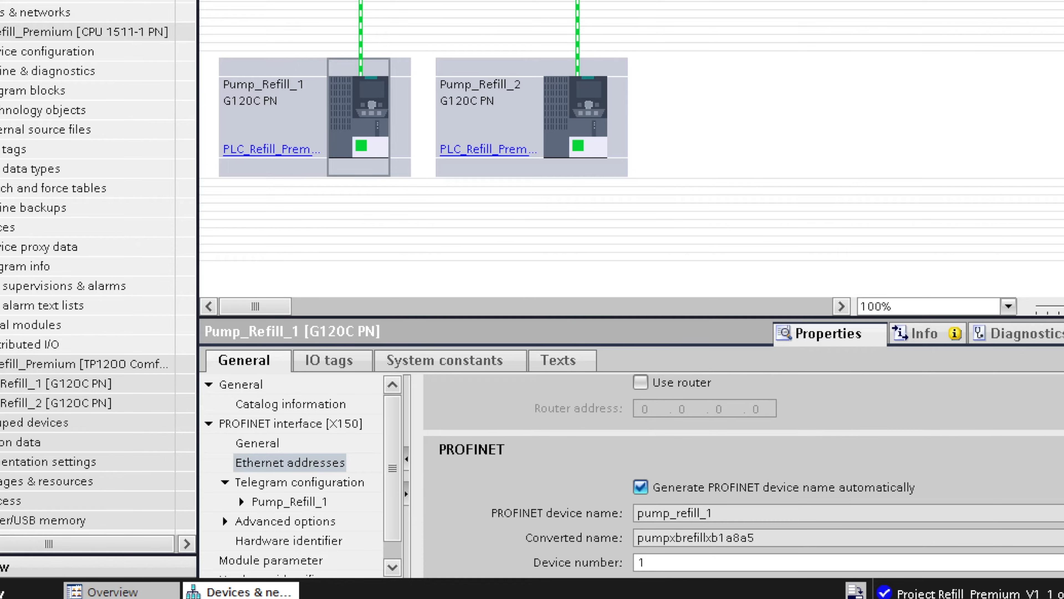
scroll(743, 477, "down", 4)
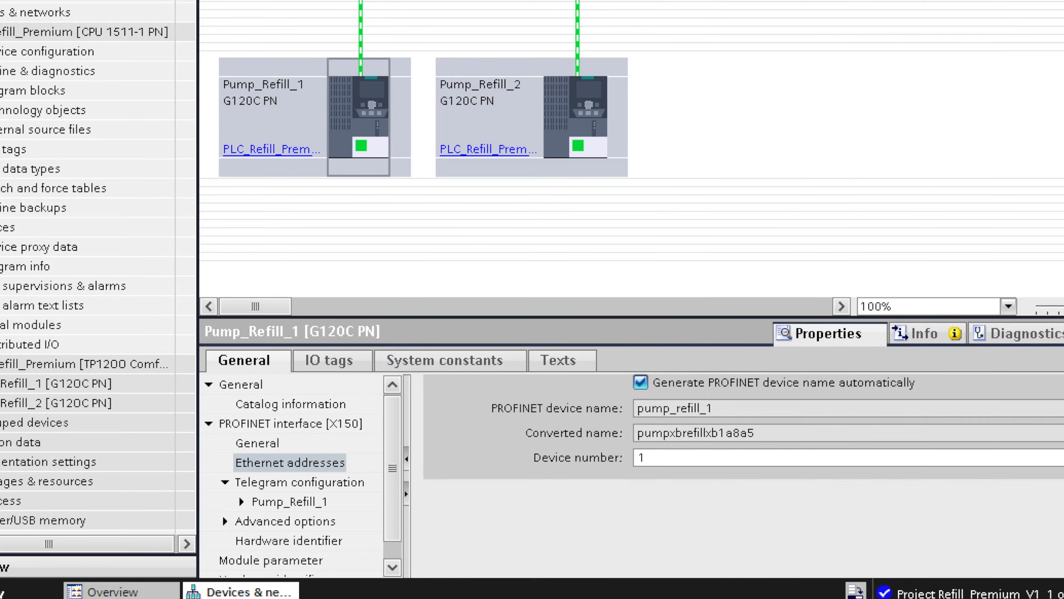
left_click(678, 458)
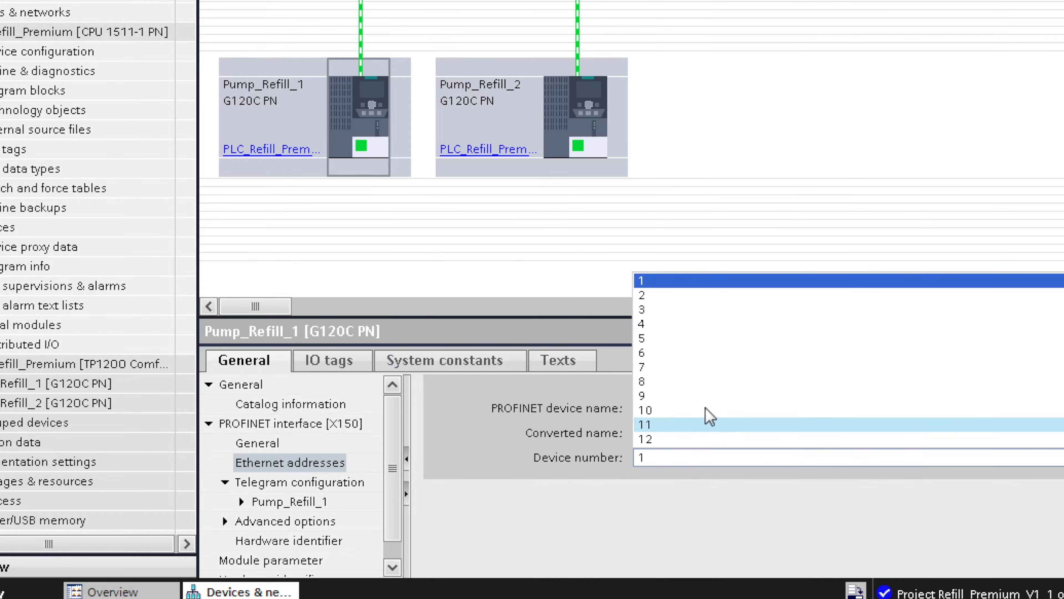
scroll(706, 392, "down", 14)
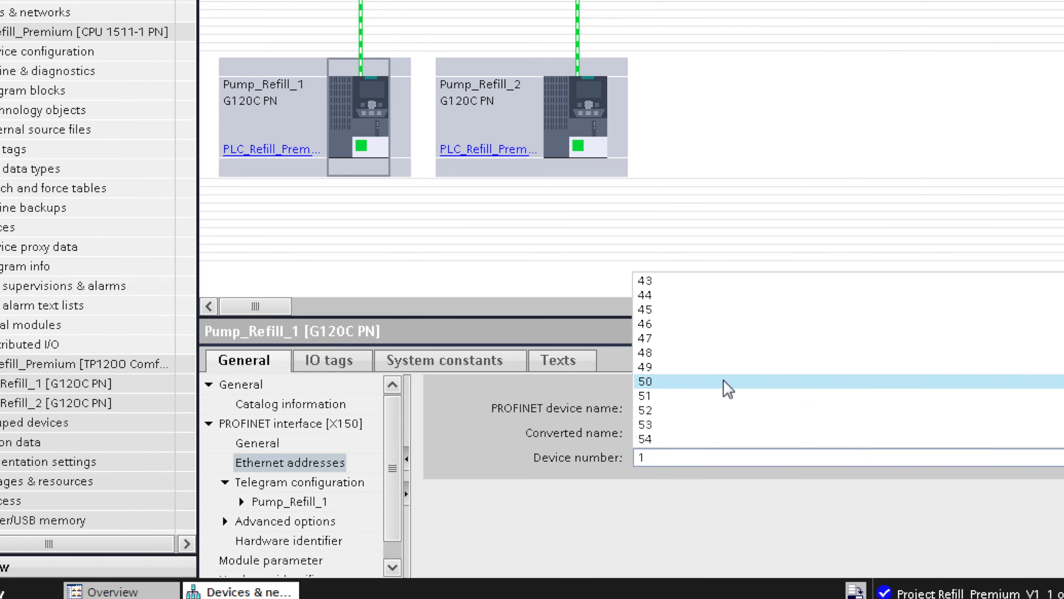
scroll(699, 388, "down", 14)
scroll(686, 399, "down", 2)
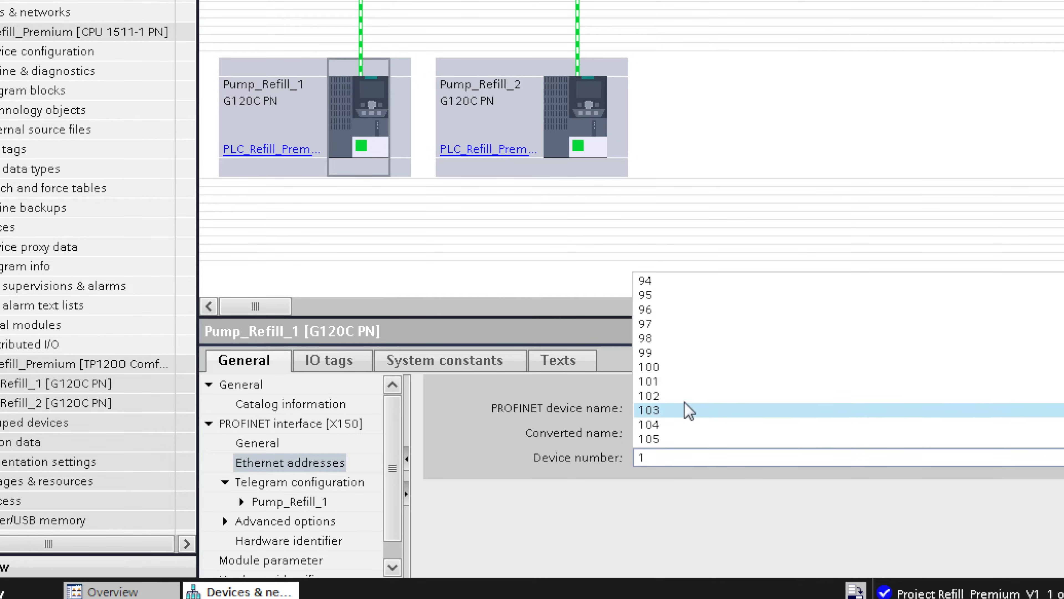
left_click(689, 372)
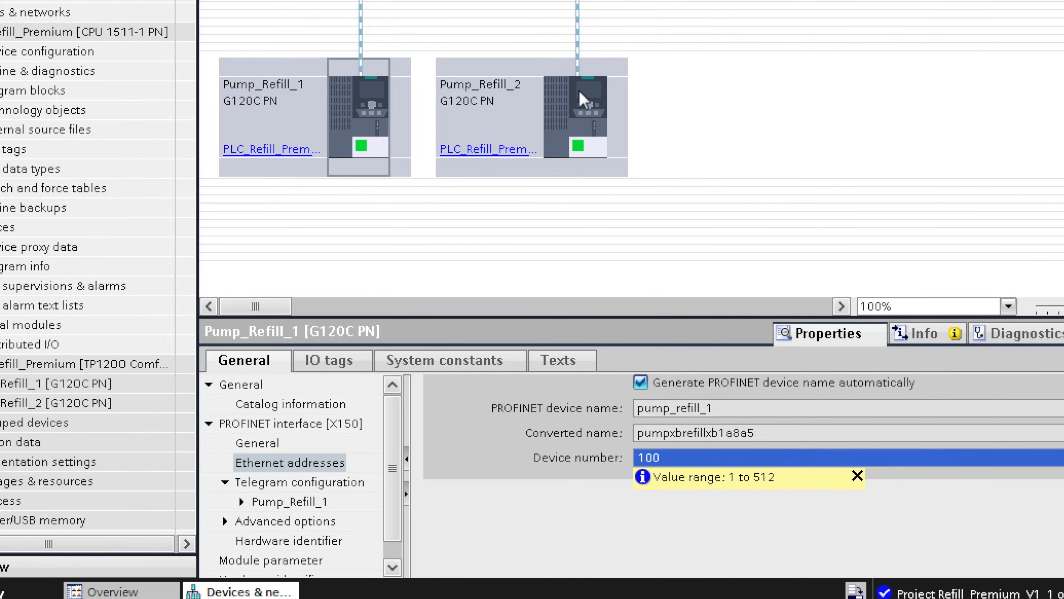
Set the IP address of Pump_Refill_2's PROFINET interface to 10.100.40.101
left_click(564, 114)
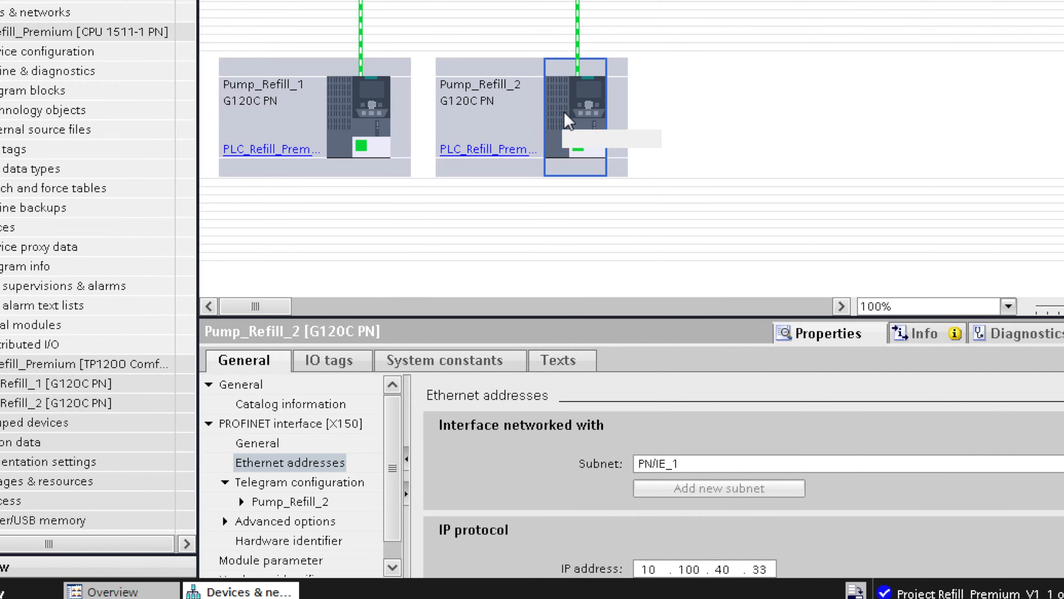
double_click(771, 569)
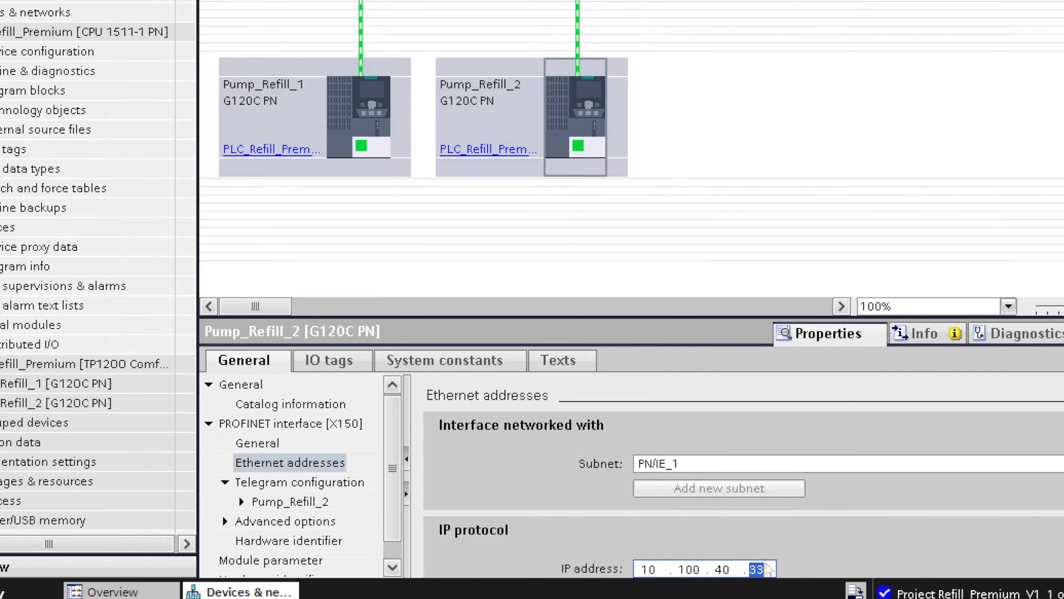
type("101")
key("Return")
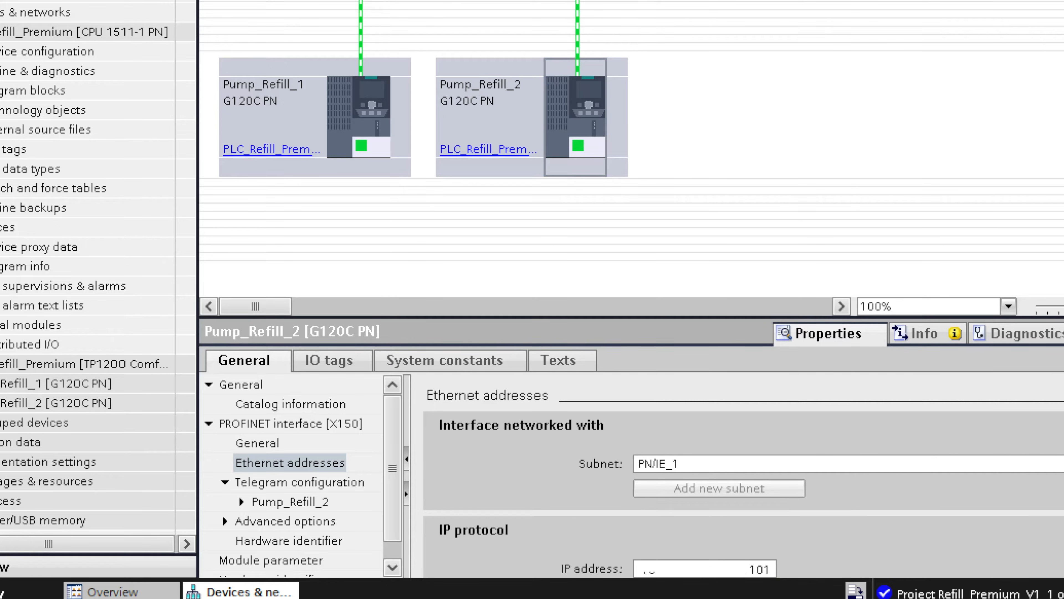
Choose a new PROFINET device number for Pump_Refill_2 and deselect the drive
scroll(835, 477, "down", 10)
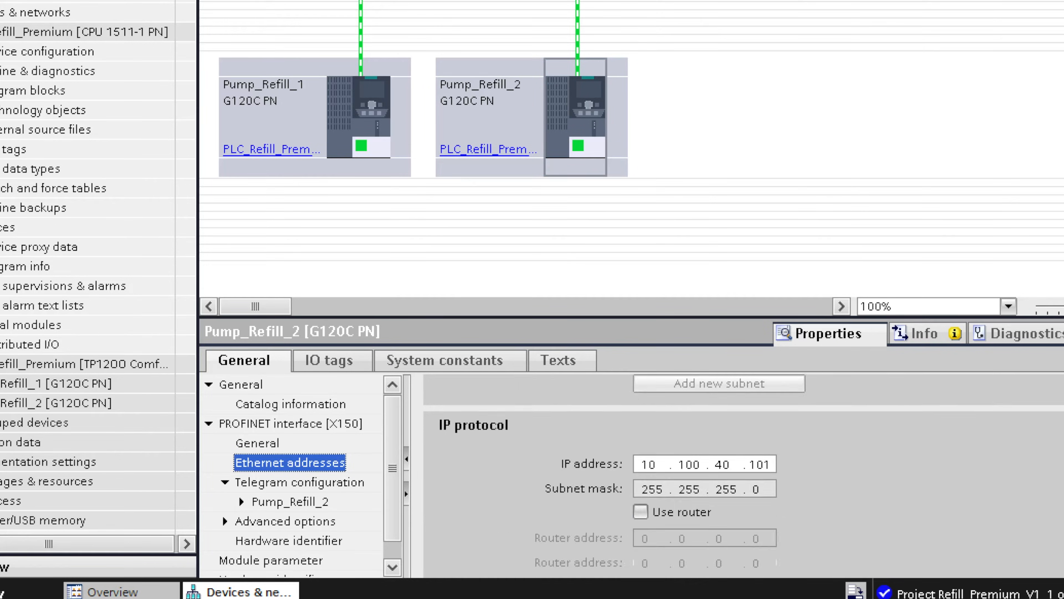
left_click(830, 461)
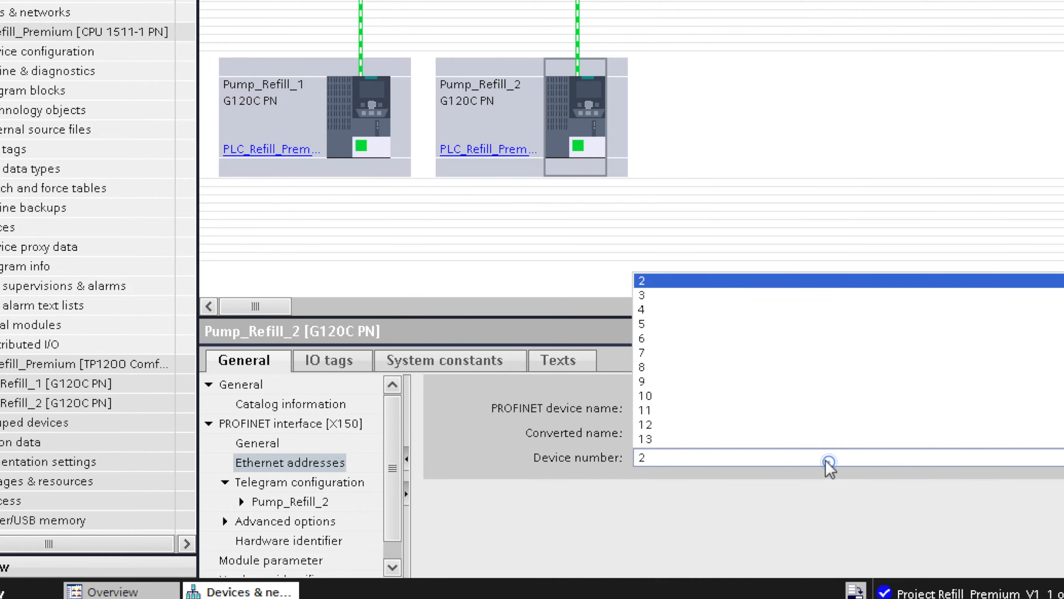
scroll(749, 401, "down", 20)
scroll(745, 395, "down", 11)
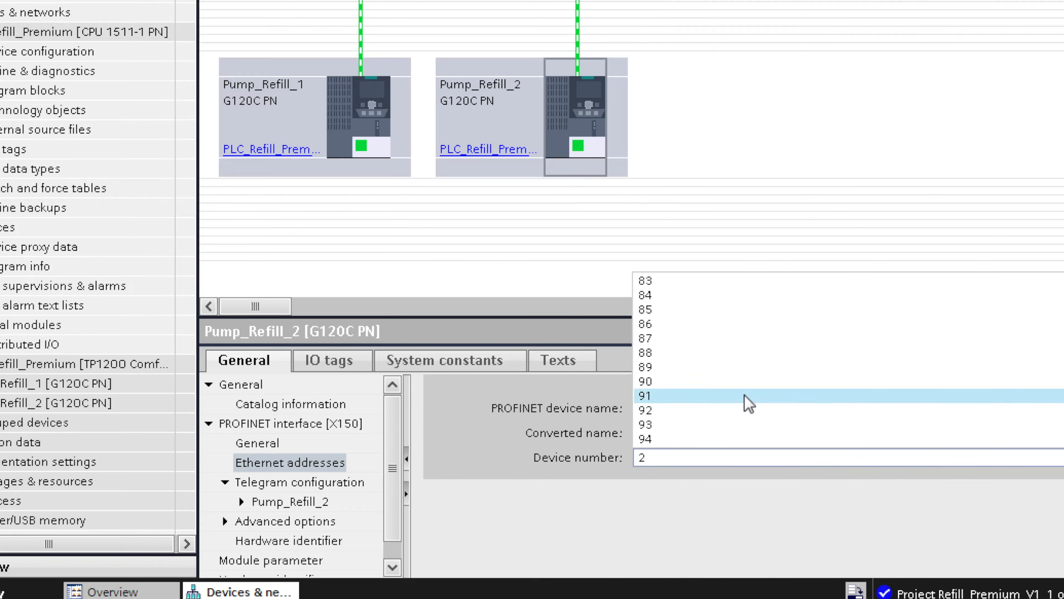
left_click(703, 367)
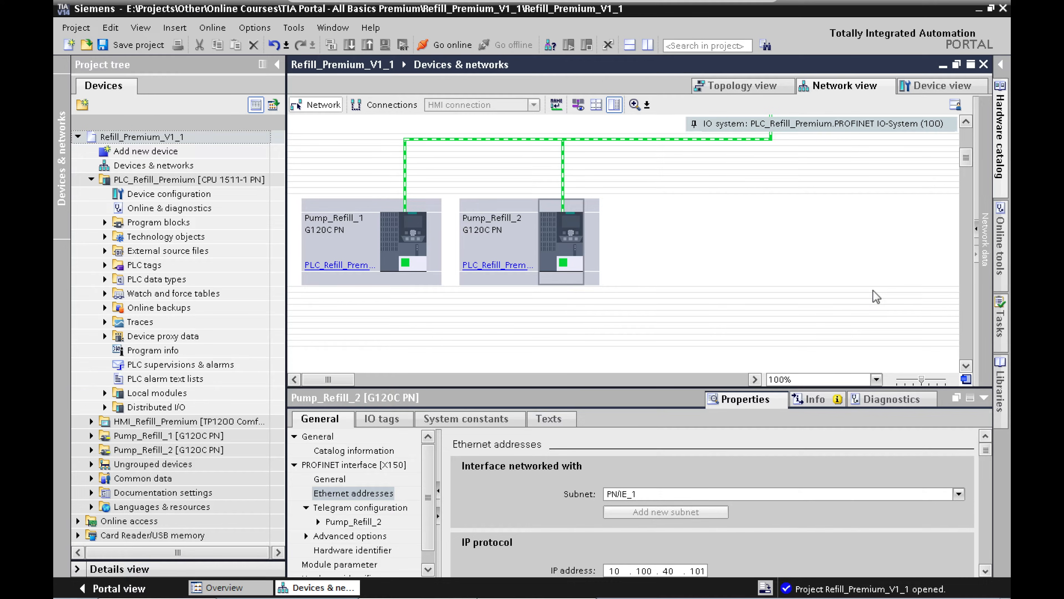
left_click(752, 303)
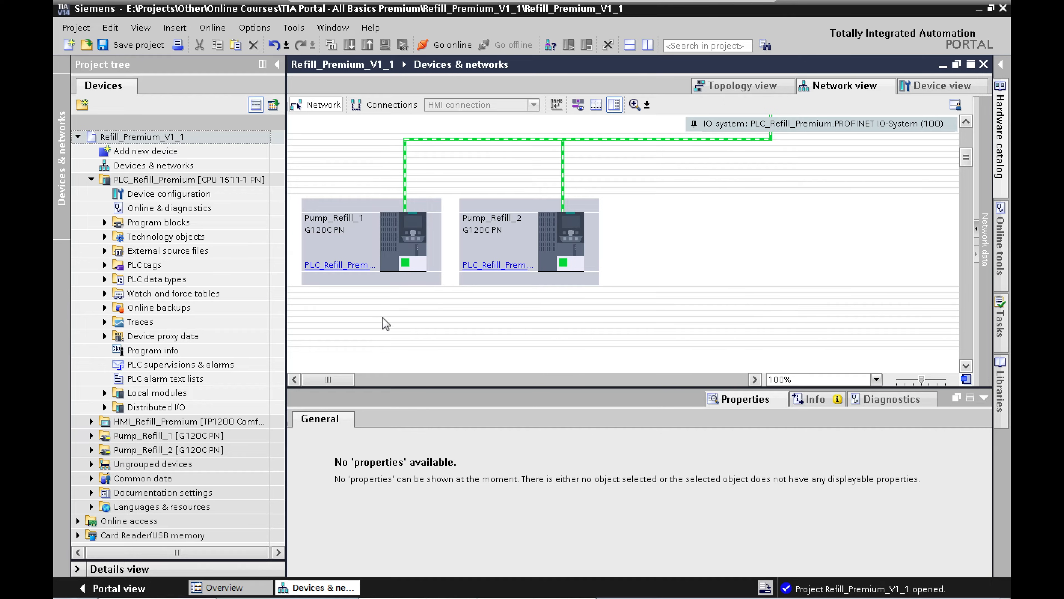
Open Pump_Refill_1's telegram configuration, review the selectable telegrams for Send (Actual value) and keep Standard telegram 1
left_click(399, 242)
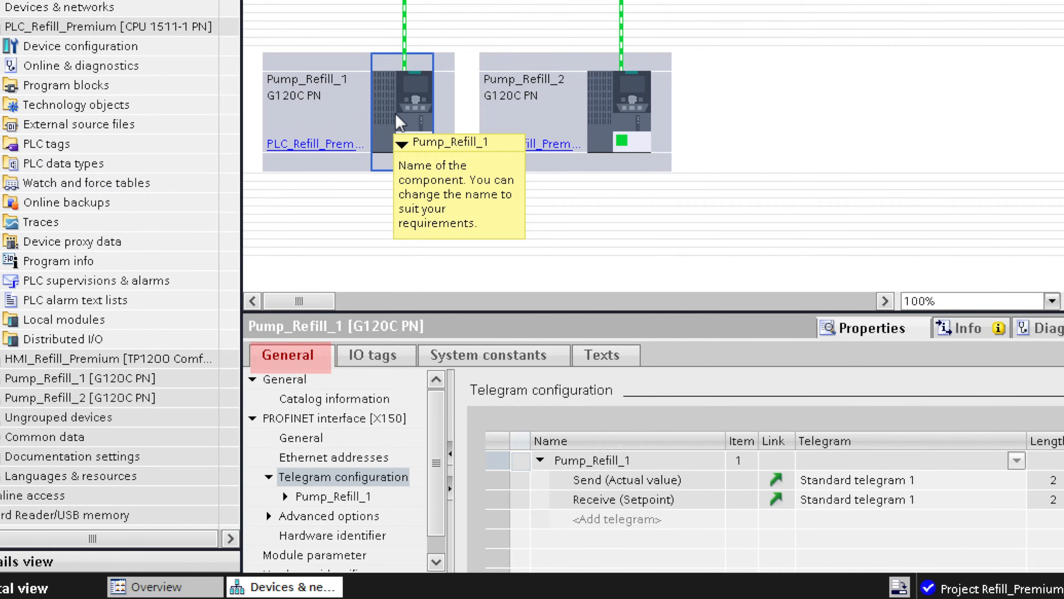
left_click(357, 484)
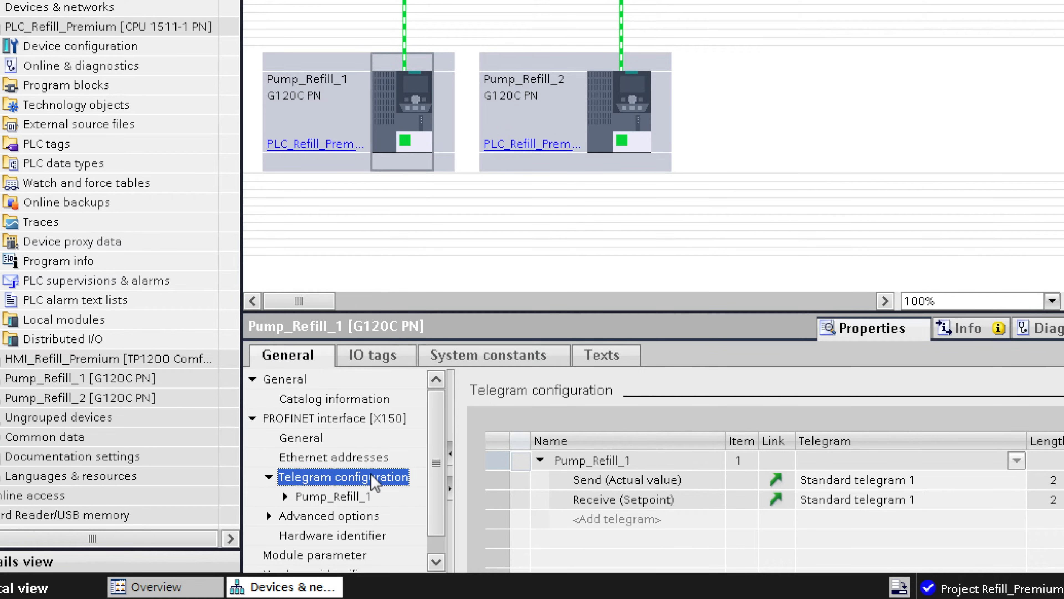
left_click(963, 480)
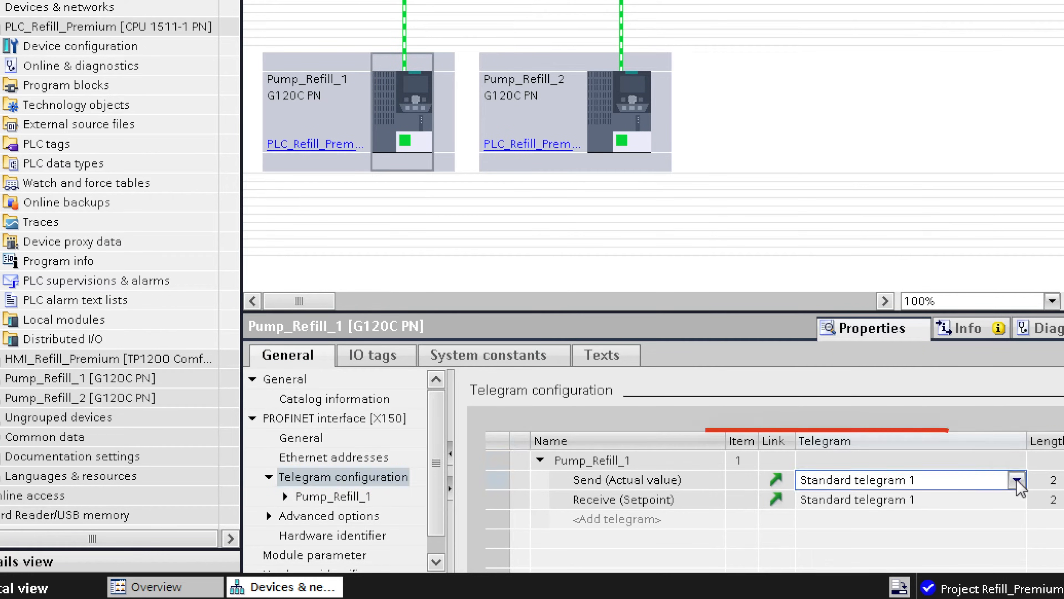
left_click(1016, 479)
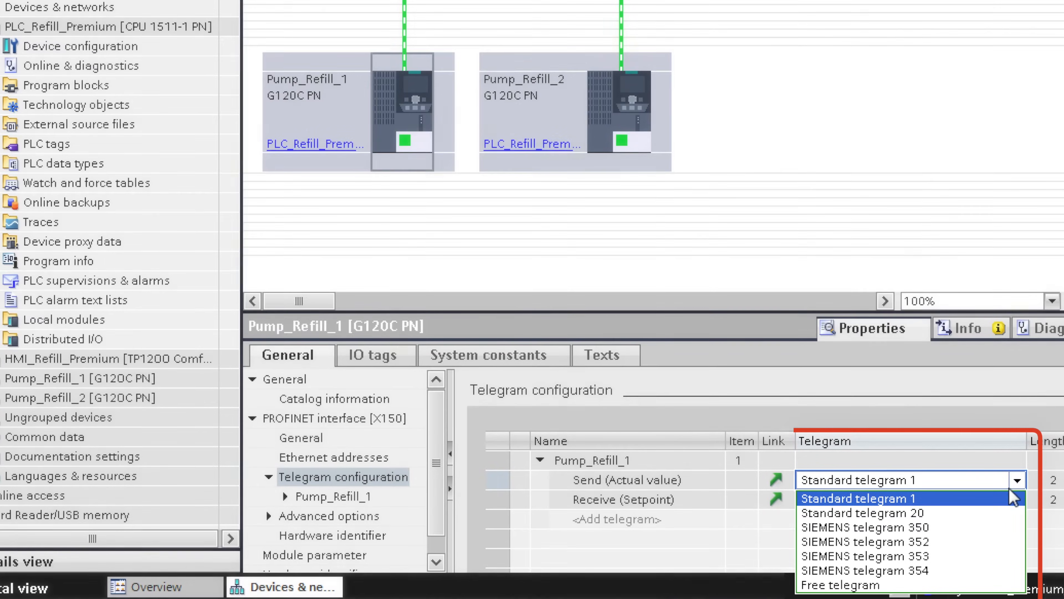
left_click(1005, 501)
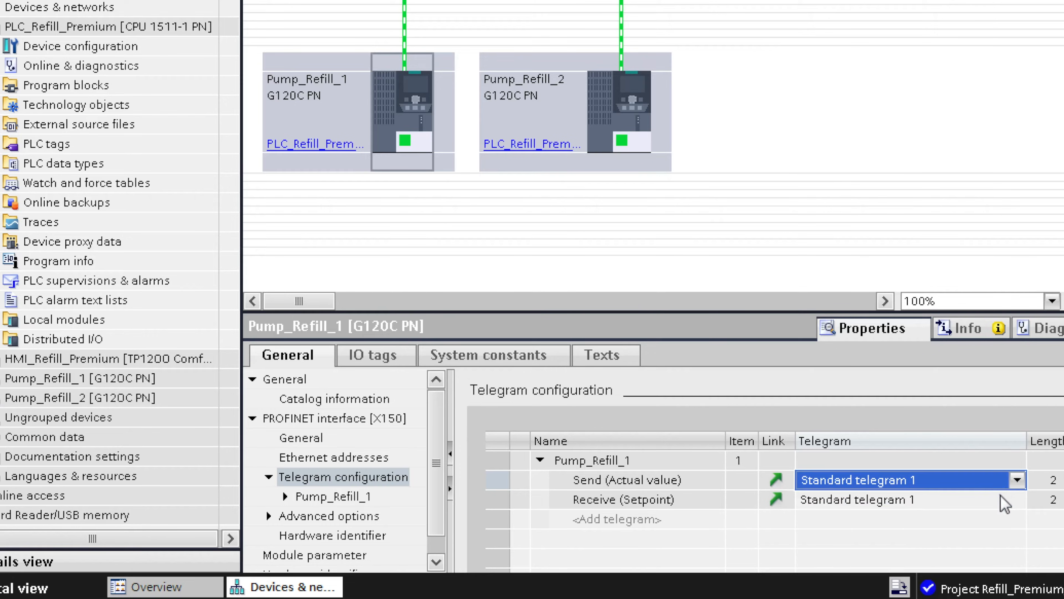
Set the partner data area of Pump_Refill_1's Send (Actual value) telegram to start at I 500
left_click(1016, 462)
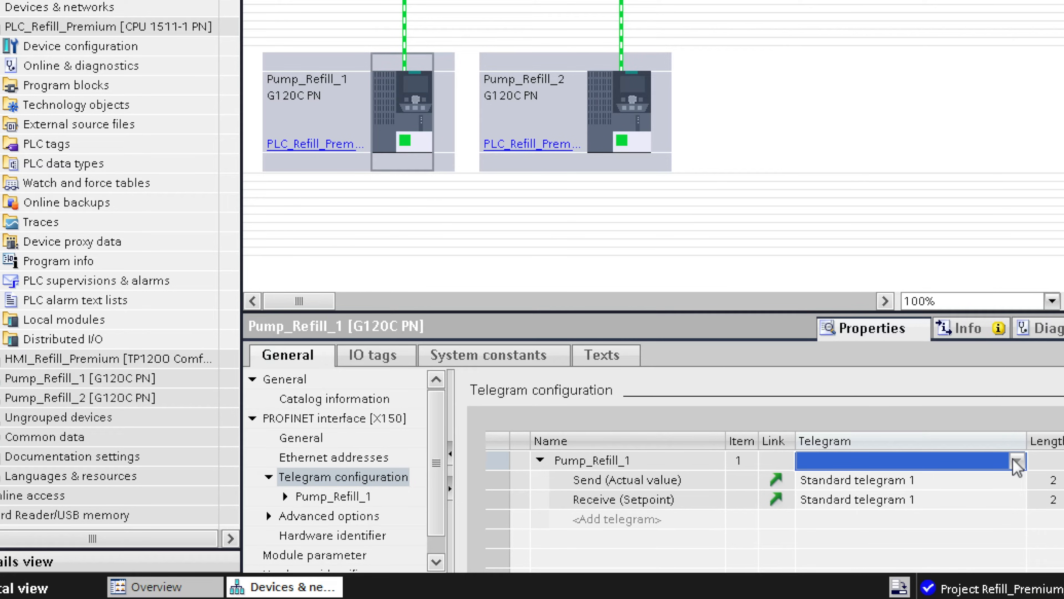
left_click(1063, 461)
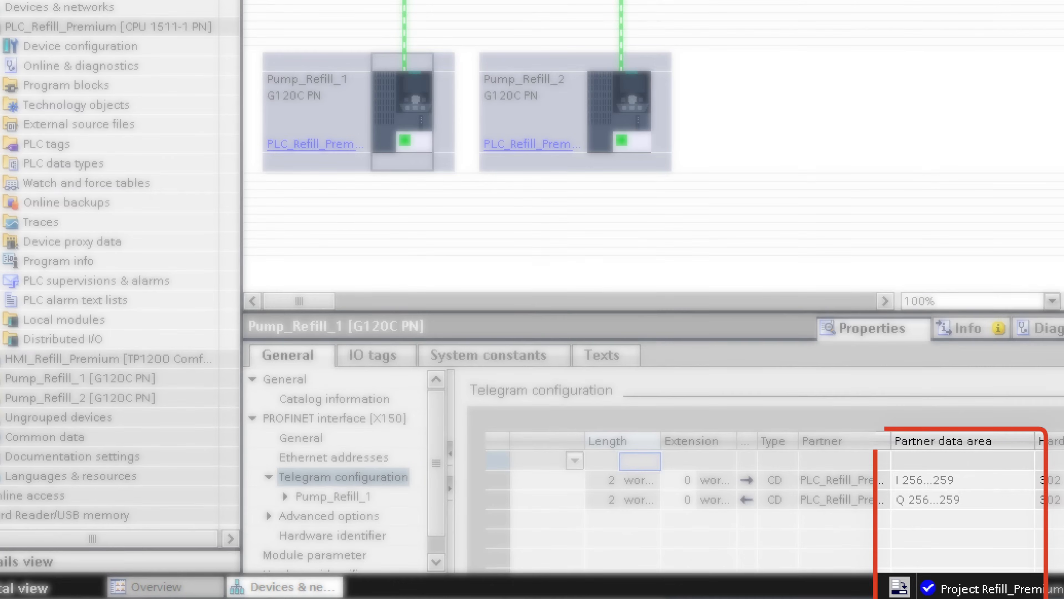
left_click(984, 483)
type("I")
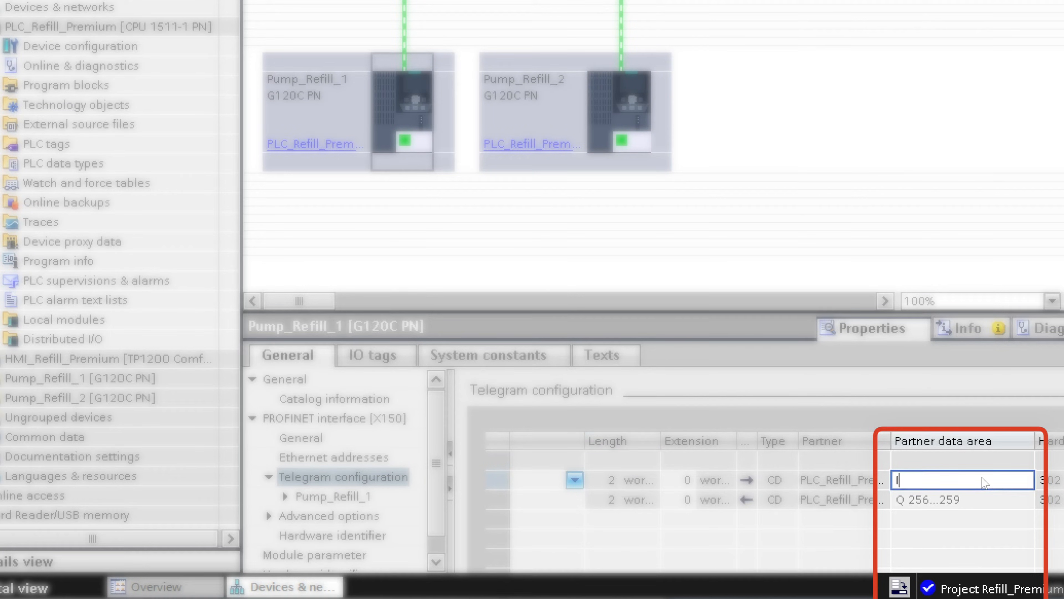
type(" 500")
key("Return")
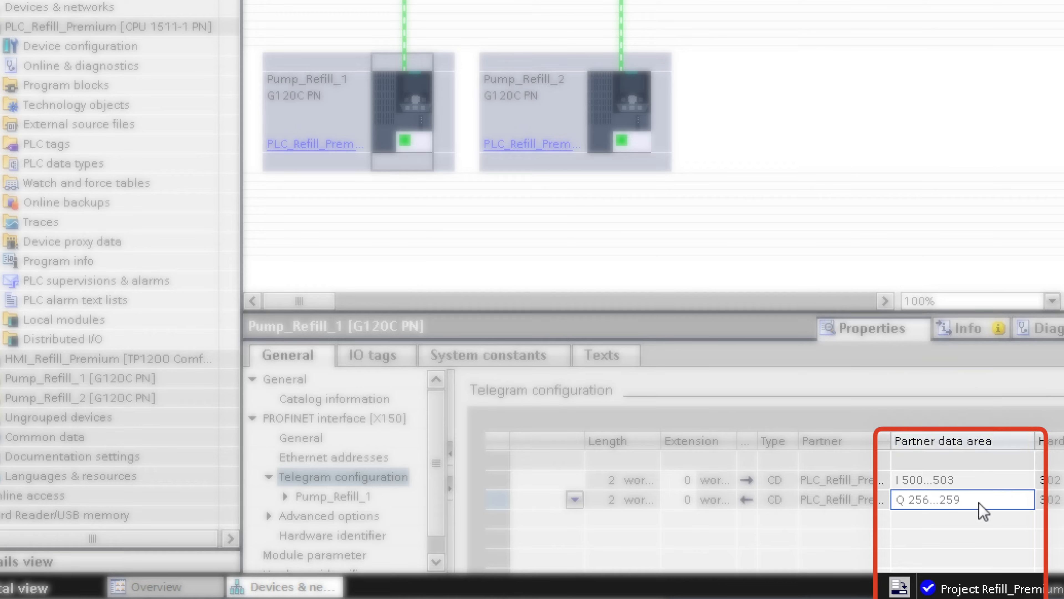
Set the partner data area of Pump_Refill_1's Receive (Setpoint) telegram to start at Q 500
double_click(958, 499)
type("Q")
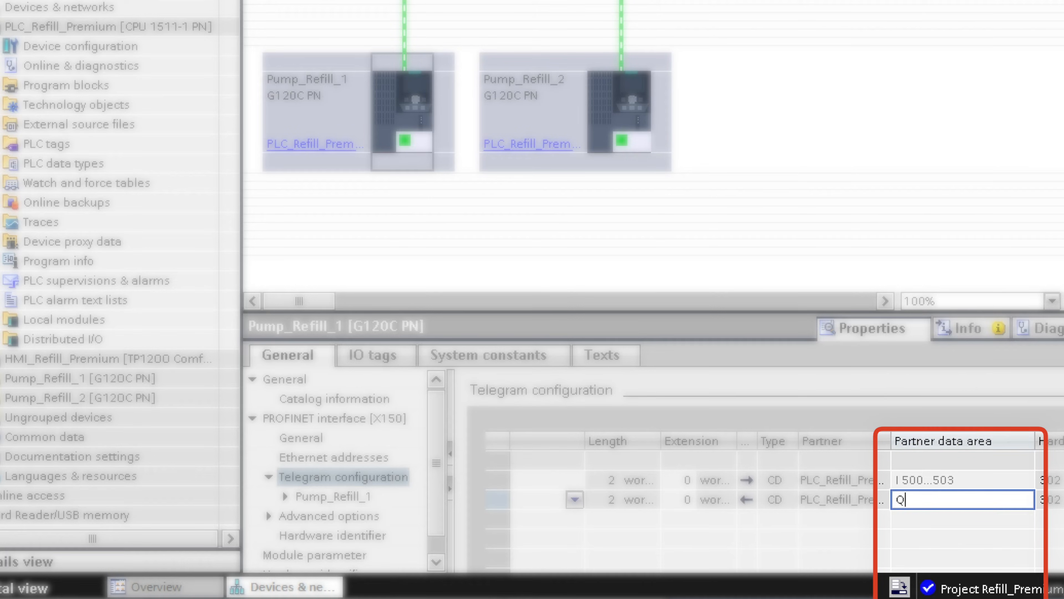
type("500")
key("Return")
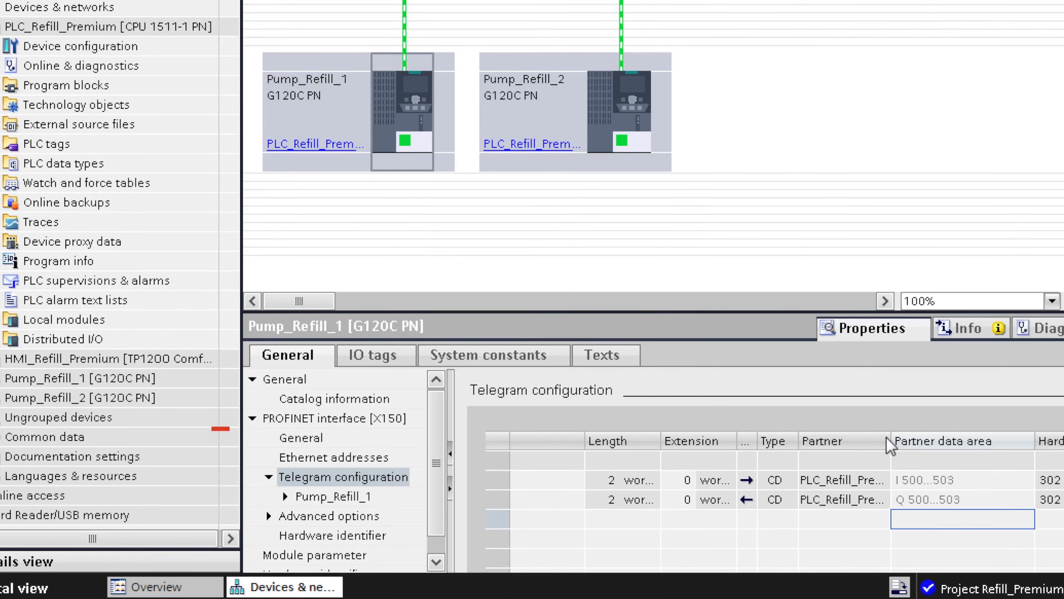
Check the partner data areas in Pump_Refill_2's telegram configuration
left_click(619, 115)
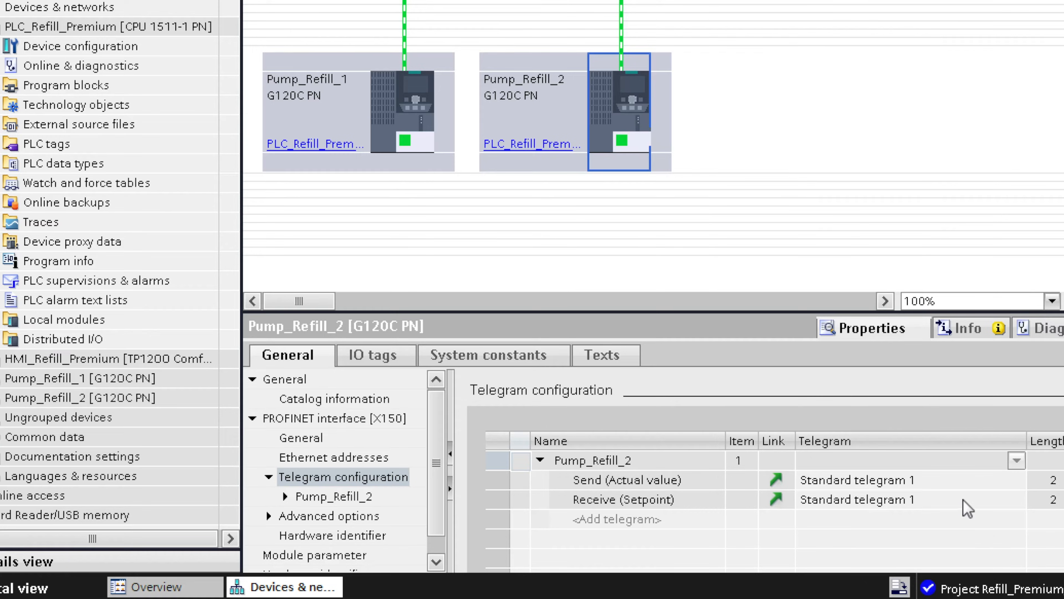
left_click(1063, 460)
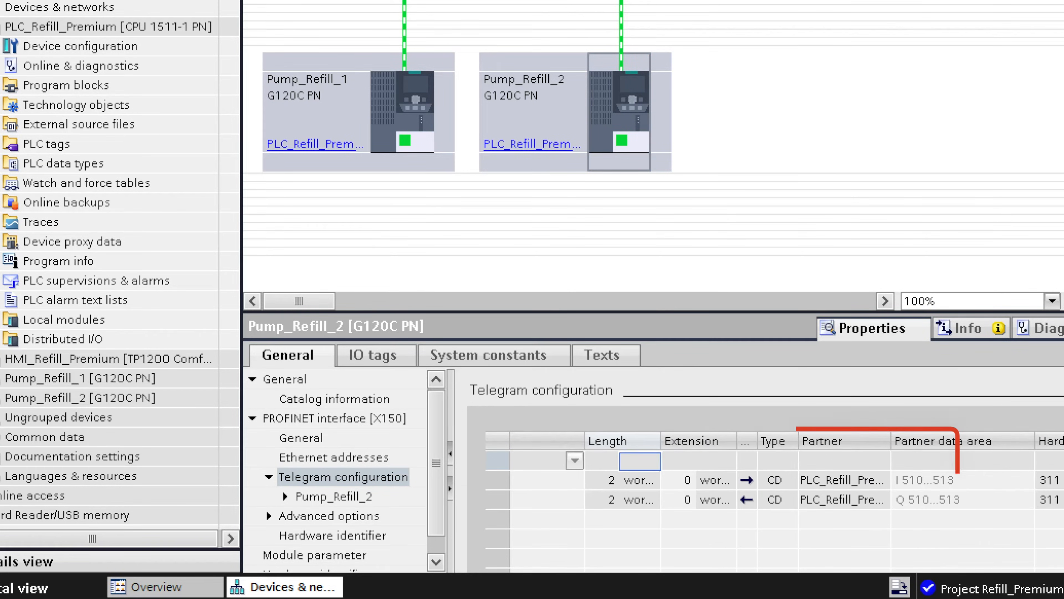
left_click(995, 485)
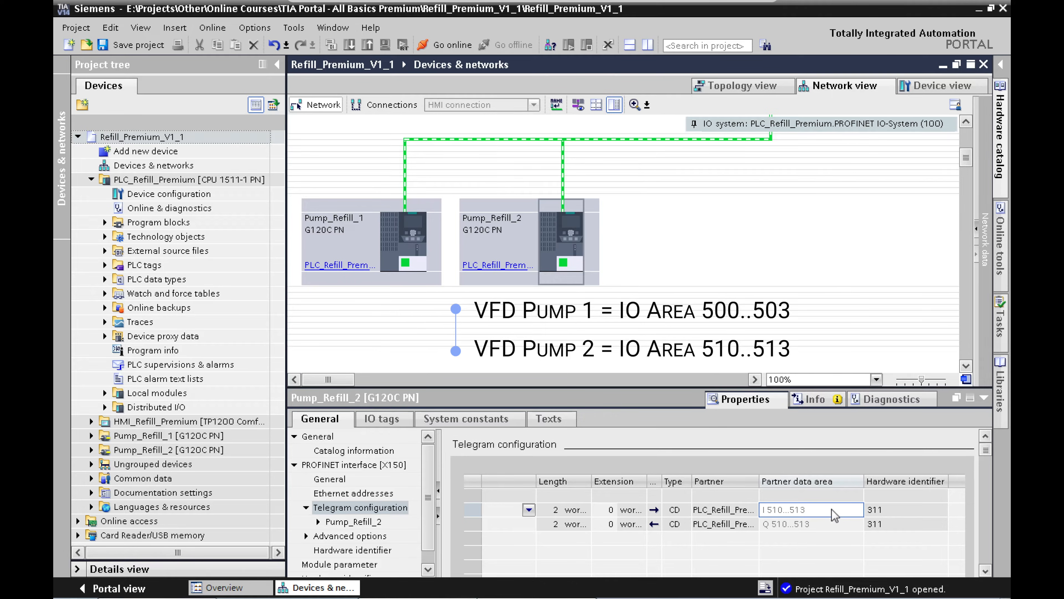
Open the linked PZD configuration of Pump_Refill_2's Send telegram, collapse the properties and narrow the parameter navigation to enlarge the Transmit direction page
scroll(832, 509, "left", 5)
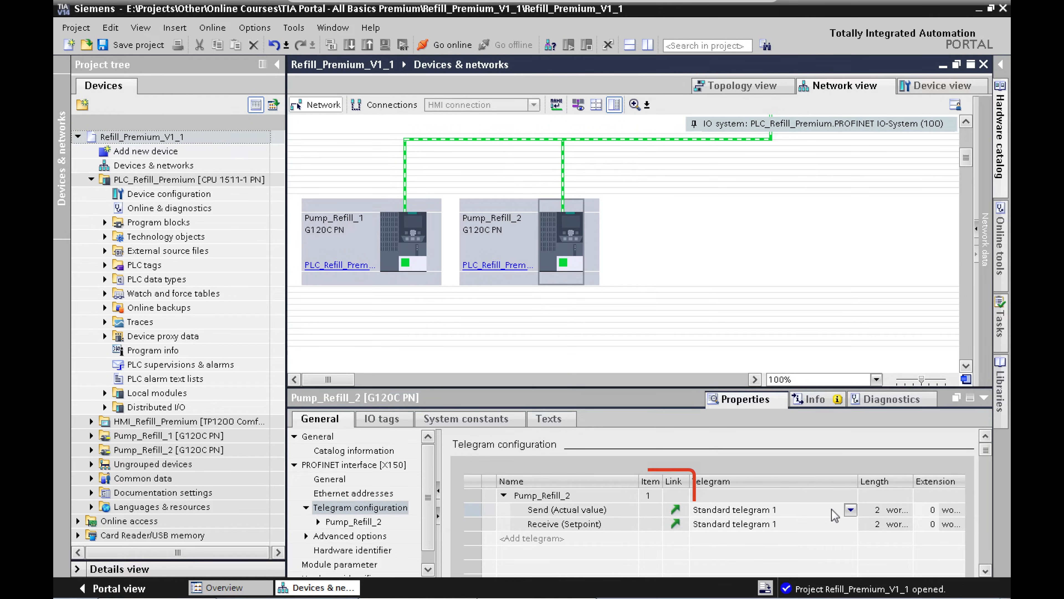
left_click(677, 509)
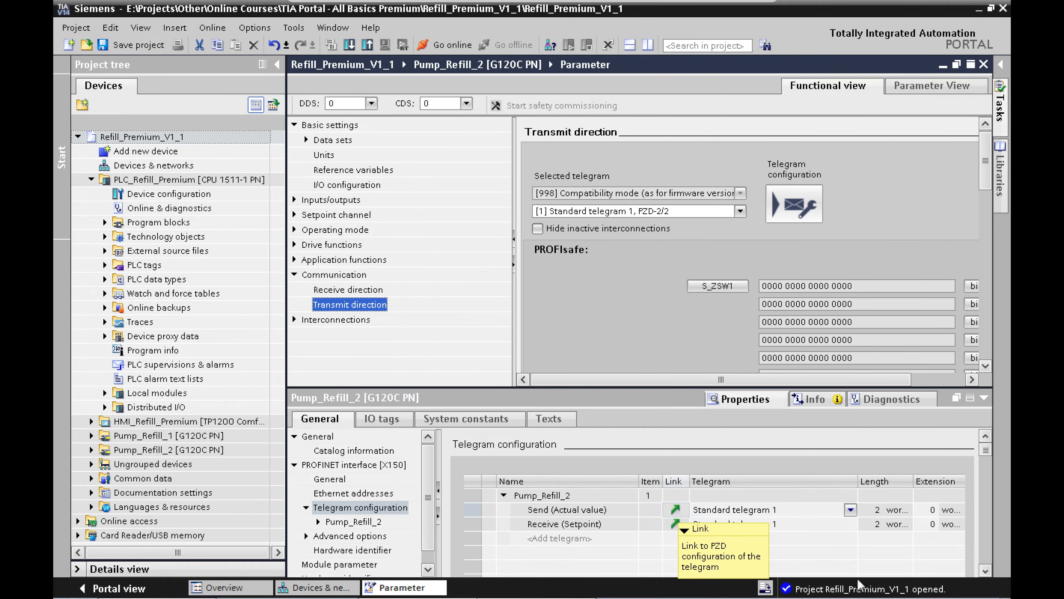
left_click(984, 398)
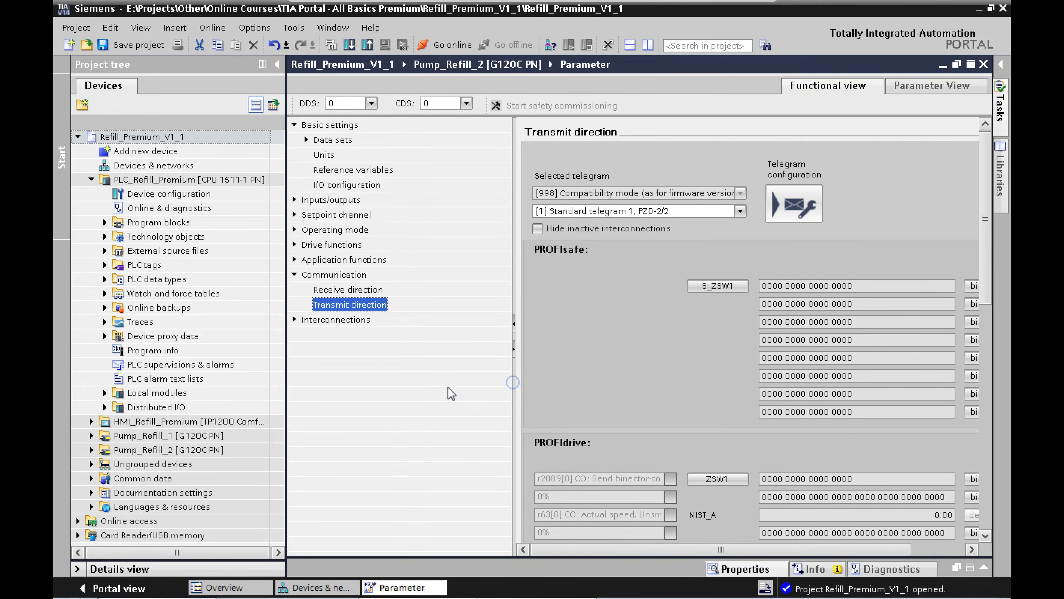
left_click_drag(424, 388, 438, 389)
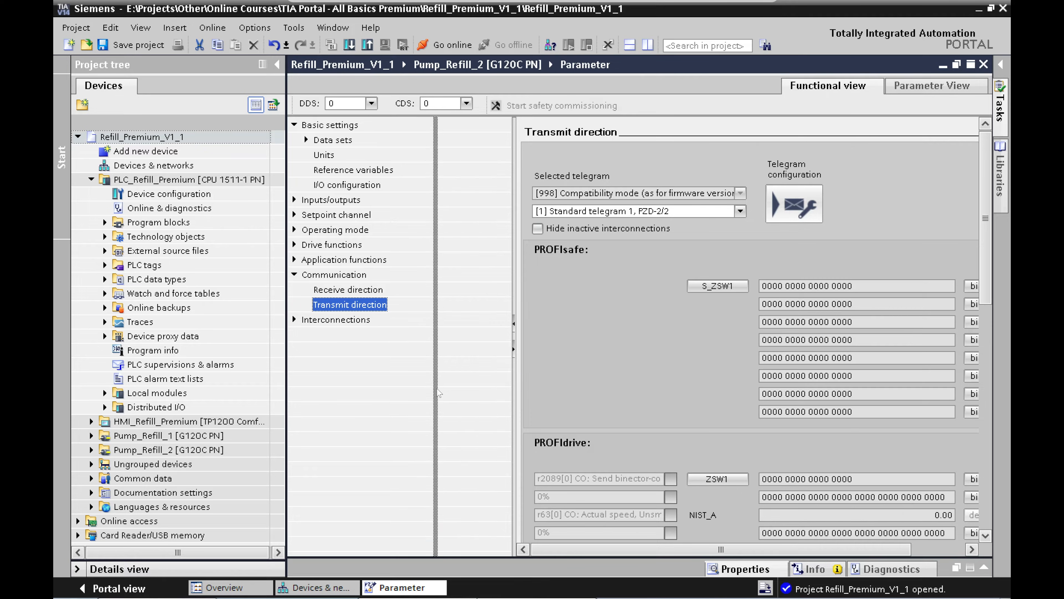
Review the telegrams selectable for the transmit direction and keep [1] Standard telegram 1, PZD-2/2
left_click_drag(989, 289, 987, 303)
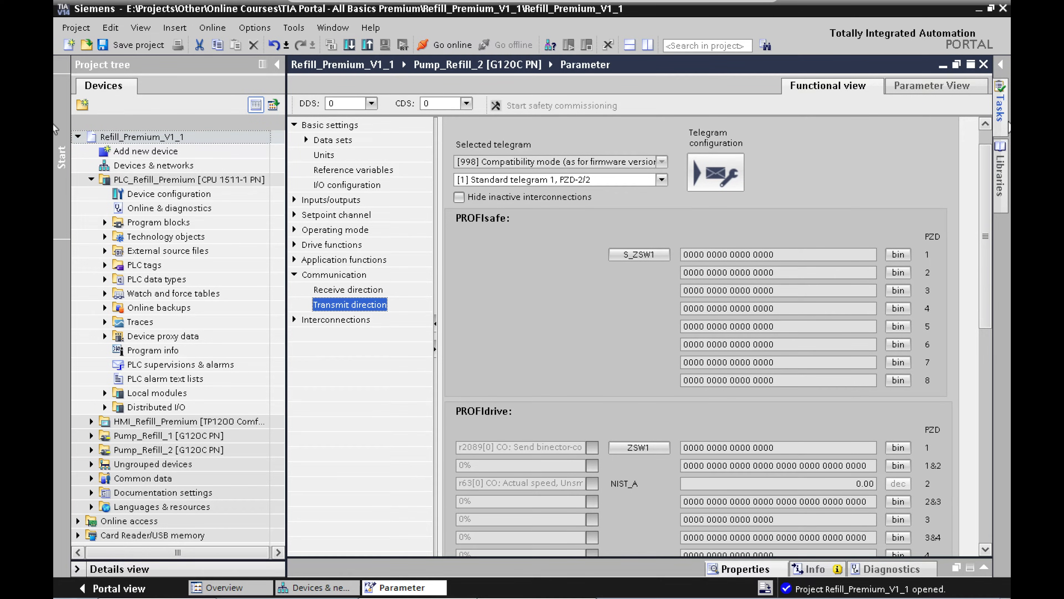
left_click(990, 138)
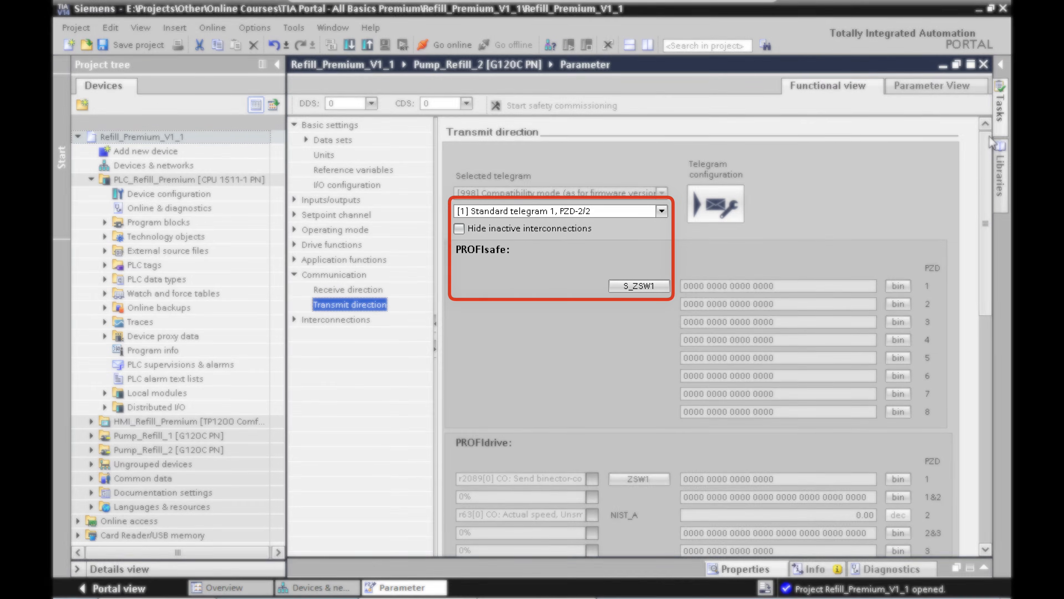
left_click(662, 211)
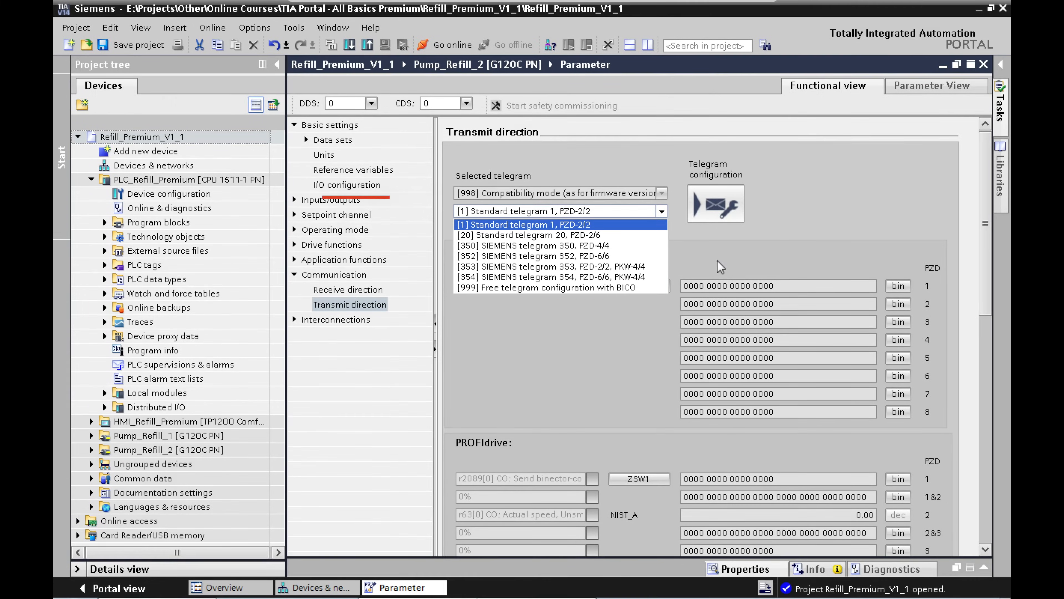
left_click(749, 256)
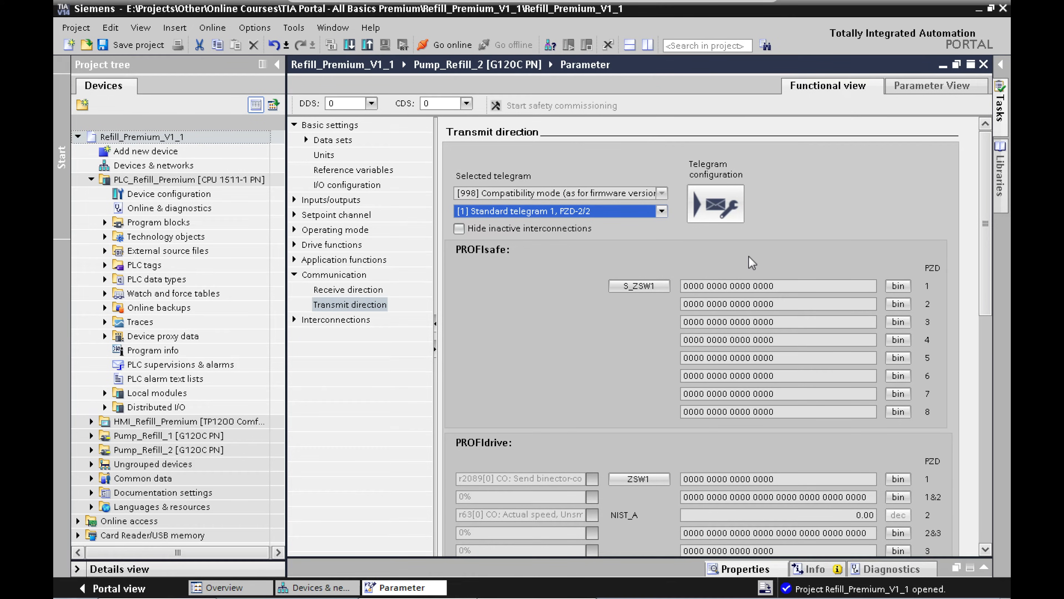
Examine the individual bits of the PROFIdrive send signal ZSW1 and close its diagnostics
left_click_drag(987, 234, 987, 299)
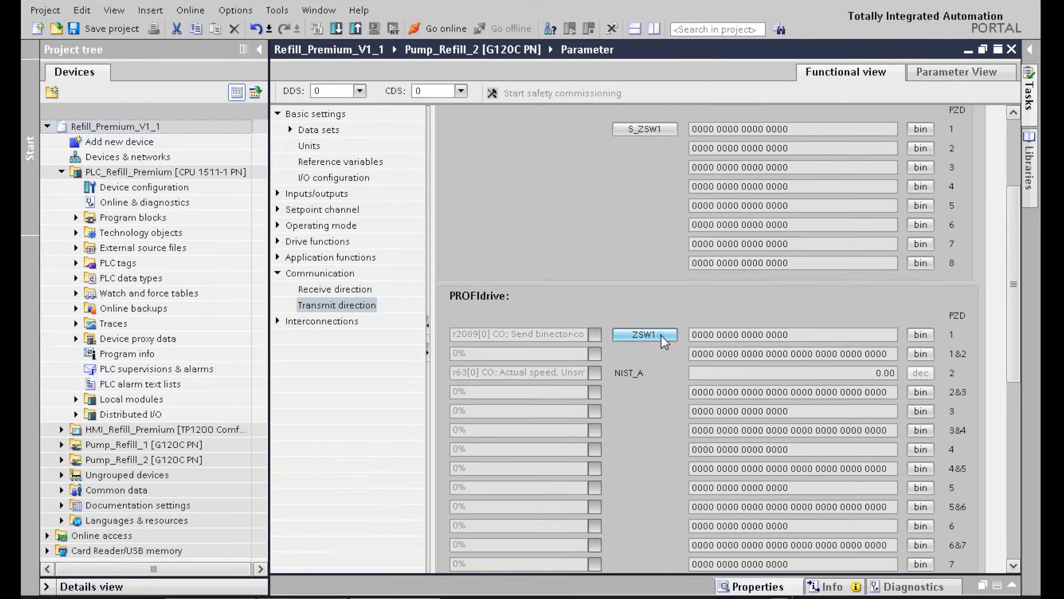
left_click(655, 334)
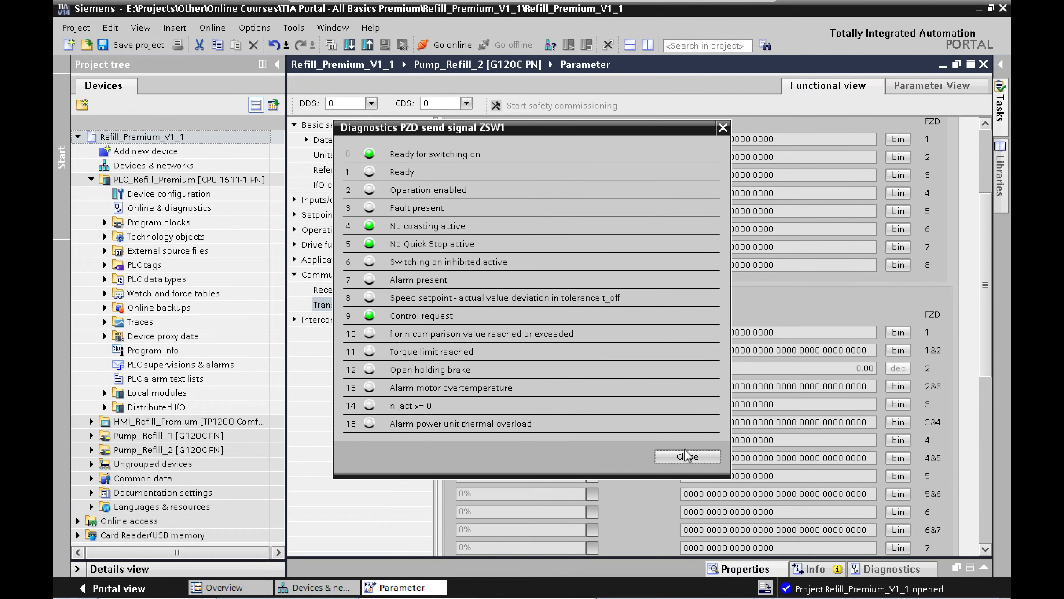
left_click(687, 457)
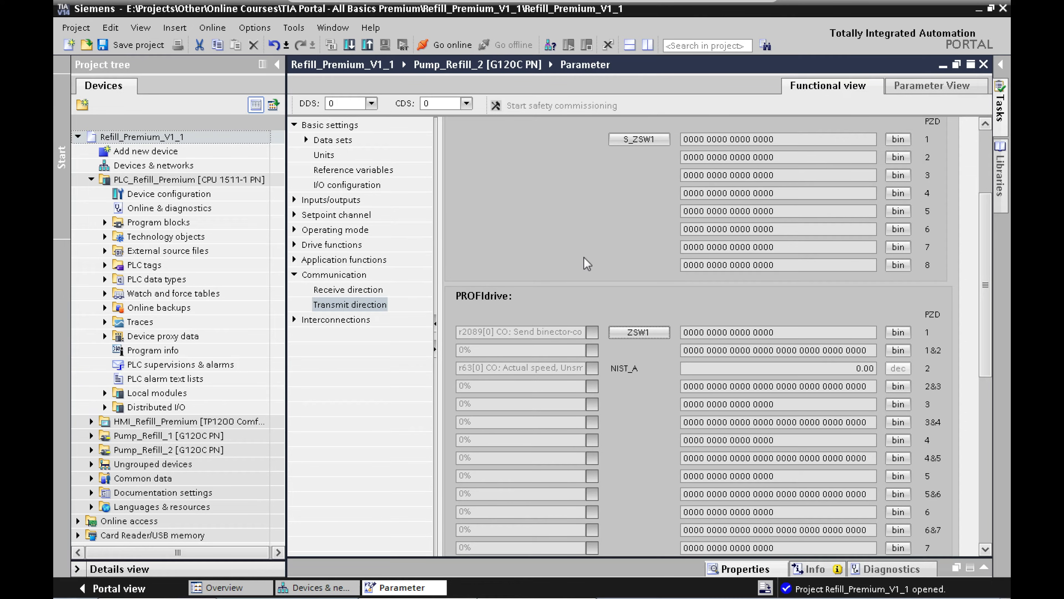
Open Pump_Refill_2's receive direction, examine the individual bits of the PROFIdrive control word STW1 and close its diagnostics
left_click(364, 301)
left_click(368, 290)
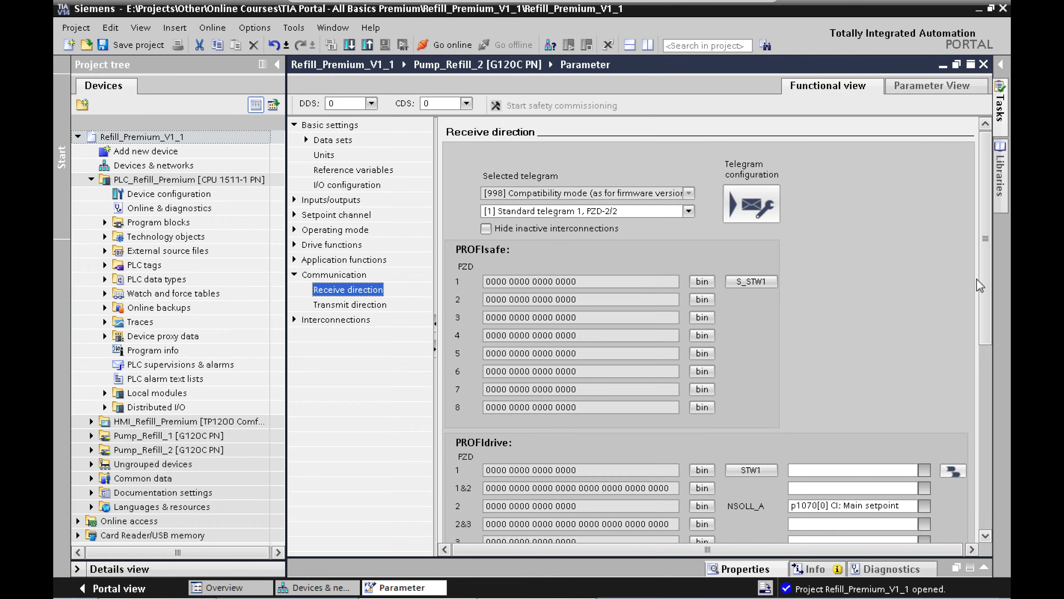
left_click_drag(986, 293, 987, 375)
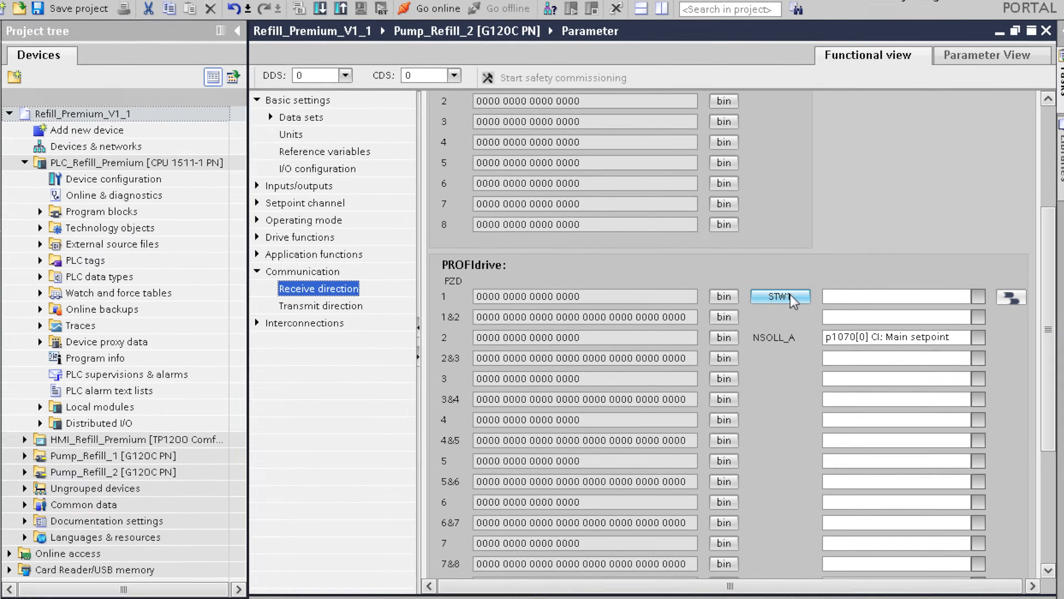
left_click(751, 297)
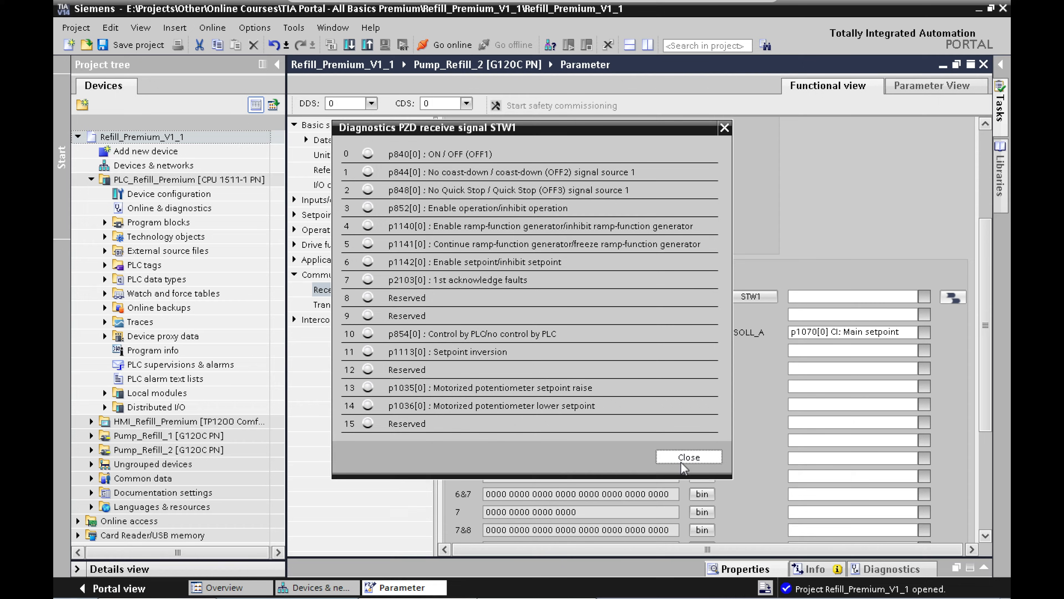
left_click(689, 457)
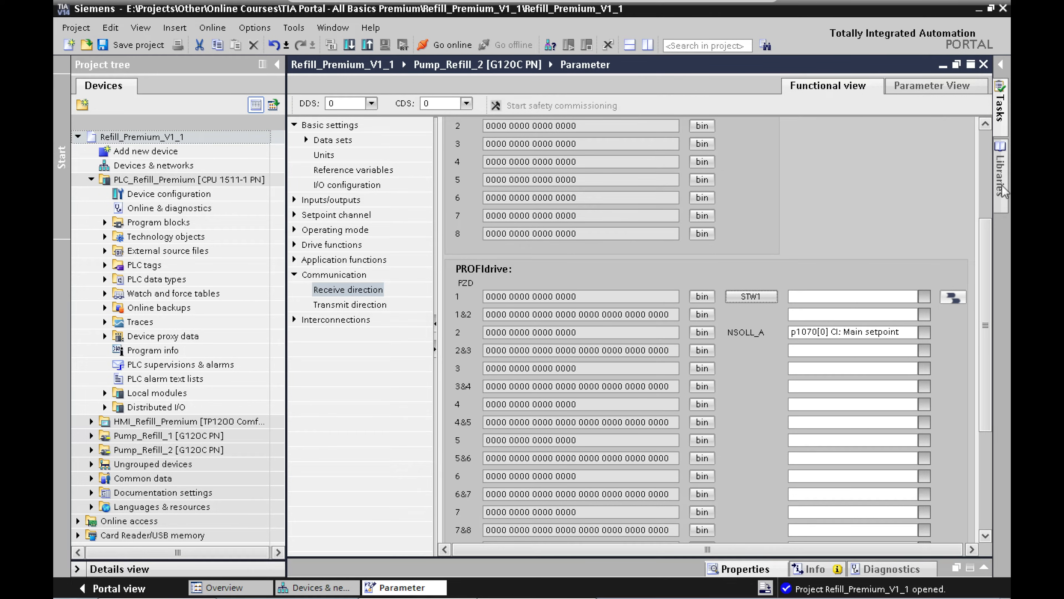
Try [354] SIEMENS telegram 354, PZD-6/6, PKW-4/4 for the receive direction, examine its PROFIdrive words, and restore [1] Standard telegram 1, PZD-2/2
left_click(985, 140)
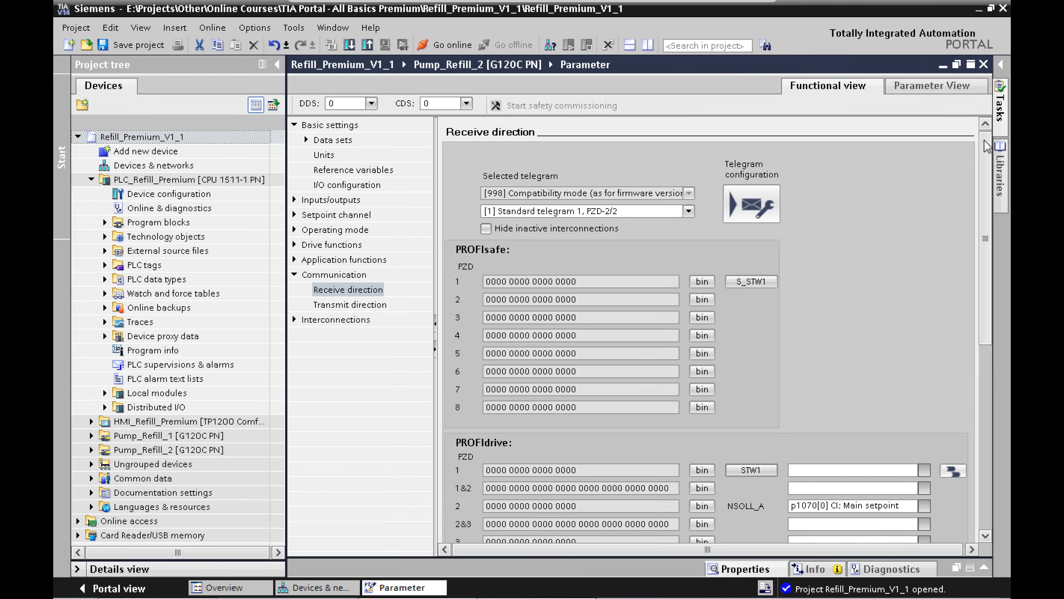
left_click(688, 211)
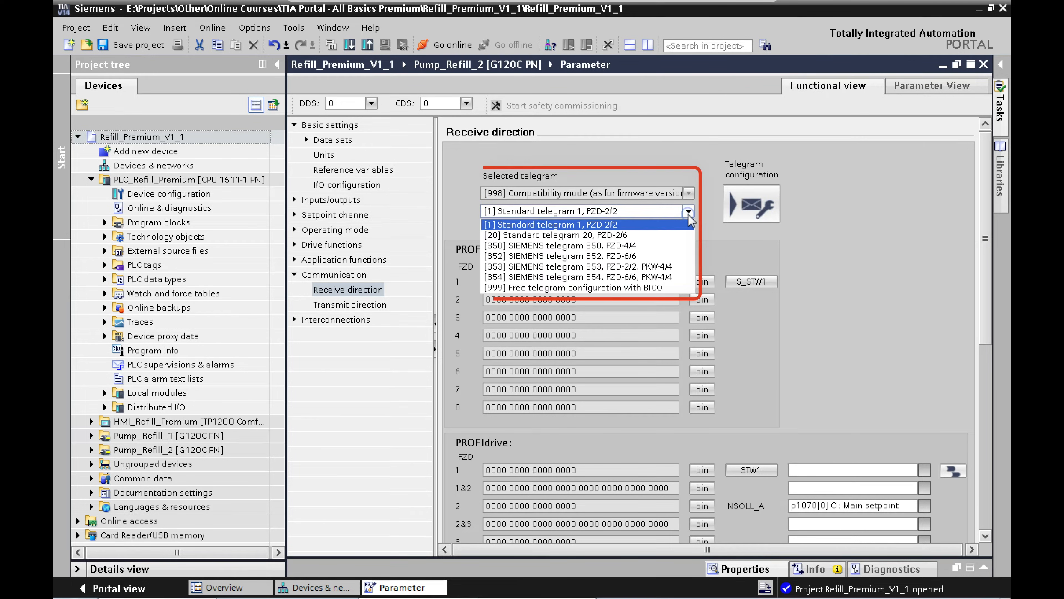
left_click(644, 278)
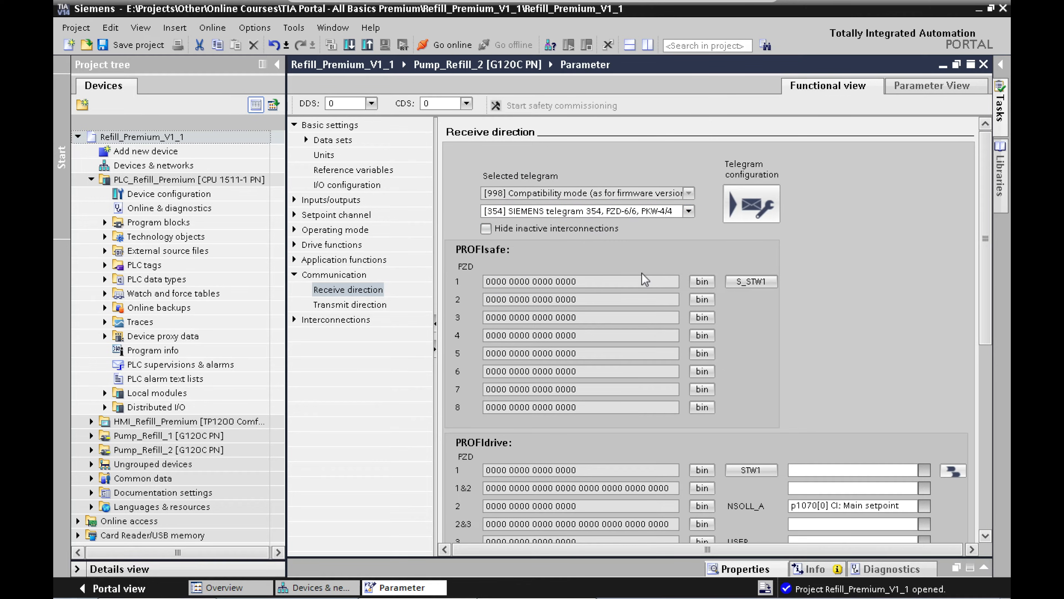
left_click_drag(987, 246, 976, 345)
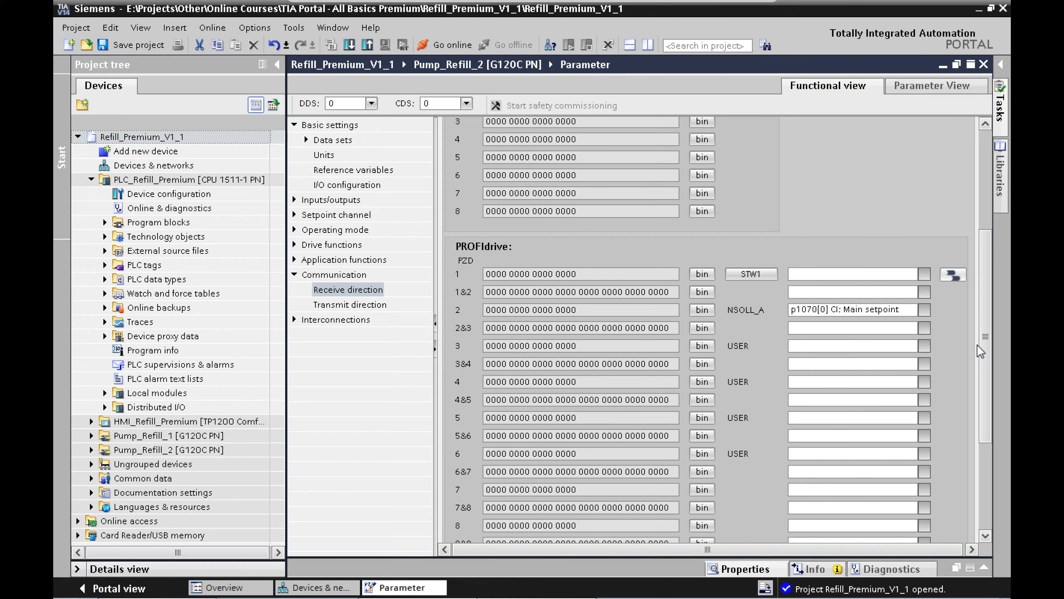
left_click(987, 187)
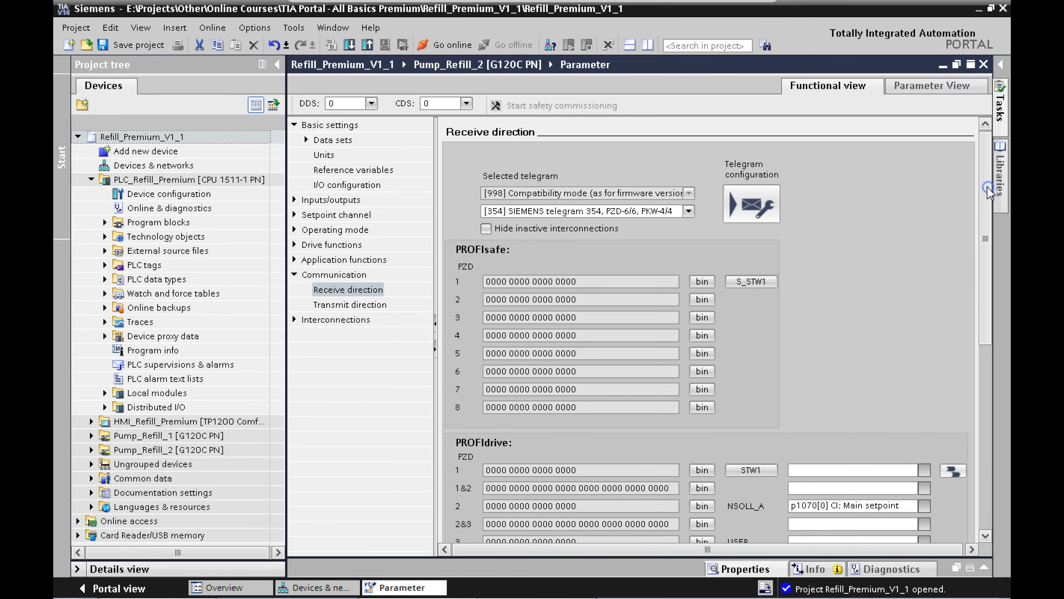
left_click(688, 211)
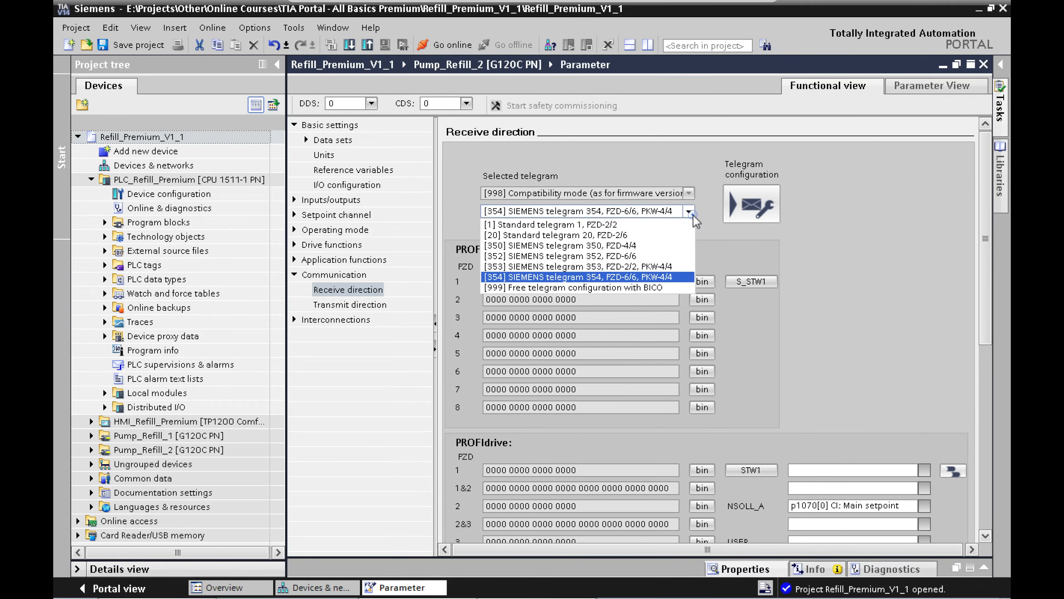
left_click(644, 225)
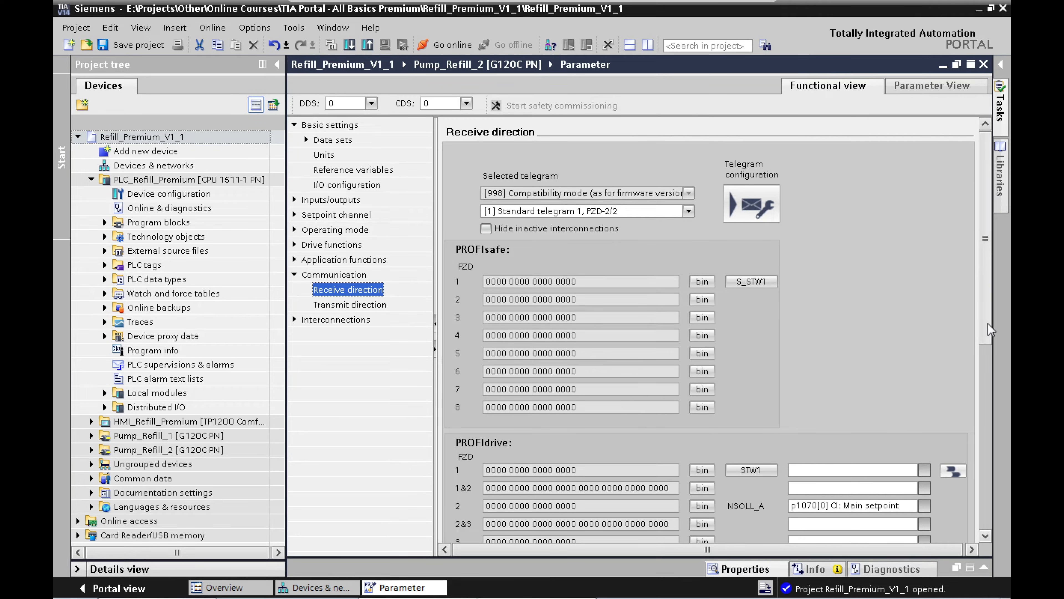
Review the STW1 receive bits again, close the diagnostics and check the PROFIdrive words of the transmit direction
scroll(985, 351, "down", 1)
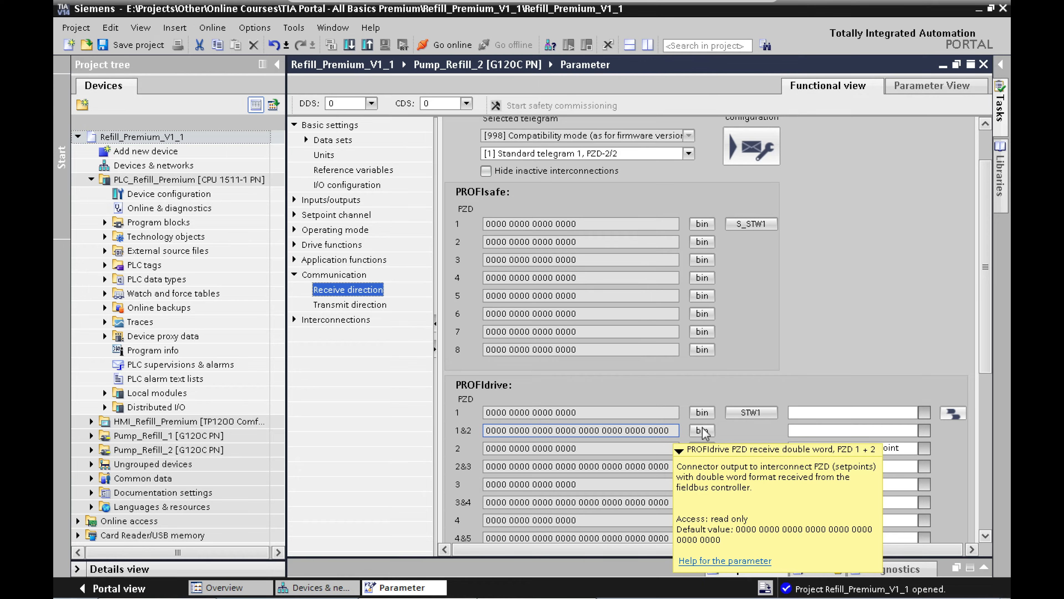
left_click(751, 413)
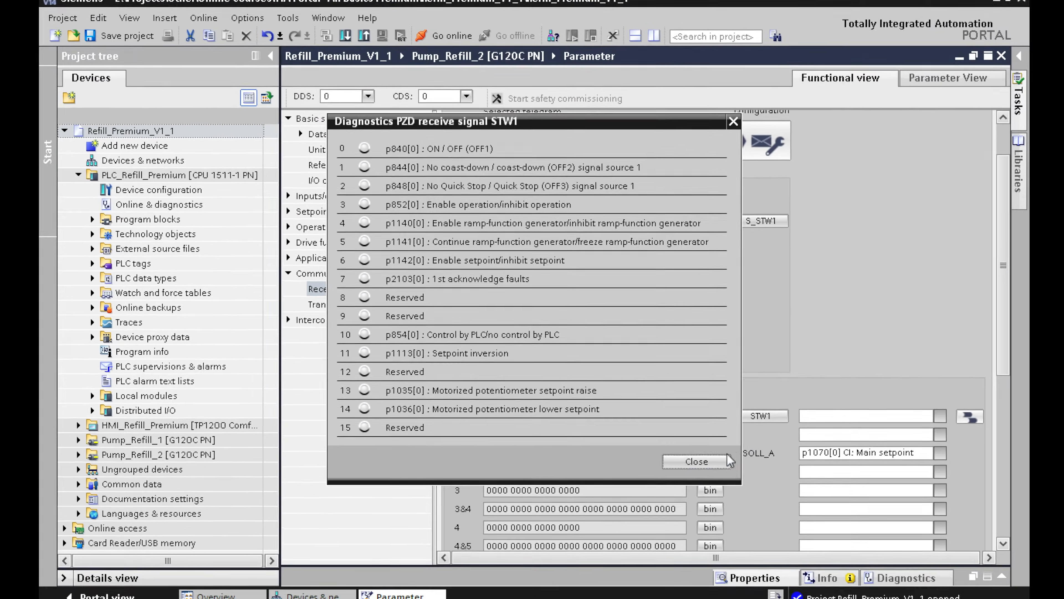
left_click(728, 458)
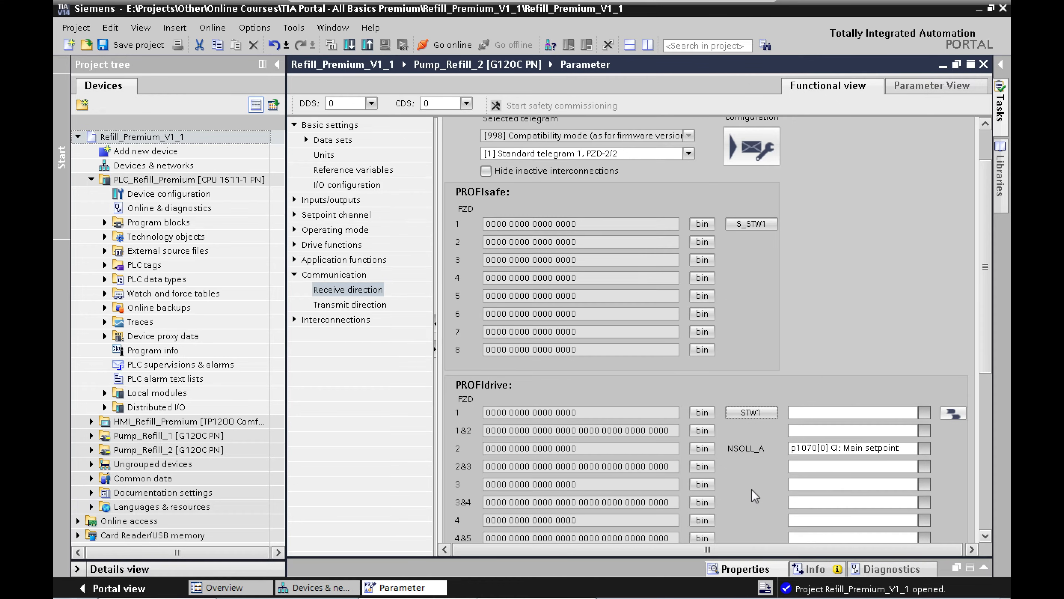
left_click(365, 294)
left_click(366, 303)
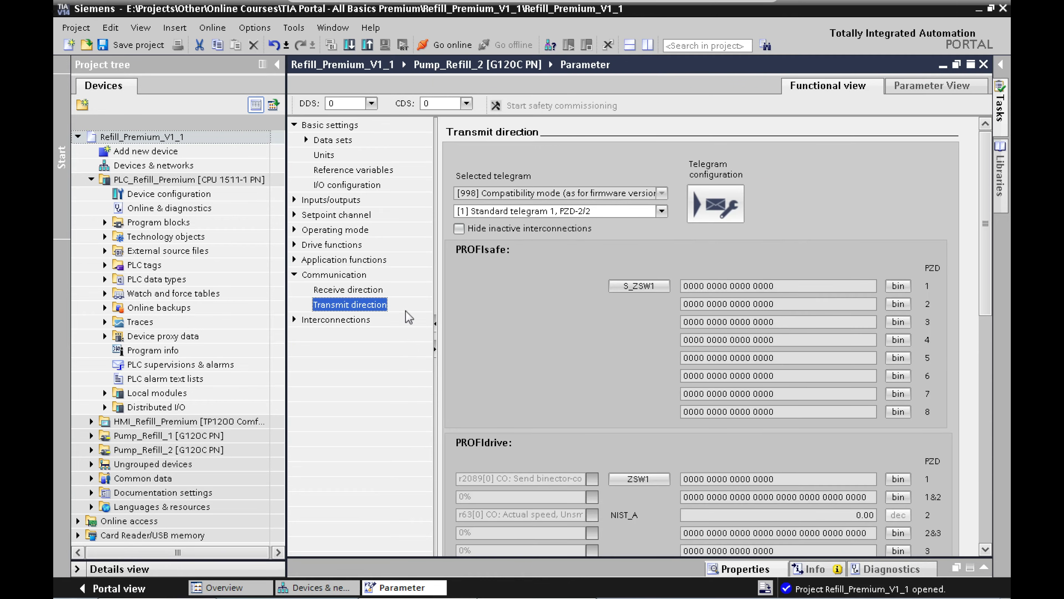
scroll(988, 325, "down", 3)
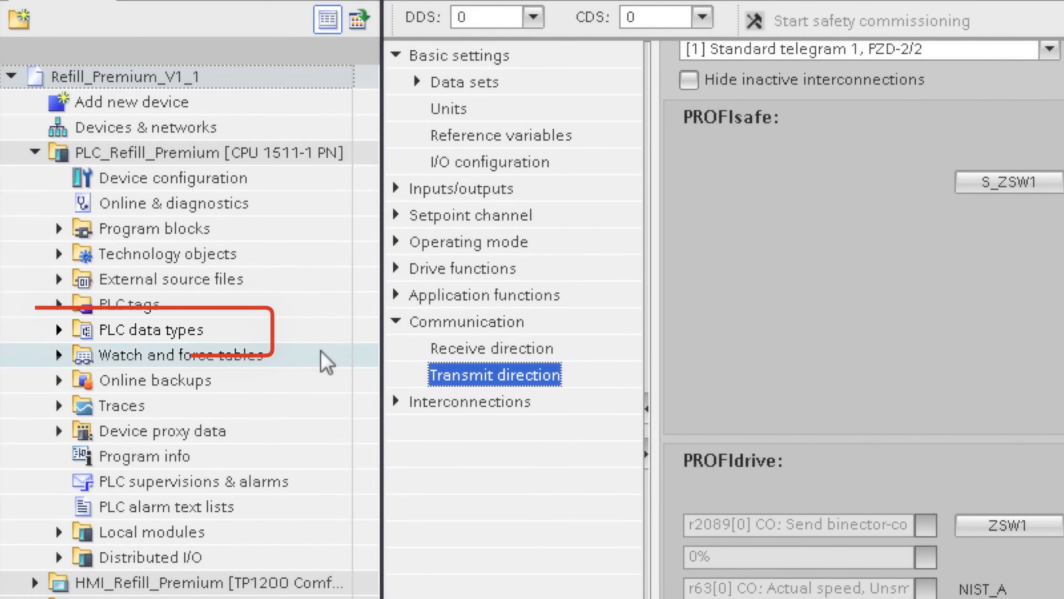
Add a group named PID inside the User folder of the PLC data types Library
left_click(60, 330)
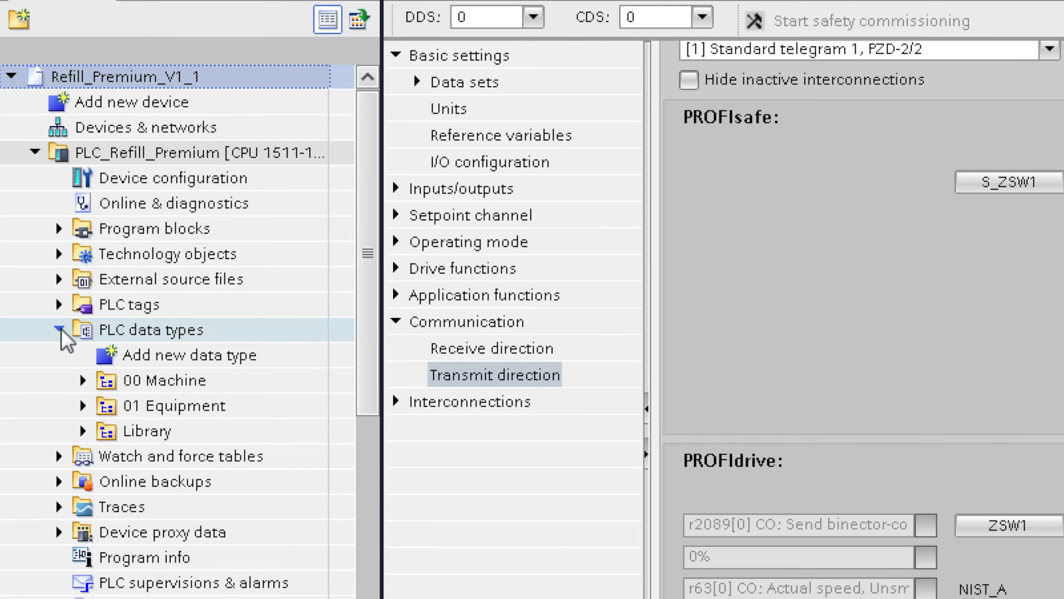
left_click(83, 430)
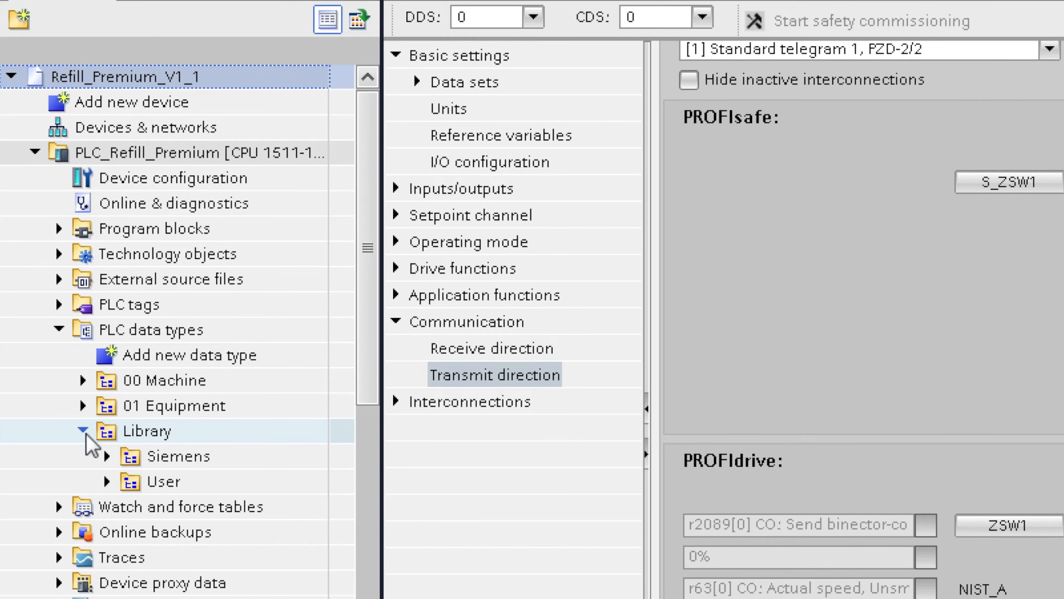
left_click(107, 481)
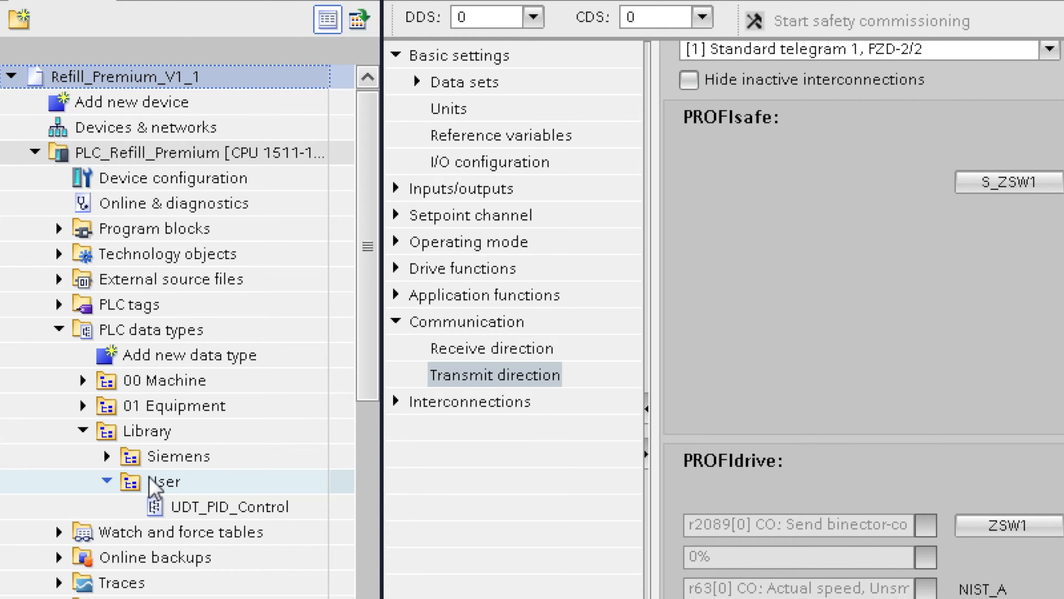
right_click(172, 481)
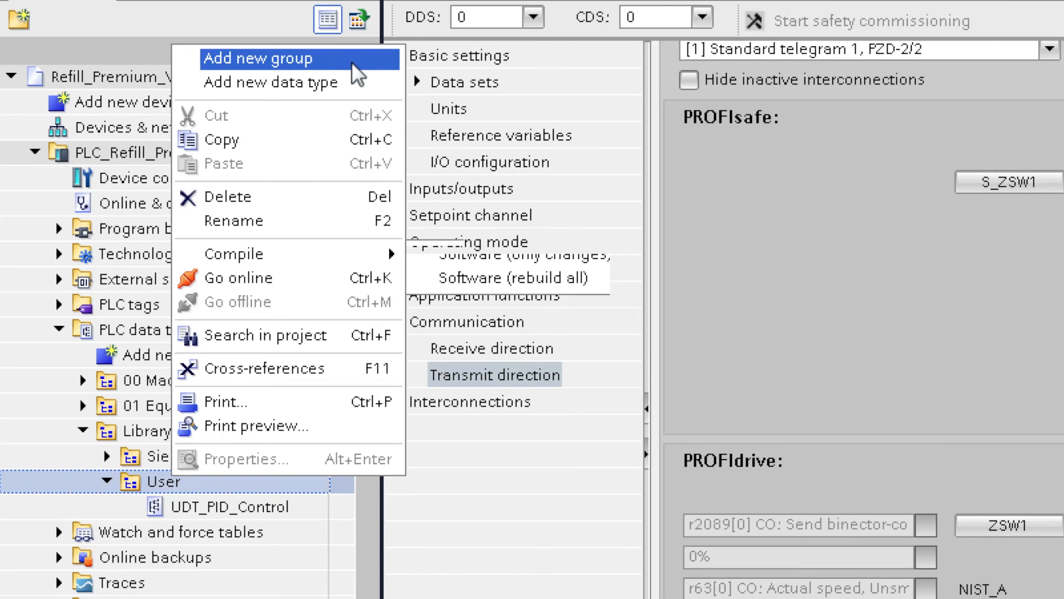
left_click(356, 63)
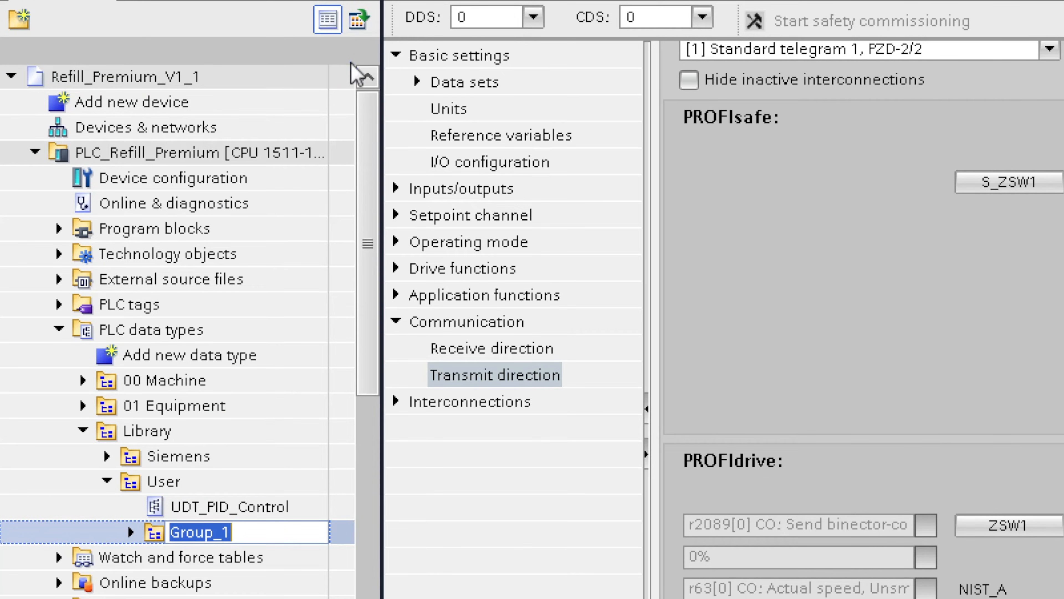
type("PID")
key("Return")
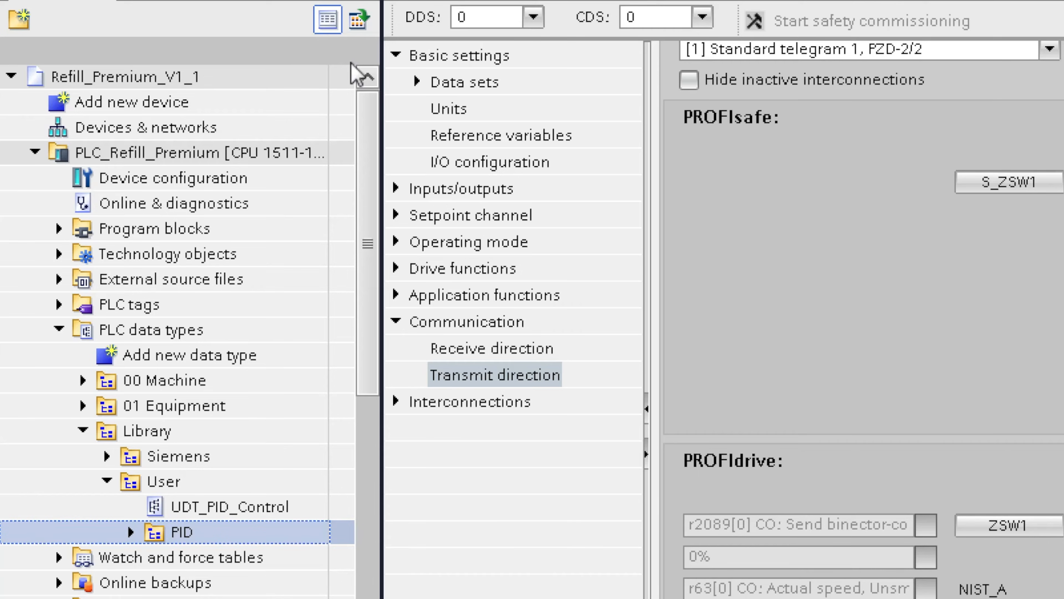
Add a second group named VFD under User and move UDT_PID_Control into the PID group
right_click(172, 484)
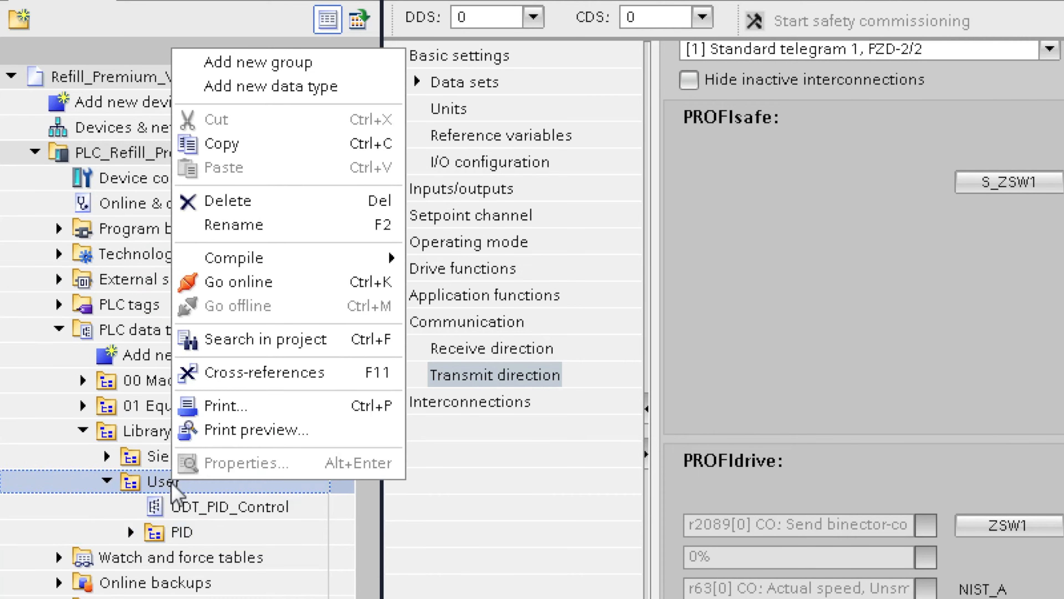
left_click(325, 61)
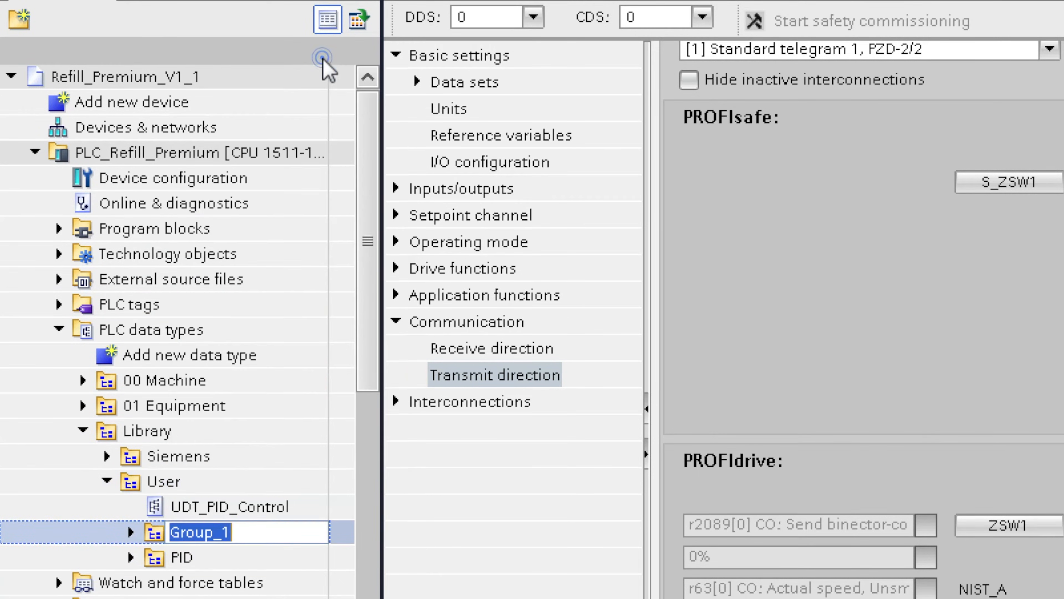
type("VFD")
key("Return")
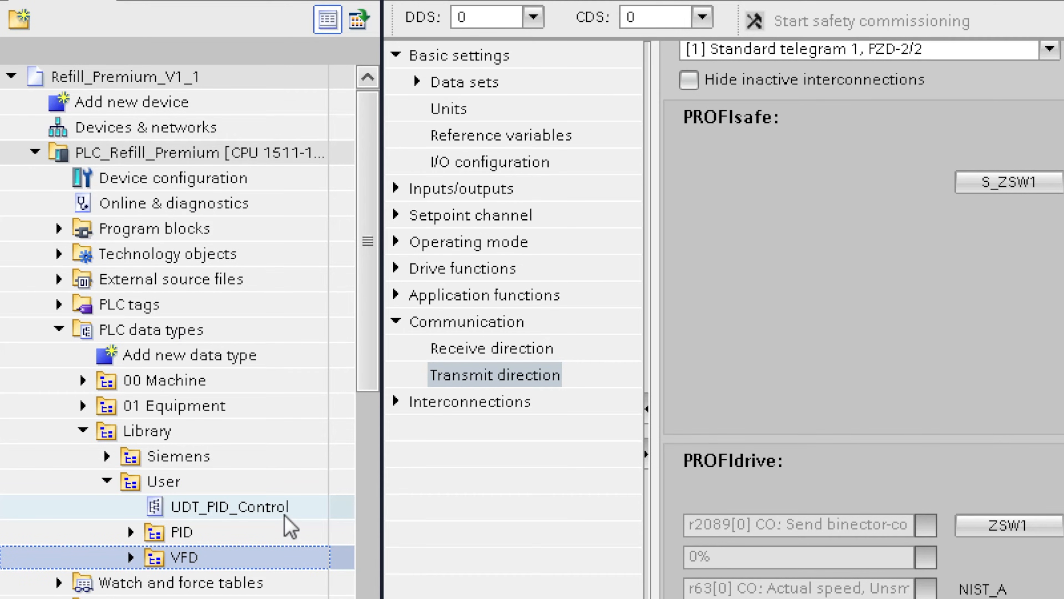
left_click_drag(284, 515, 265, 539)
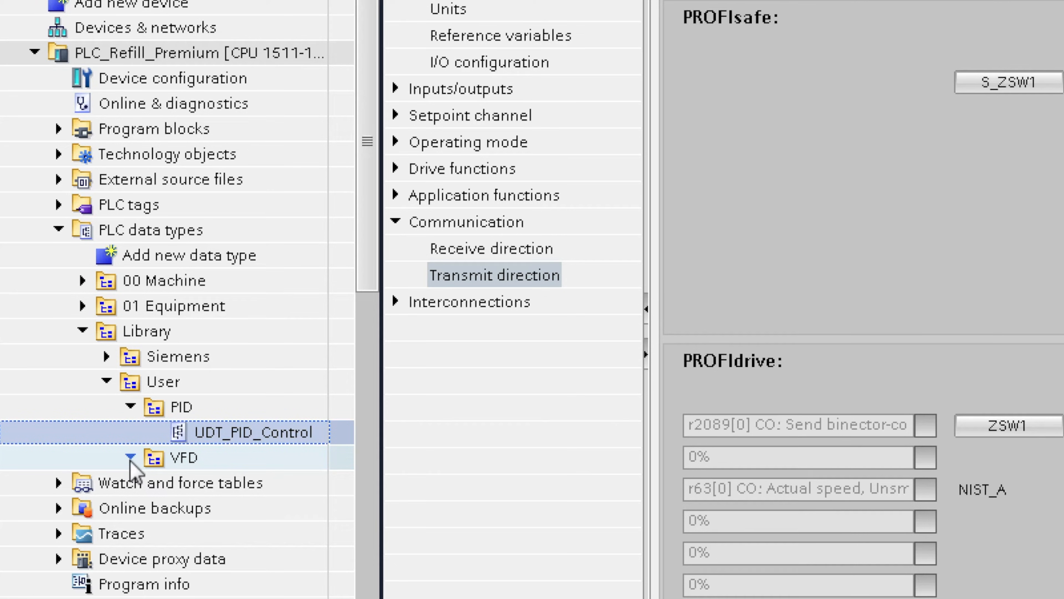
Add a new PLC data type to the VFD group and name it UDT_VFD_Cmd
right_click(131, 458)
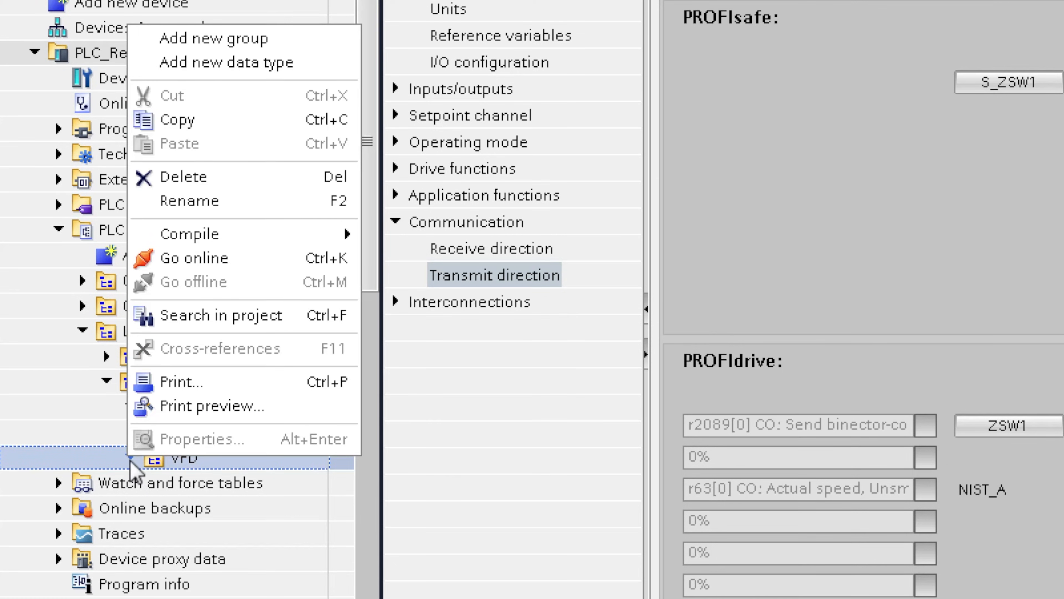
left_click(275, 62)
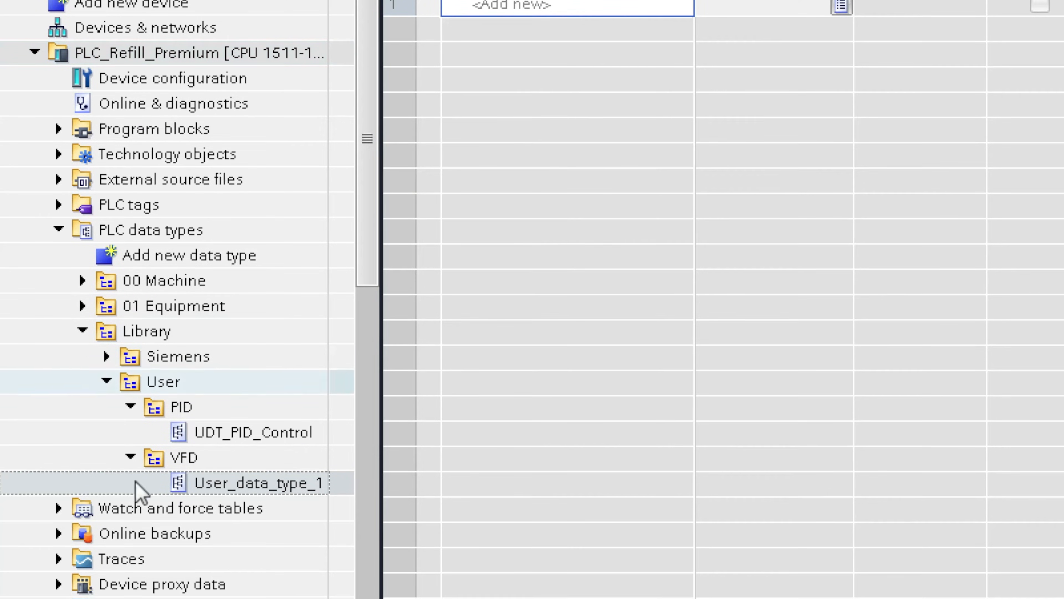
left_click(208, 483)
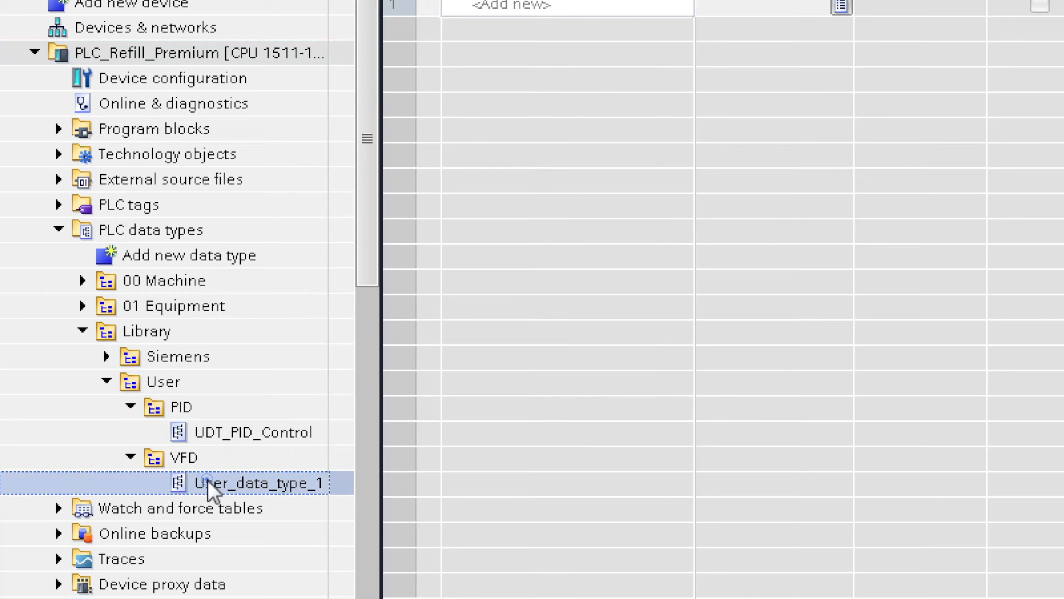
key("F2")
type("UDT_VFD")
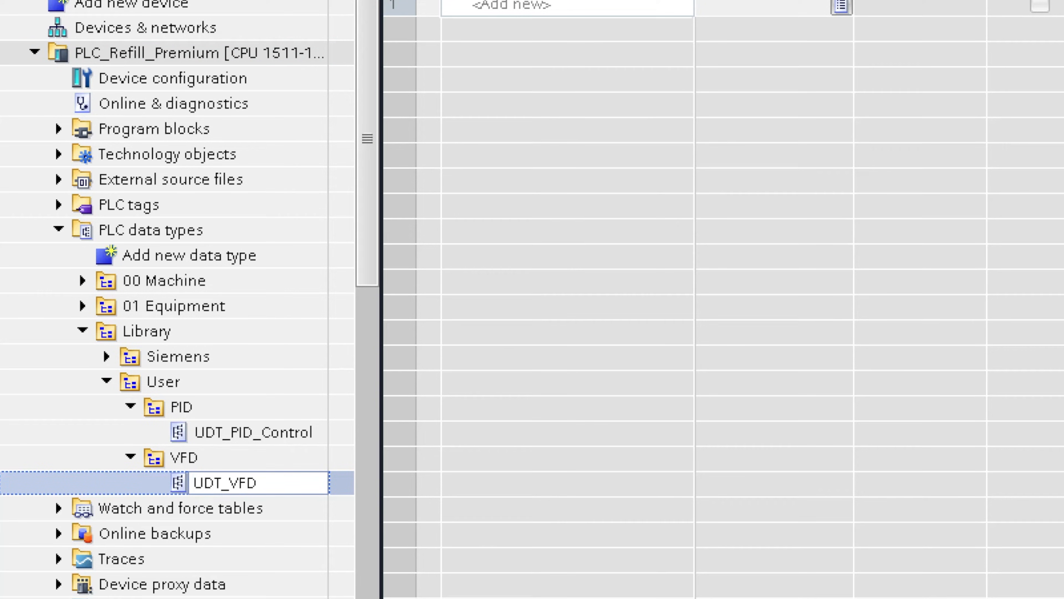
type("_Cmd")
key("Return")
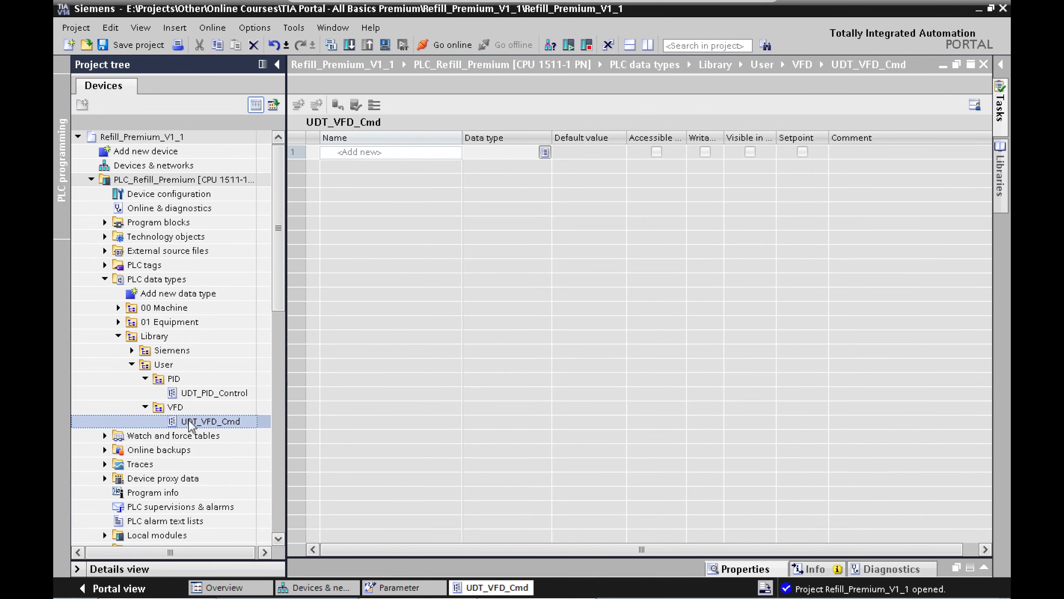
Return to Pump_Refill_2's receive direction parameters and open the bit diagnostics of the PROFIdrive control word STW1
left_click(402, 587)
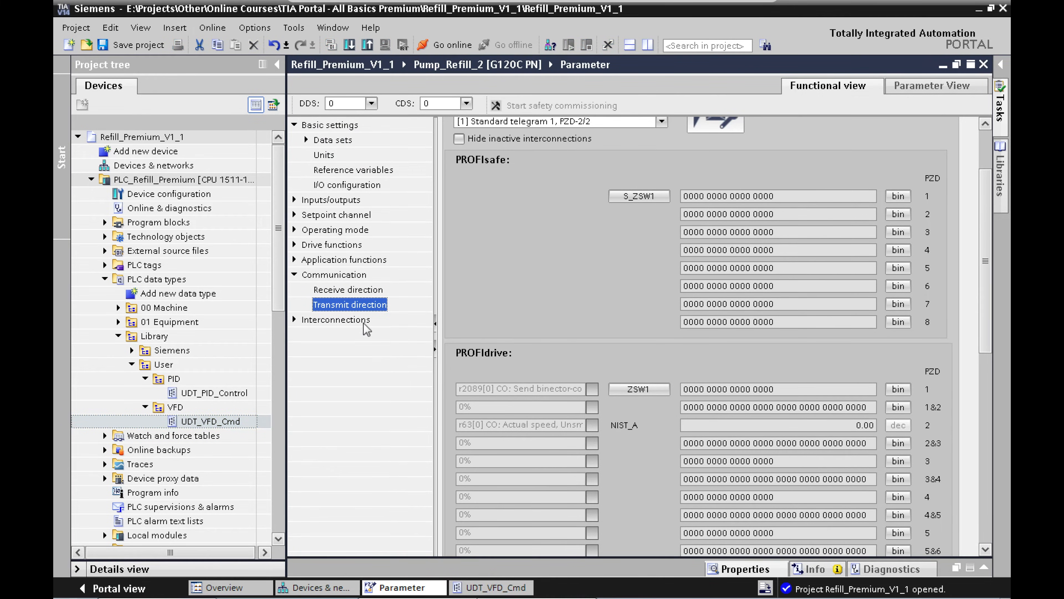
left_click(368, 289)
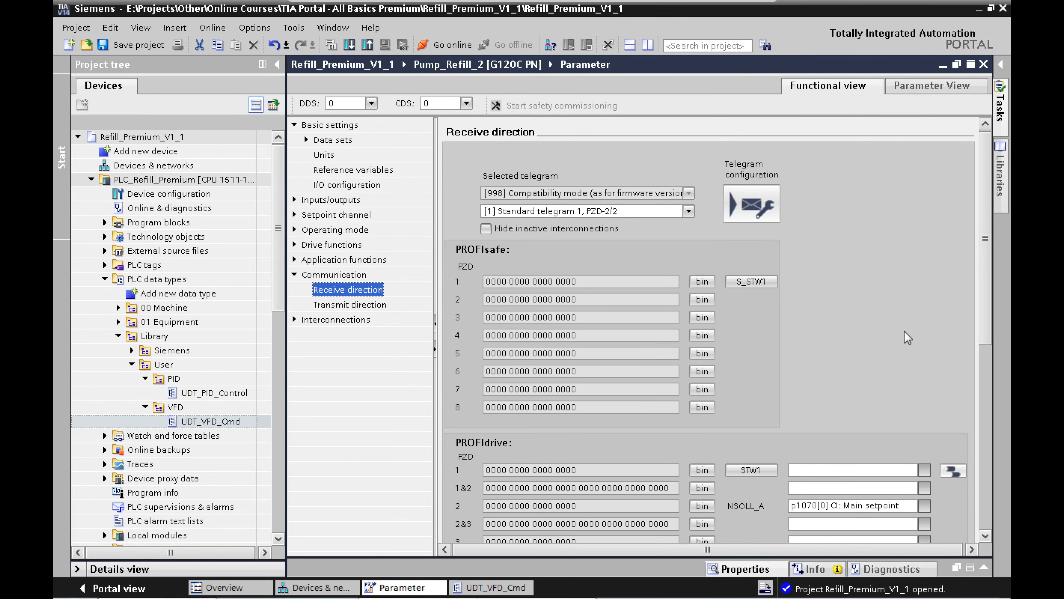
left_click_drag(989, 331, 989, 388)
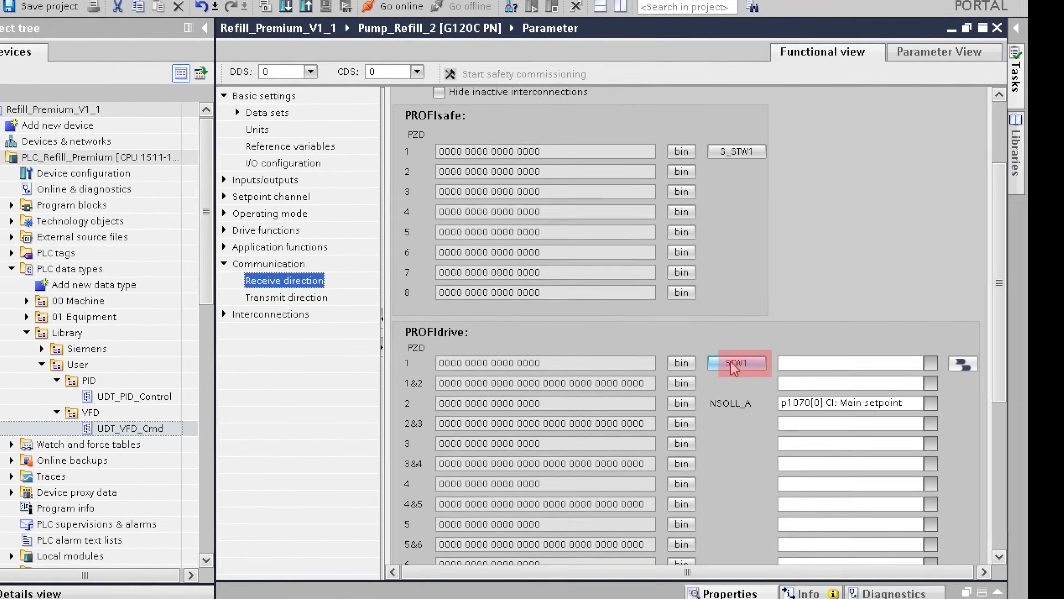
left_click(750, 364)
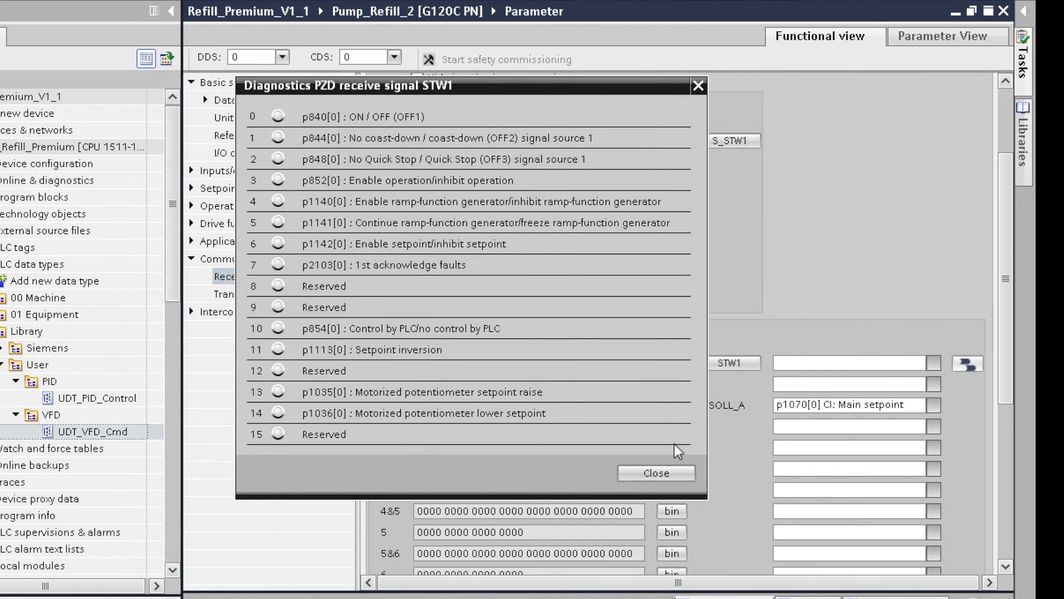
Close the STW1 diagnostics and add a Struct element named ControlWord to UDT_VFD_Cmd
left_click(655, 472)
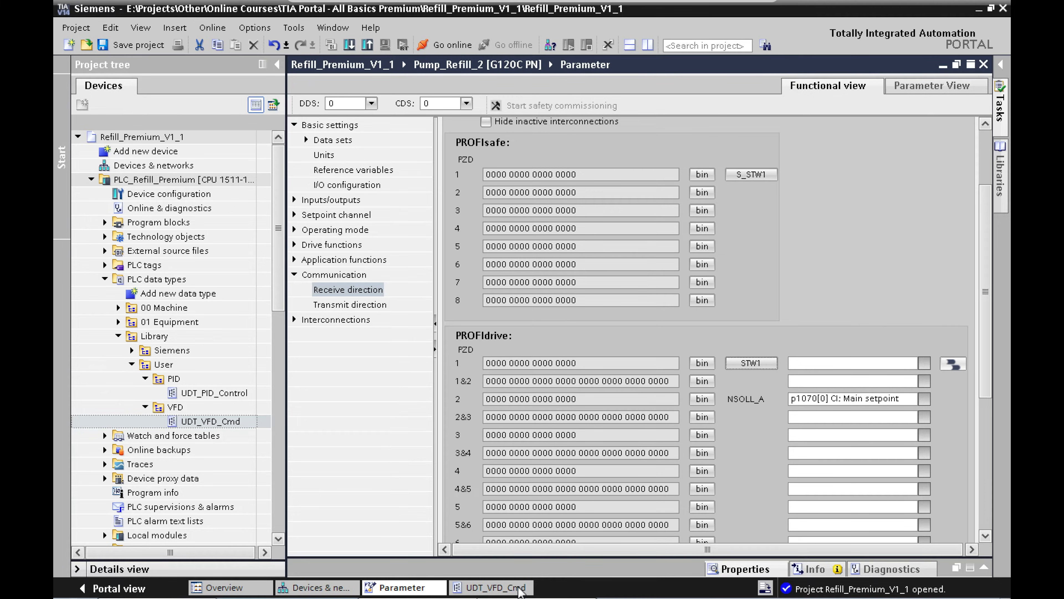
left_click(519, 589)
type("Control")
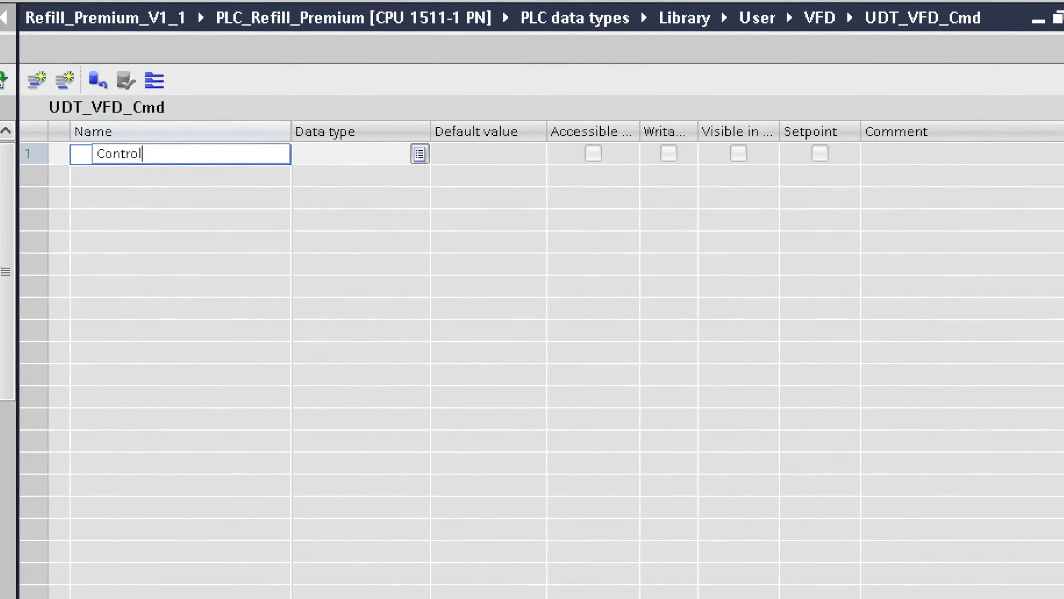
type("Word")
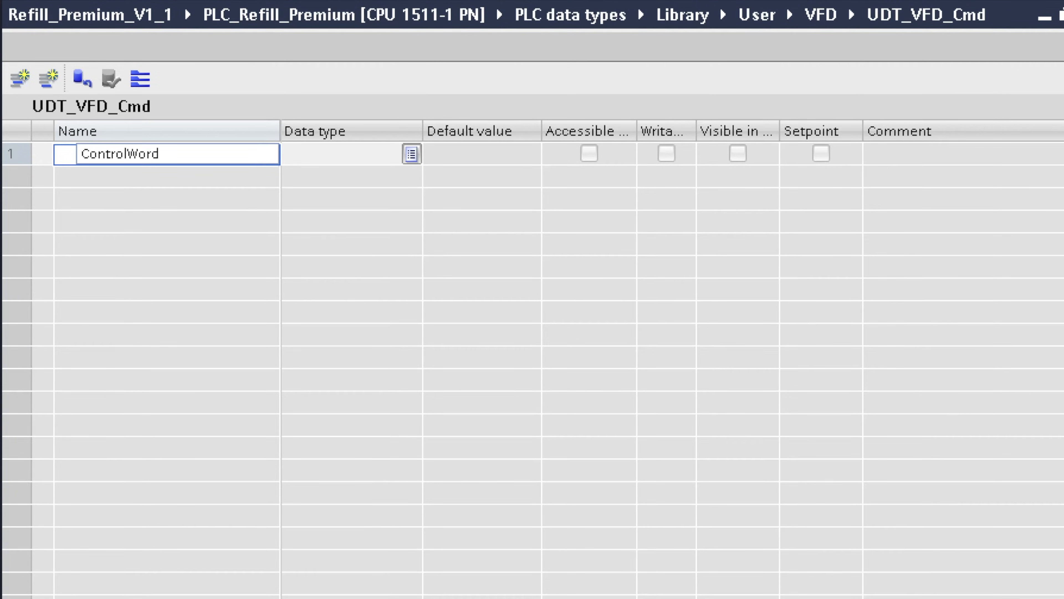
key("Tab")
type("structu")
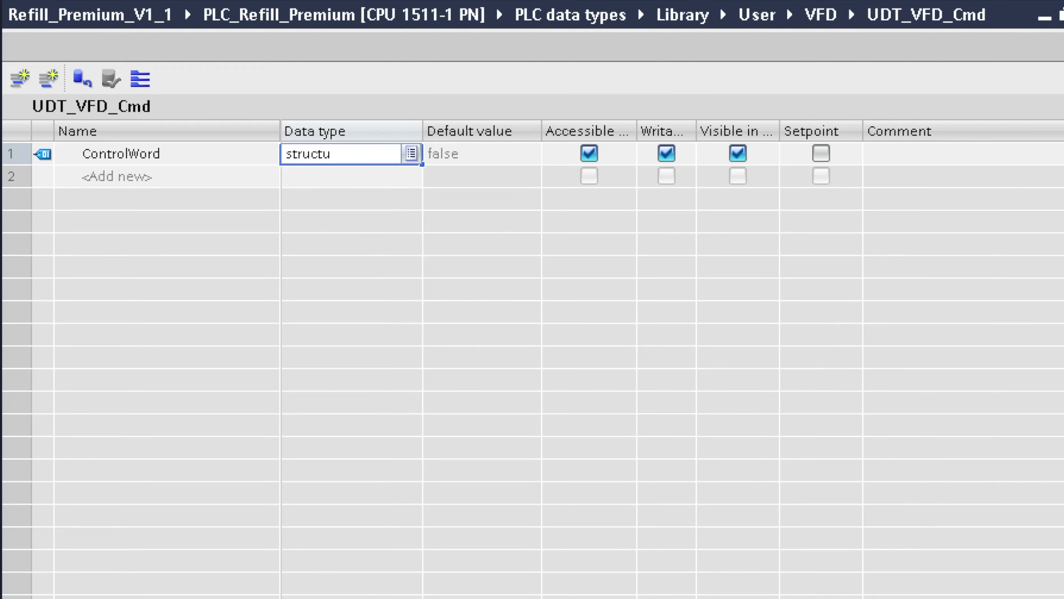
key("BackSpace")
key("Return")
key("Return")
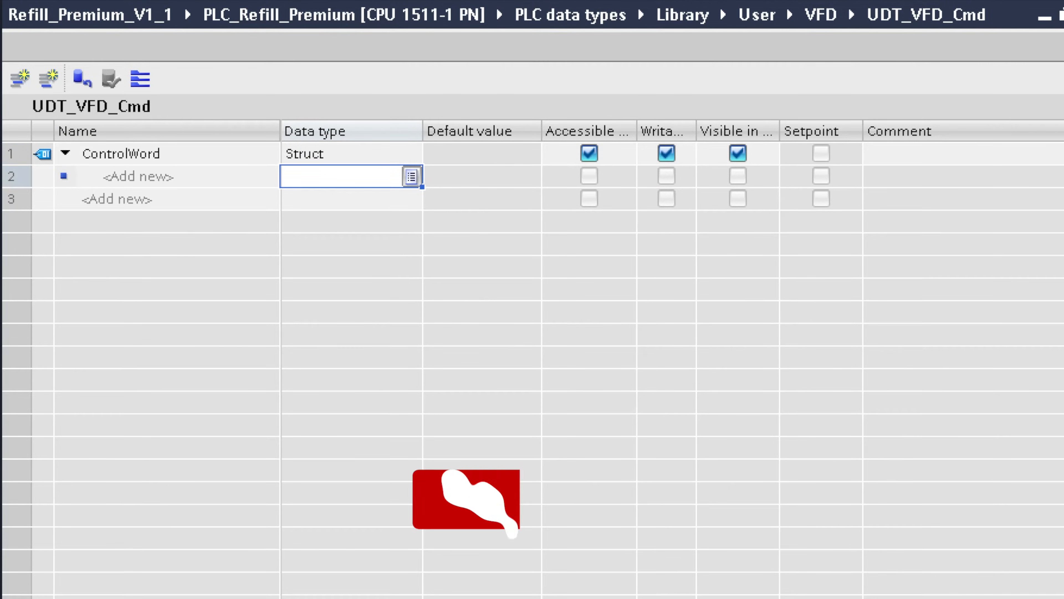
Add a top-level element wSetpoint_Speed of data type Word below the ControlWord structure
left_click(208, 197)
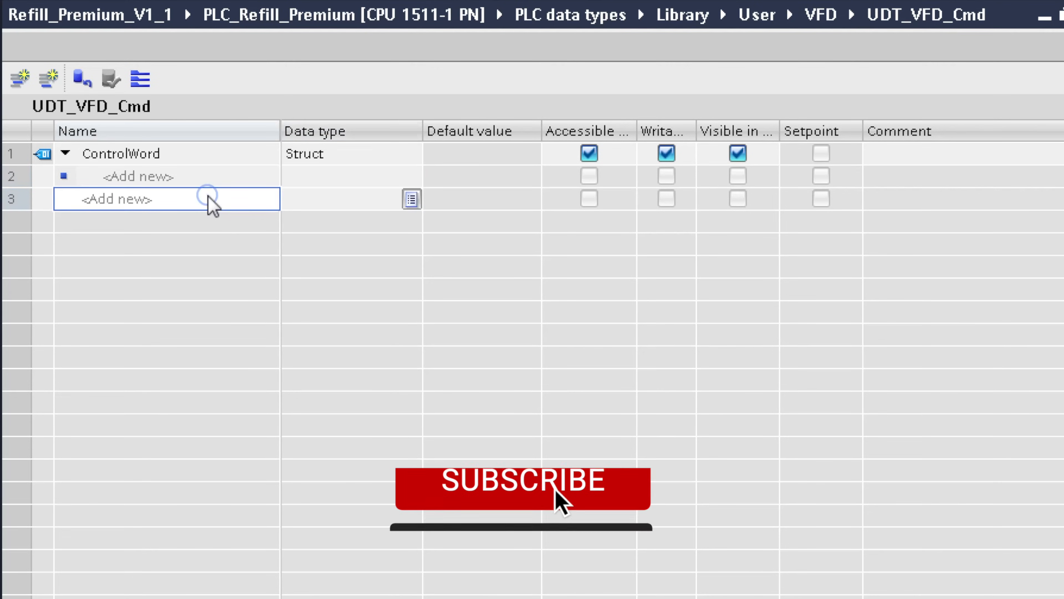
type("wS")
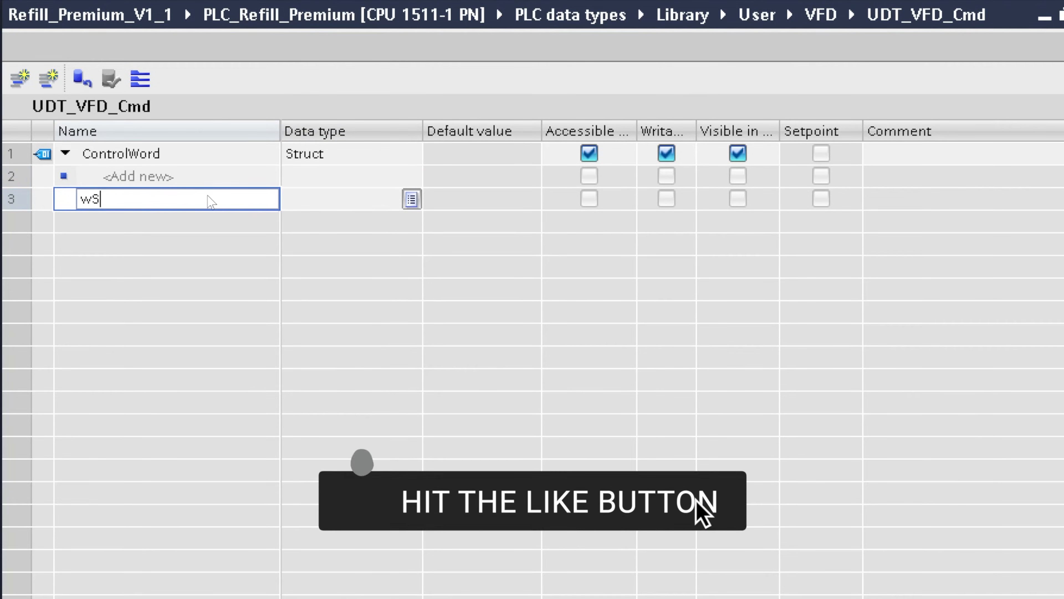
type("etpoint_Speed")
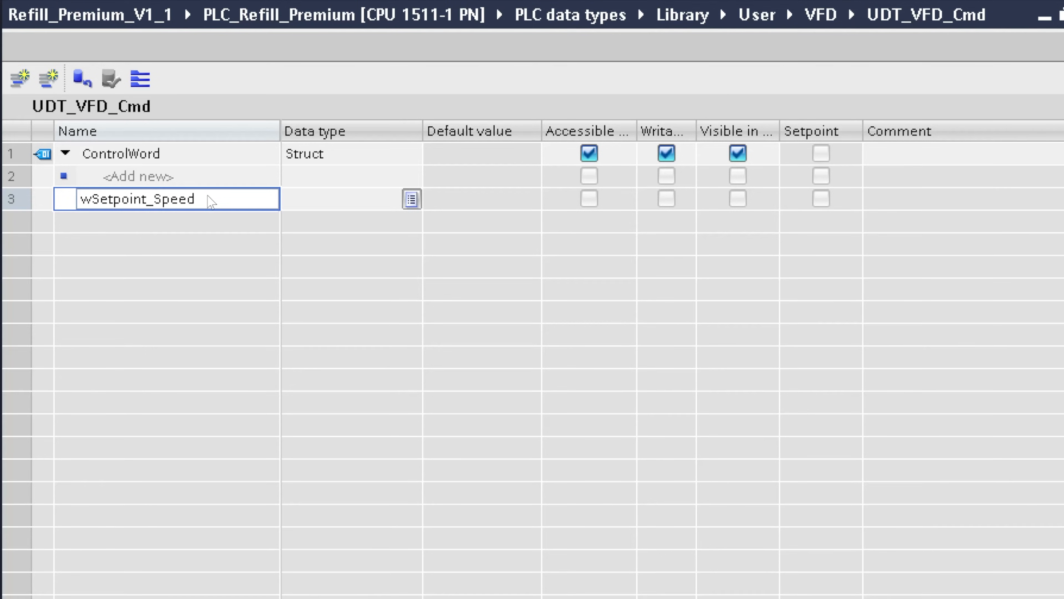
key("Tab")
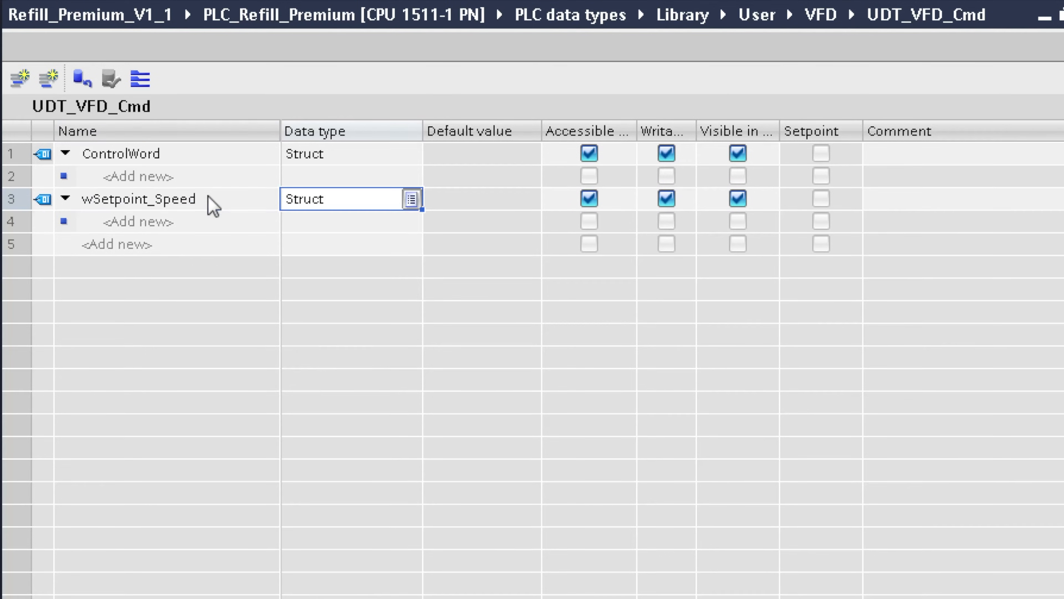
type("word")
key("Return")
key("Return")
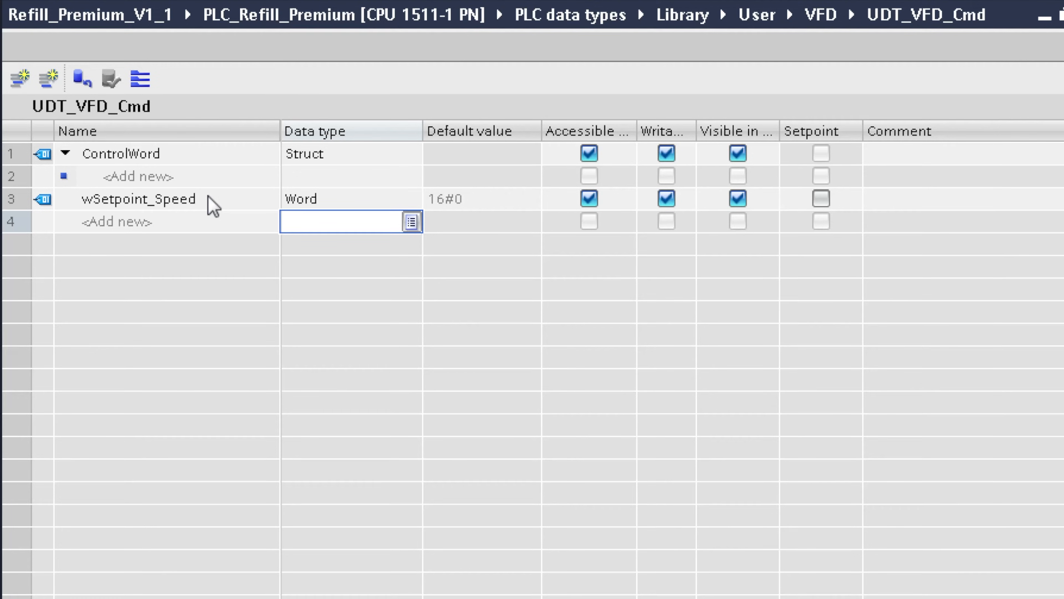
Add the Bool elements x0_Run, x1_No_Coast_Down and x2_No_Quick_Stop inside the ControlWord structure
left_click(214, 176)
type("x0_Run")
key("Return")
type("x1_No")
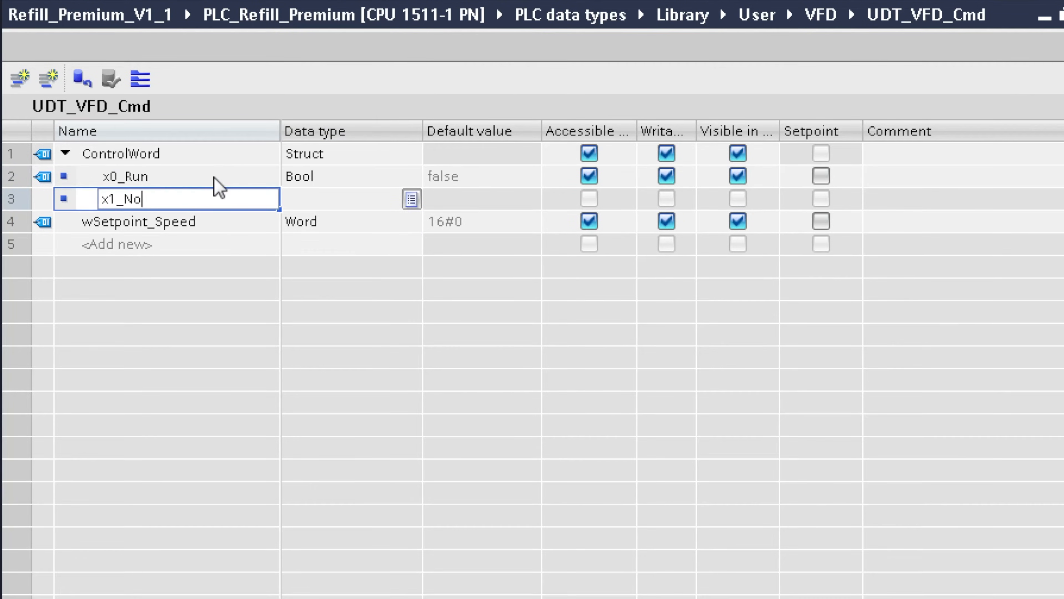
type("_Coast_Down")
key("Return")
type("x2_No_Quick_")
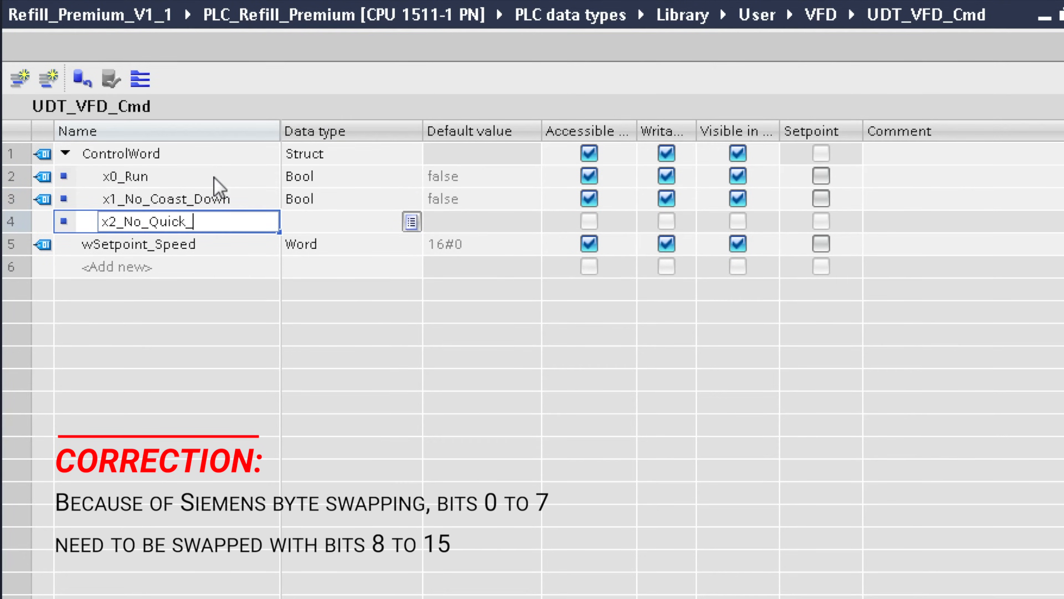
type("Stop")
key("Return")
Add the Bool elements x3_Enable_Operation, x4_Enable_Ramp_Generation and x5_Continue_Ramp_Generation to the ControlWord structure
type("x3_Enable_Operatio")
key("BackSpace")
type("Operatio")
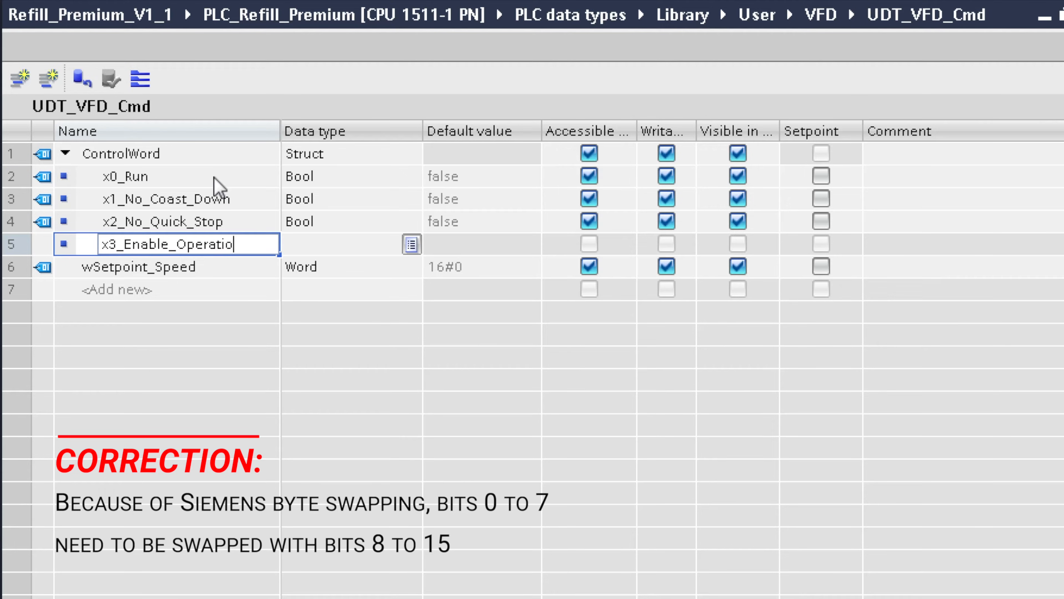
type("n")
key("Return")
type("x4_Enable_Ramp_Generator")
key("Return")
type("x5_")
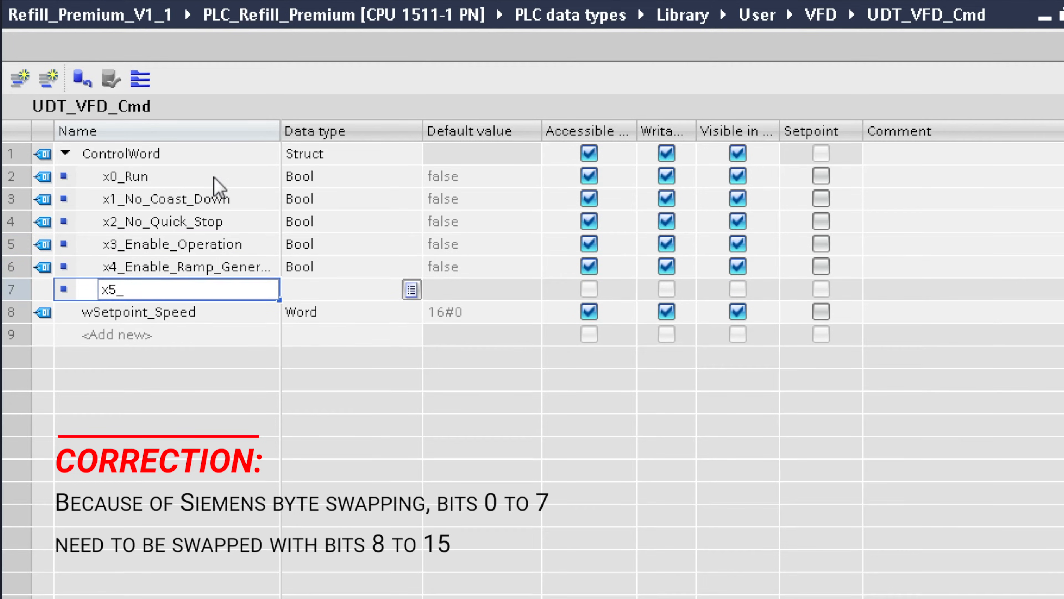
type("Continue_Ramp_Generator")
key("Return")
Add the Bool elements x6_Enable_Setpoint, x7_Acknowledge_Faults, x8_Reserved and x9_Reserved to the ControlWord structure
type("x6_Enable_Set")
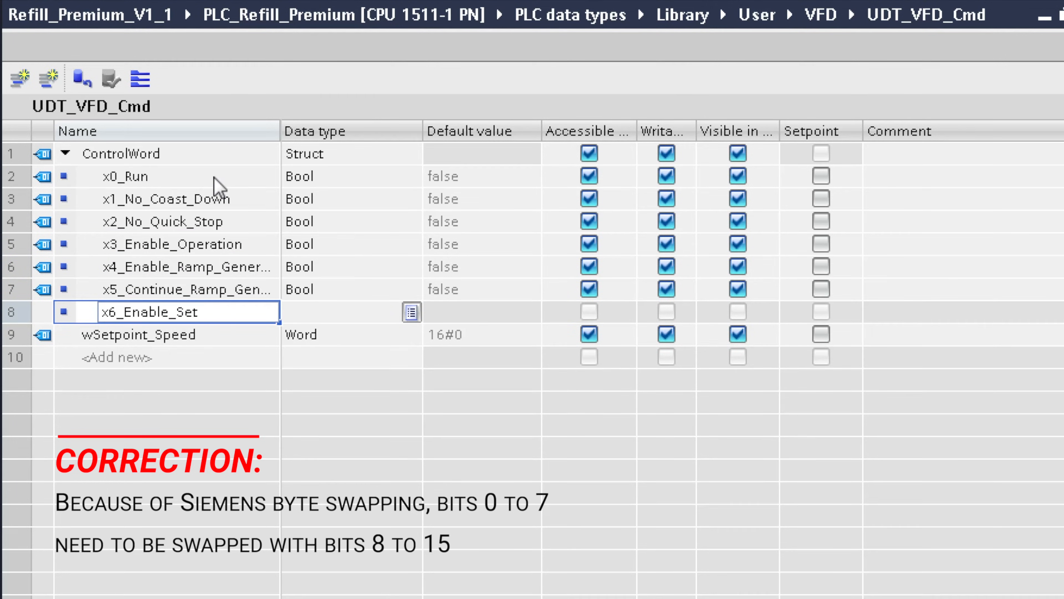
type("point")
key("Return")
type("x7_Acknowledge_Faults")
key("Return")
type("x8_R")
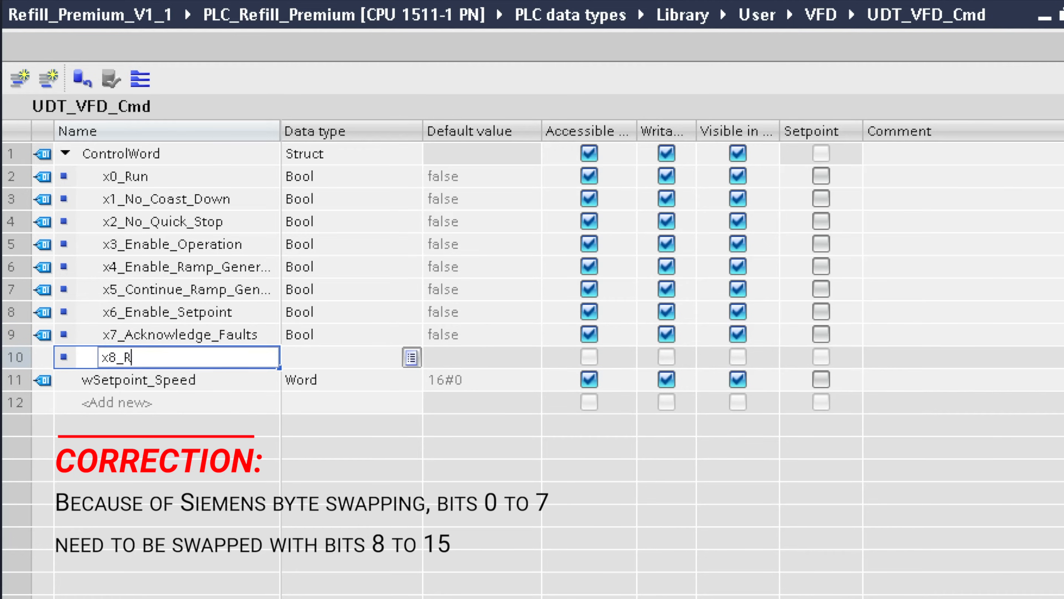
type("eserved")
key("Return")
type("x9_Reserved")
key("Return")
Add the Bool elements x10_Control_by_PLC, x11_Setpoint_Inversion and x12_Reserved to the ControlWord structure
type("_by_PLC")
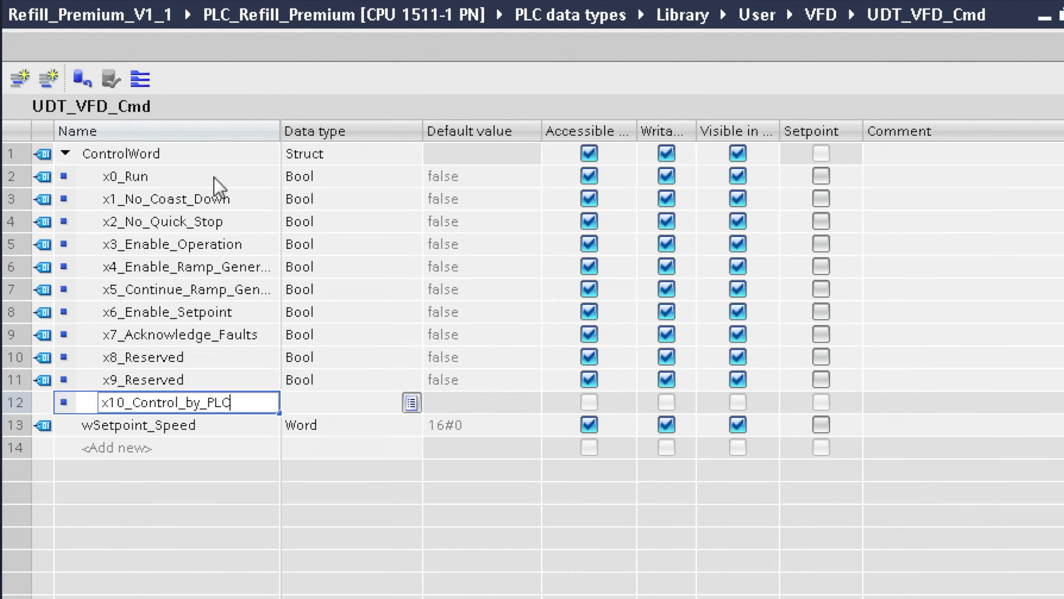
key("Return")
type("x11_Setpoint_Inversion")
key("Return")
type("x12_Reserved")
key("Return")
Add the Bool elements x13_Motorized_Potentiometer_SP_Raise and x14_Motorized_Potentiometer_SP_Lower to the ControlWord structure
type("x13_Mo")
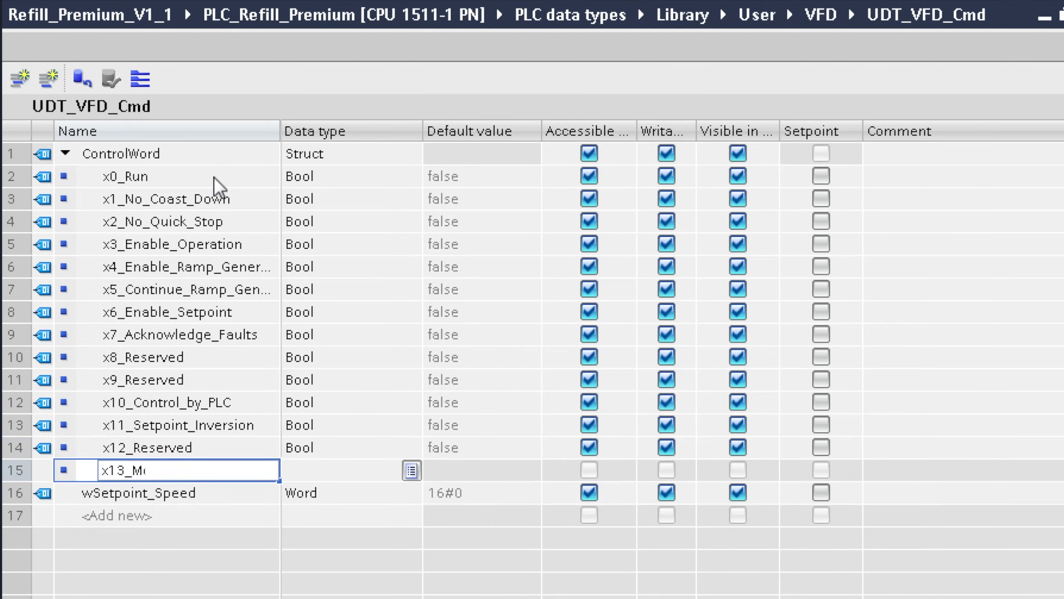
type("torized_Potentiometer_")
key("Return")
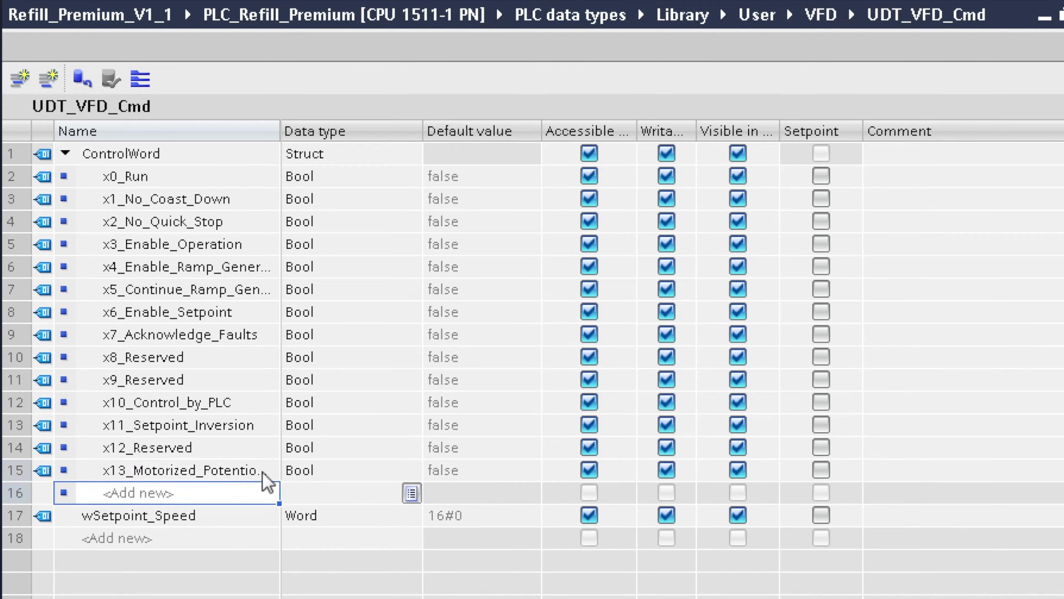
type("x14_Motorized_Potentiometer_SP_Lower")
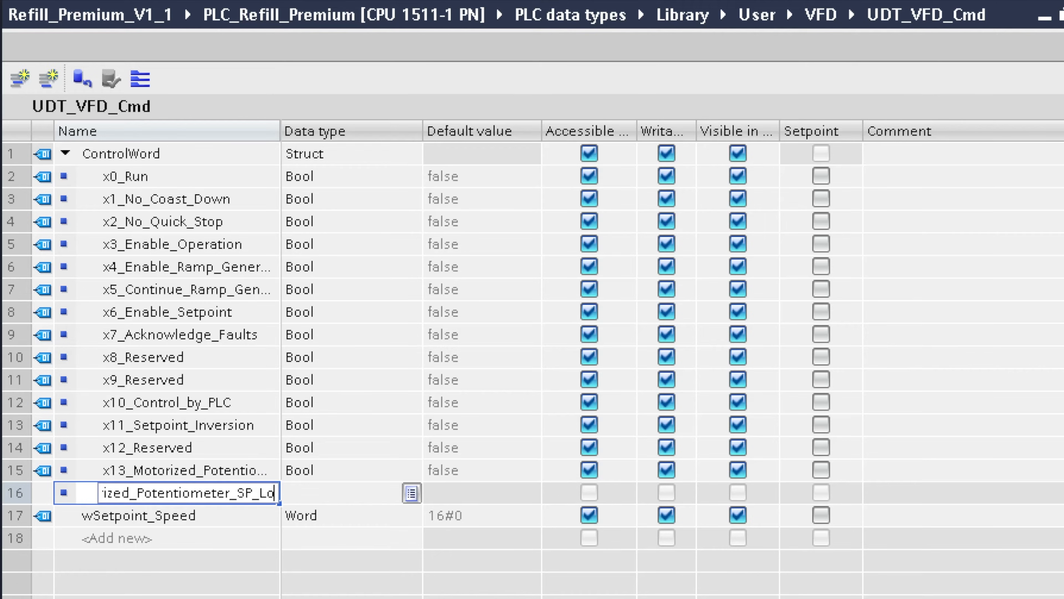
key("Return")
Widen the Name column to fit the long names and add x15_Reserved as the last bit of ControlWord
left_click_drag(279, 131, 391, 131)
type("x15_Reesrved")
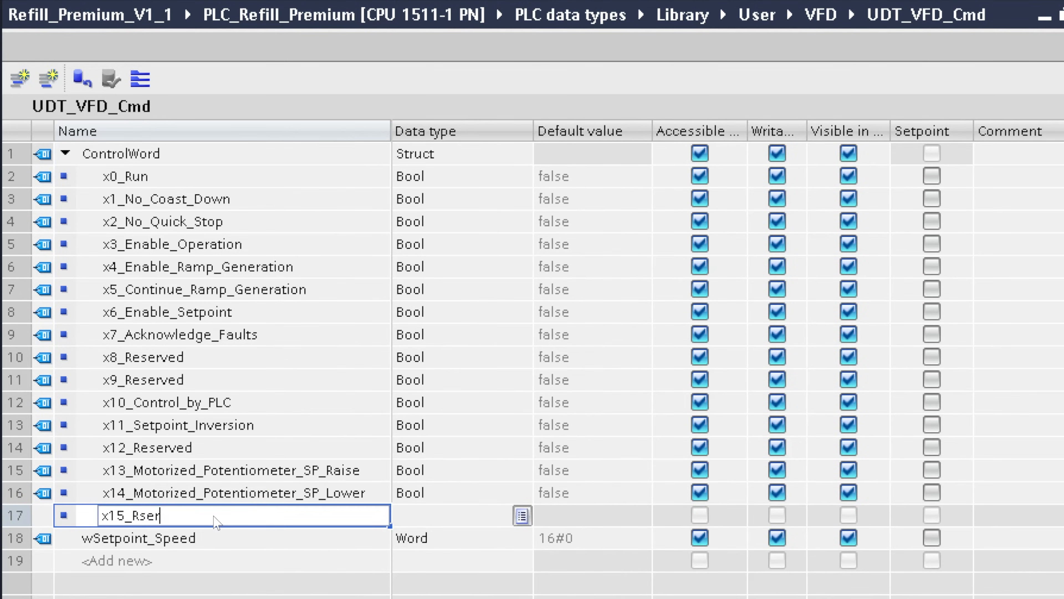
key("Return")
left_click_drag(189, 516, 151, 520)
type("served")
left_click(16, 562)
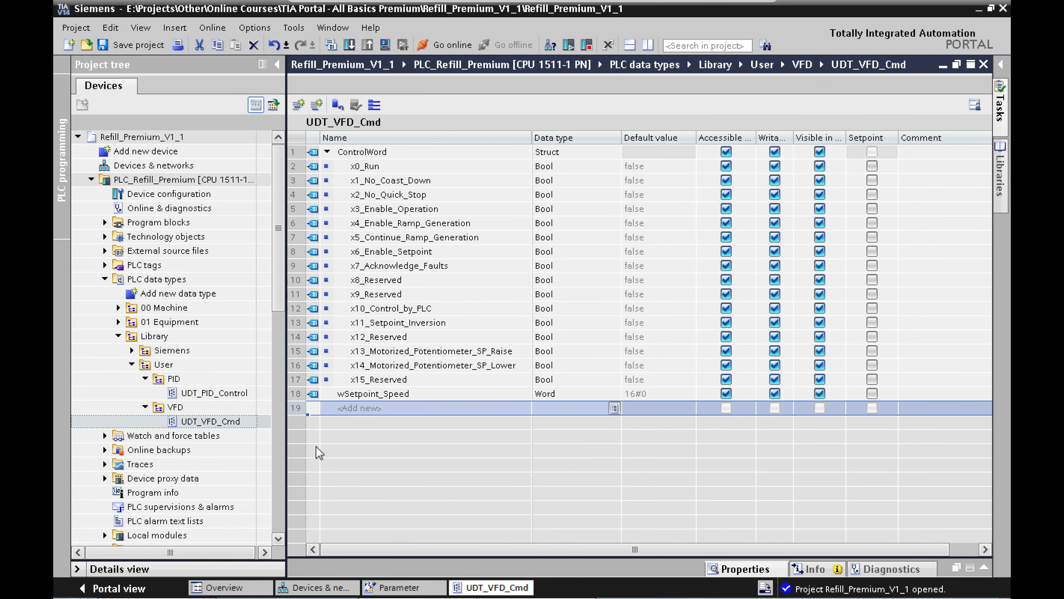
Examine the bit diagnostics of the PROFIdrive status word ZSW1 in Pump_Refill_2's transmit direction parameters, then close them
left_click(409, 587)
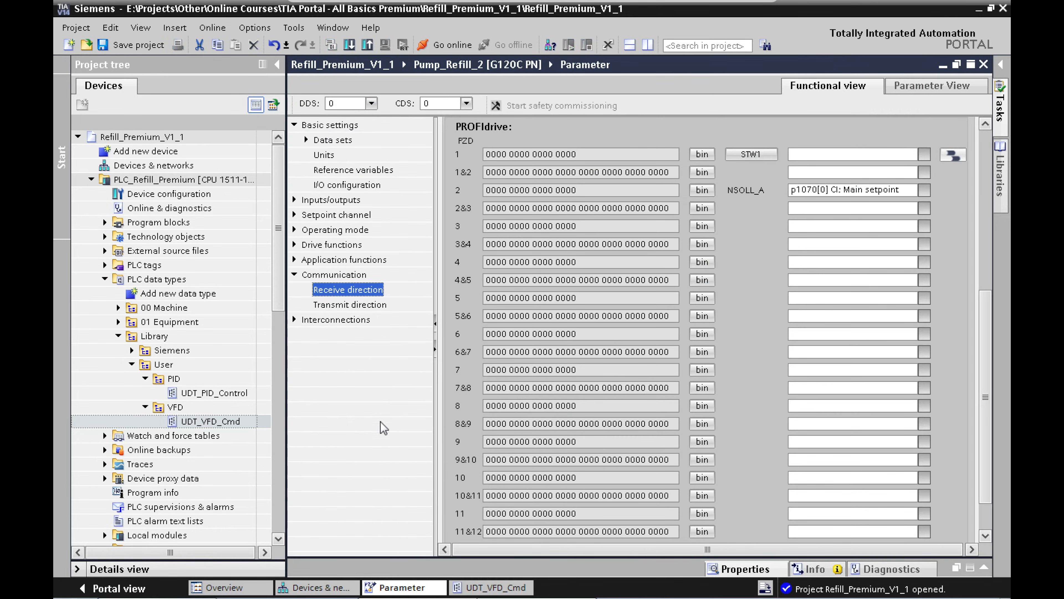
left_click(368, 305)
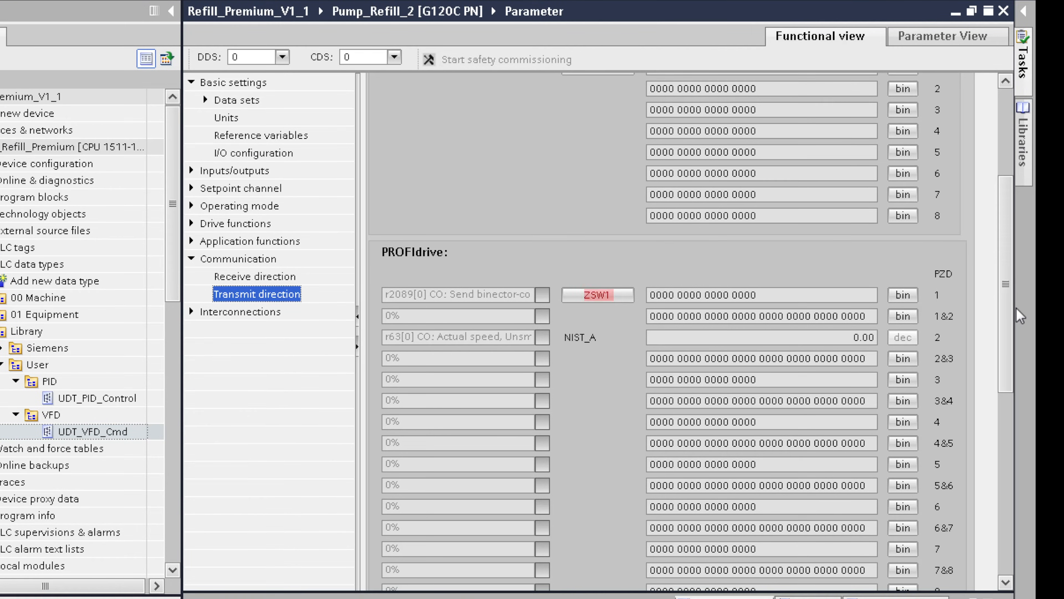
left_click(629, 299)
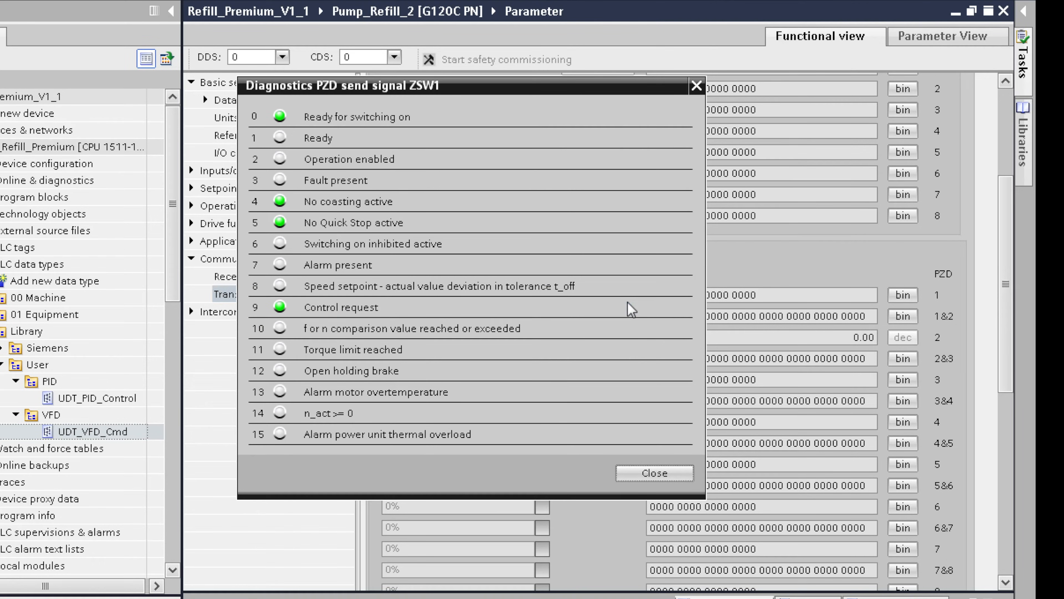
left_click(682, 473)
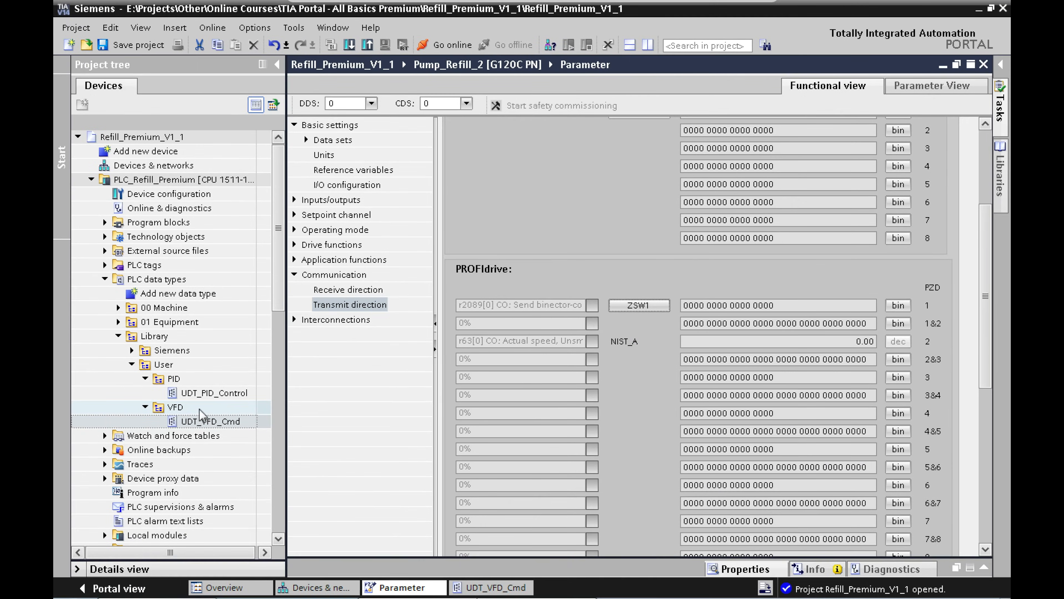
Add another PLC data type to the VFD group and name it UDT_VFD_Sts
right_click(200, 409)
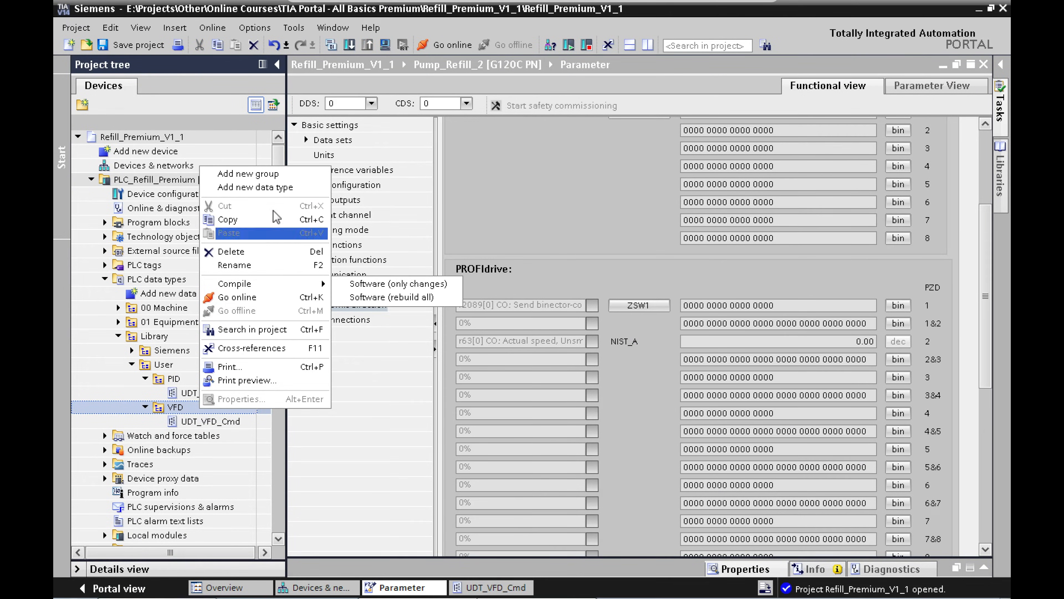
left_click(255, 187)
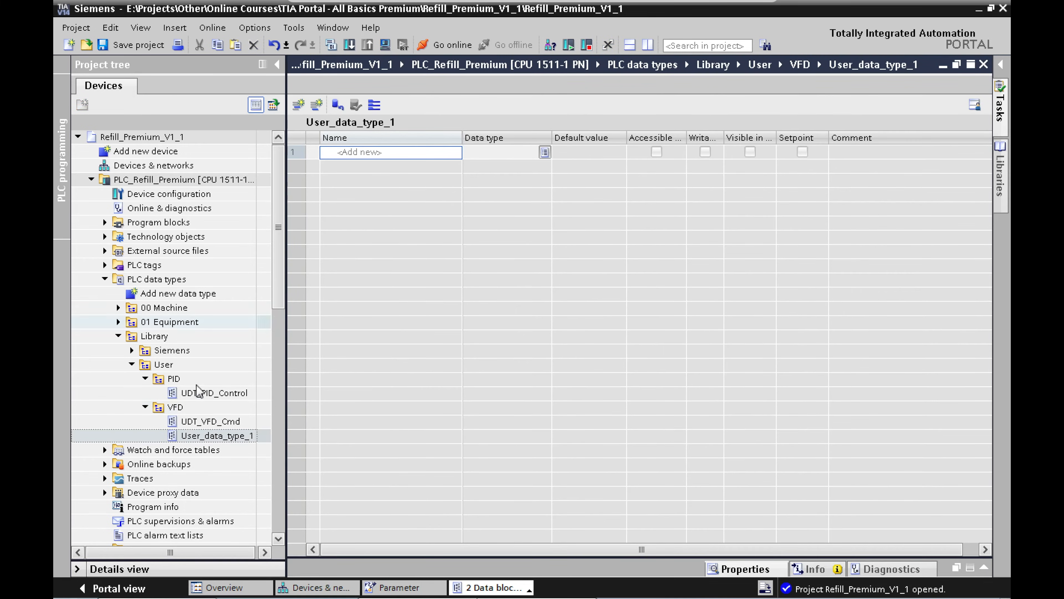
left_click(212, 437)
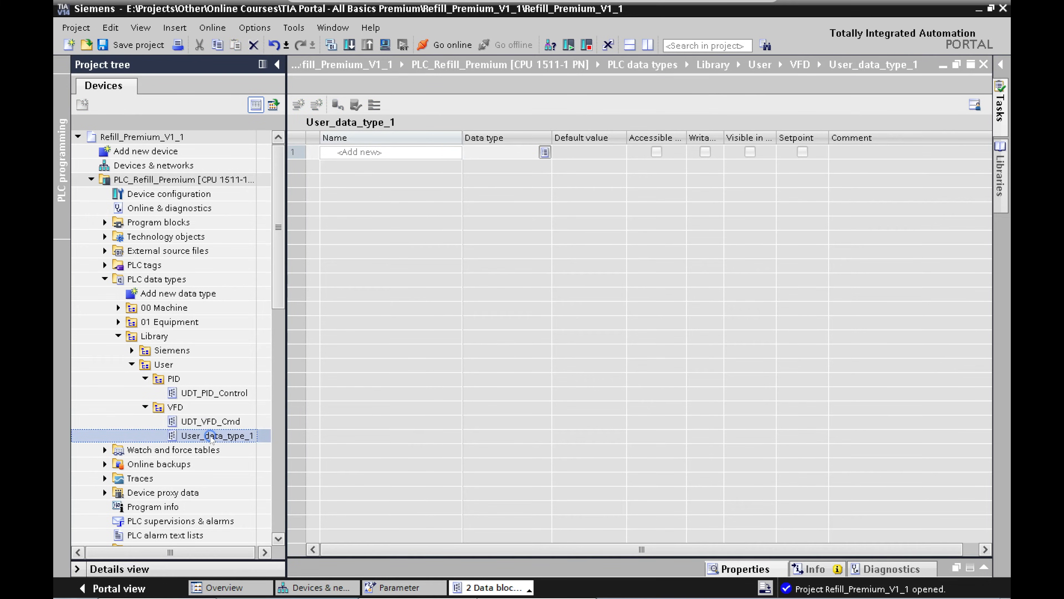
key("F2")
type("UDT_VFD_")
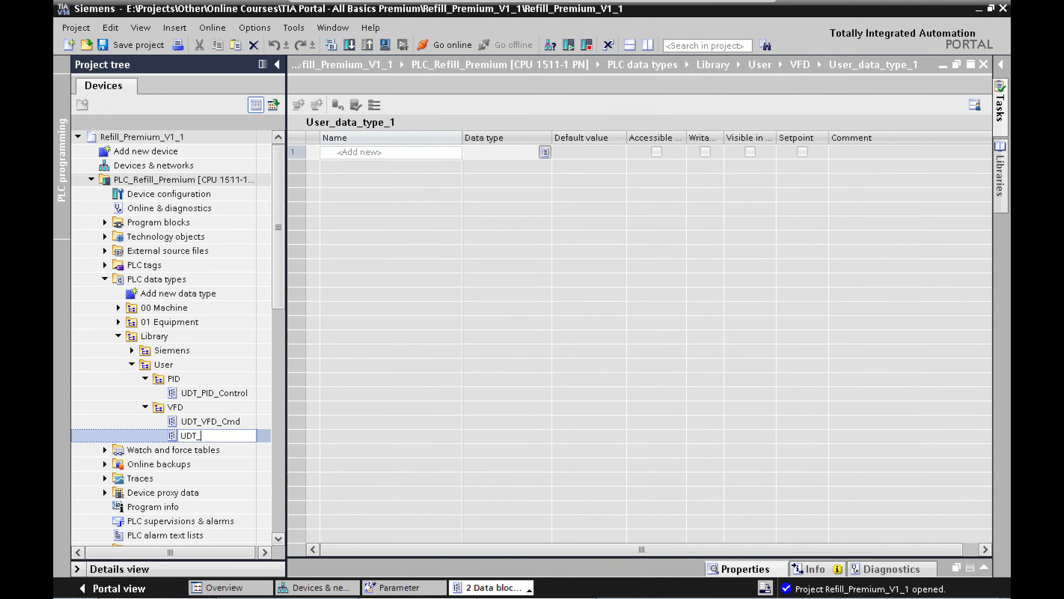
type("ST")
key("BackSpace")
type("ts")
key("Return")
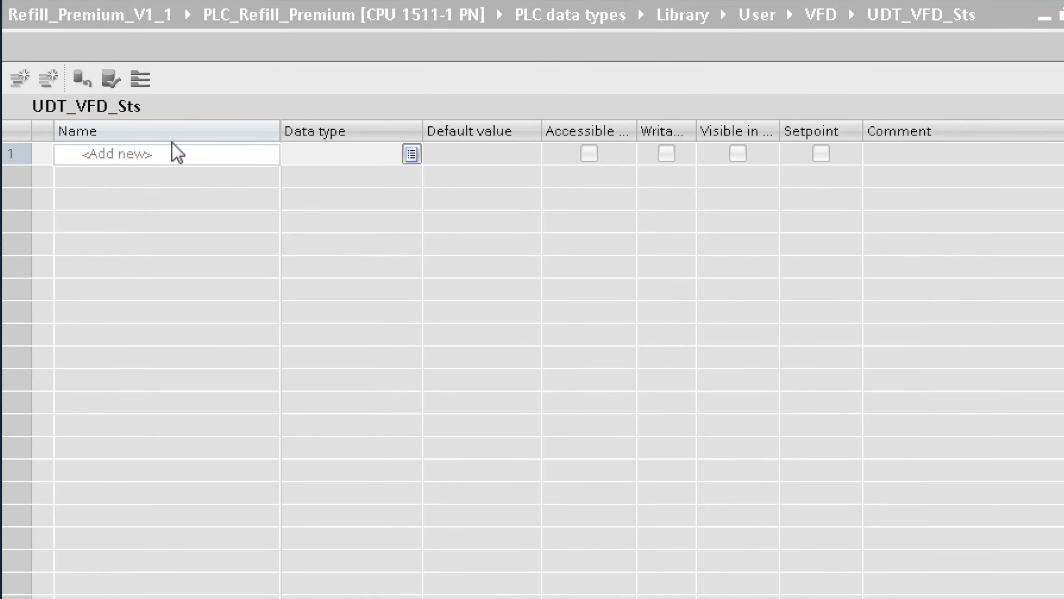
Add a Struct element named StatusWord as the first element of UDT_VFD_Sts
left_click(172, 156)
type("Stat")
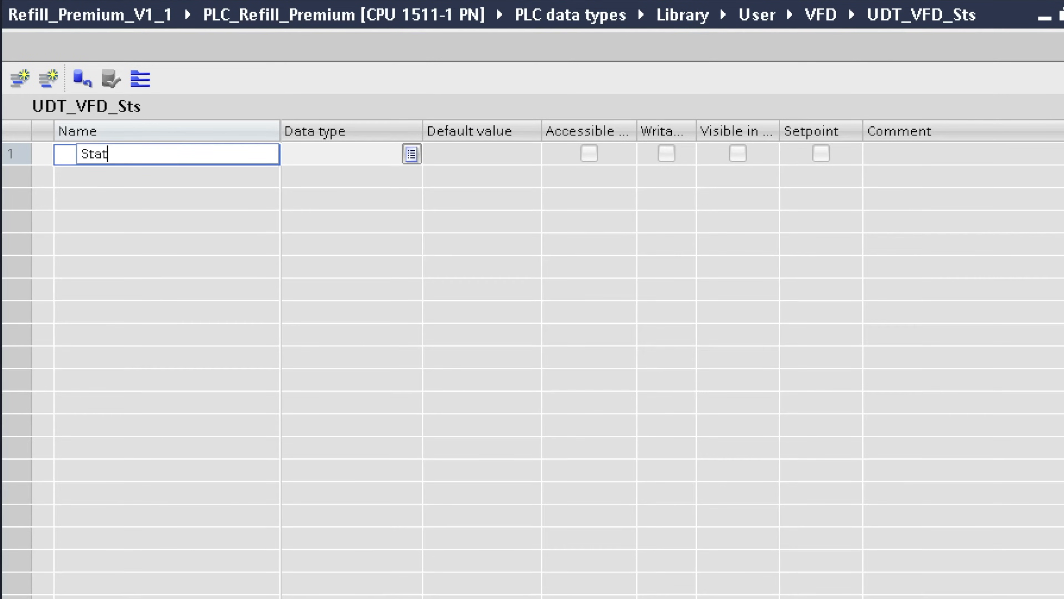
type("usWord")
key("Return")
type("struct")
key("Return")
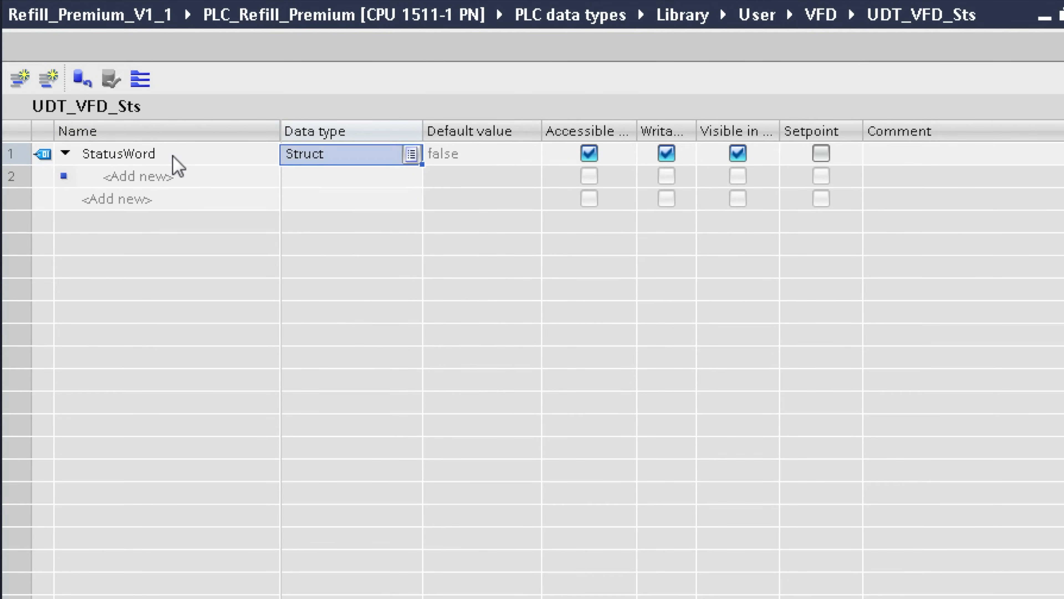
key("Return")
Add a Word element named wActual_Speed to UDT_VFD_Sts, at the same level as the StatusWord struct
left_click(130, 206)
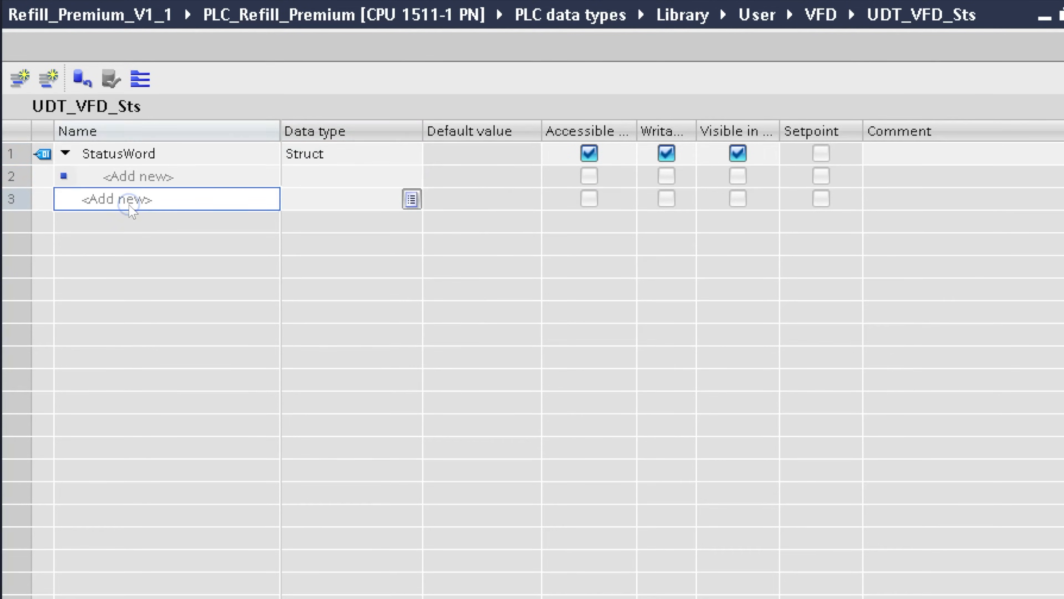
type("wActual_Speed")
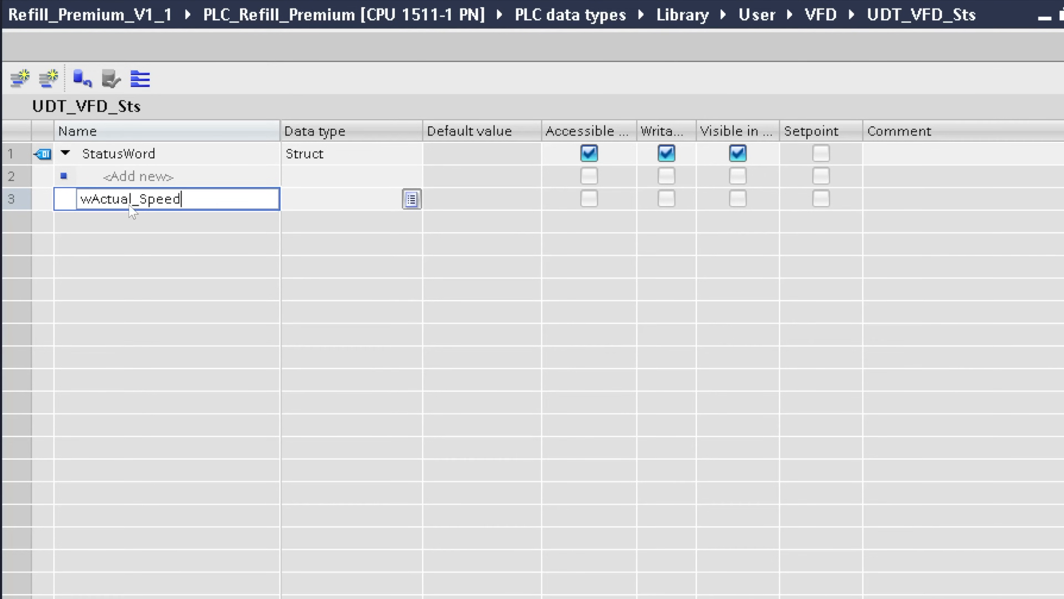
key("Return")
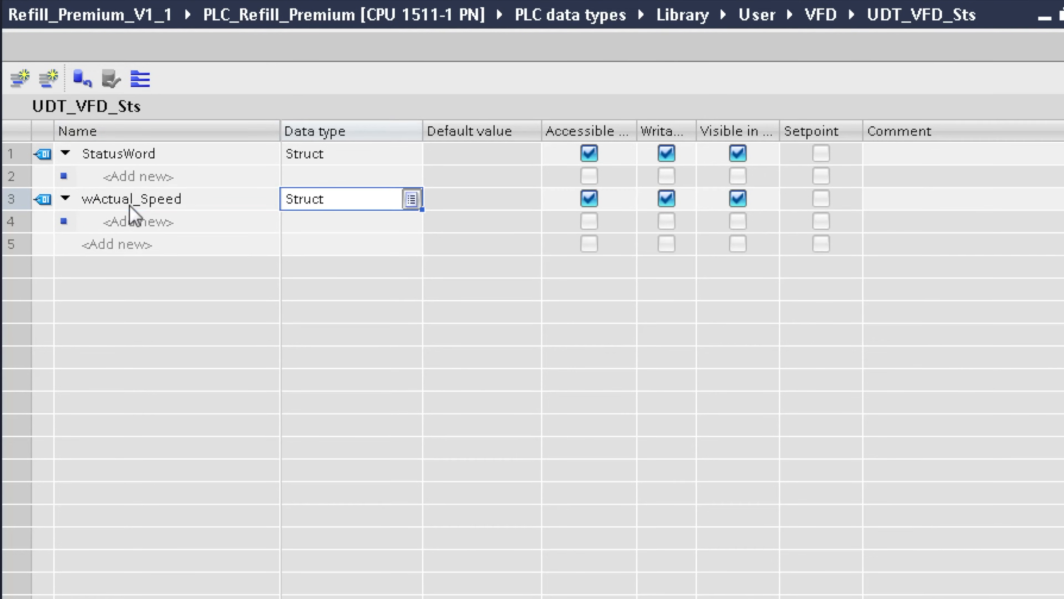
type("word")
key("Return")
key("Return")
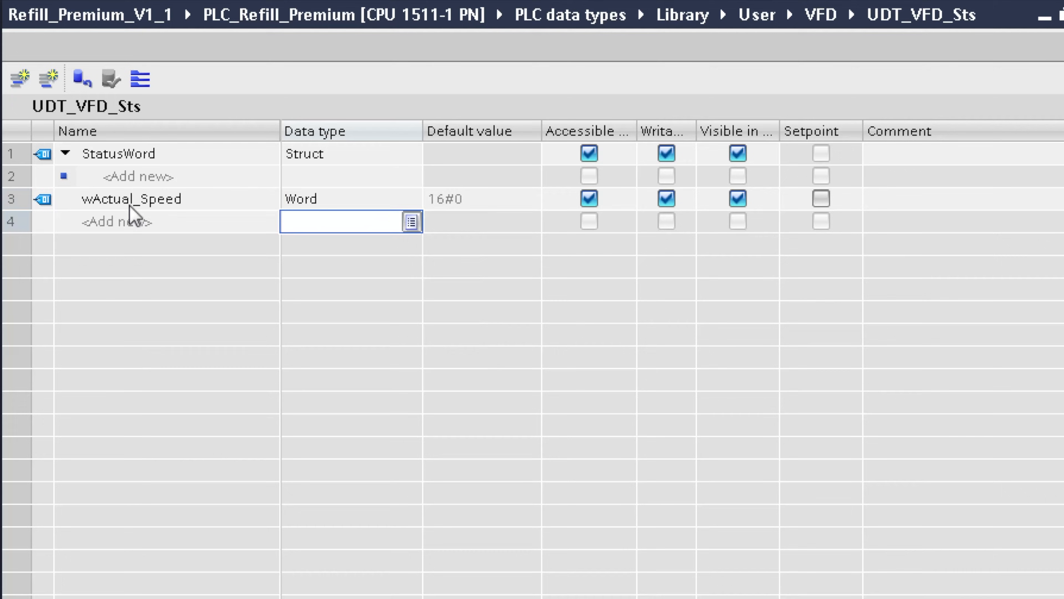
Add the Bool elements x0_Ready_for_Switching_On, x1_Ready, x2_Operation_Enabled and x3_Fault_Present inside the StatusWord struct
left_click(142, 175)
type("x0_Ready_for_Switching_On")
key("Return")
type("x1_Ready")
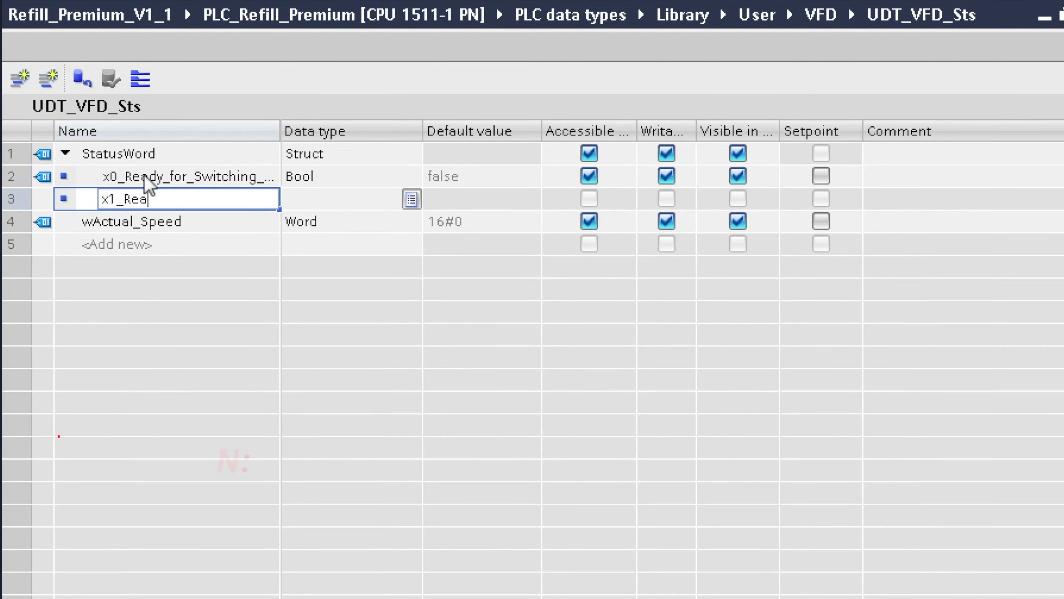
key("Return")
type("x2_Operation_Enabled")
key("Return")
type("x3_Fault_Present")
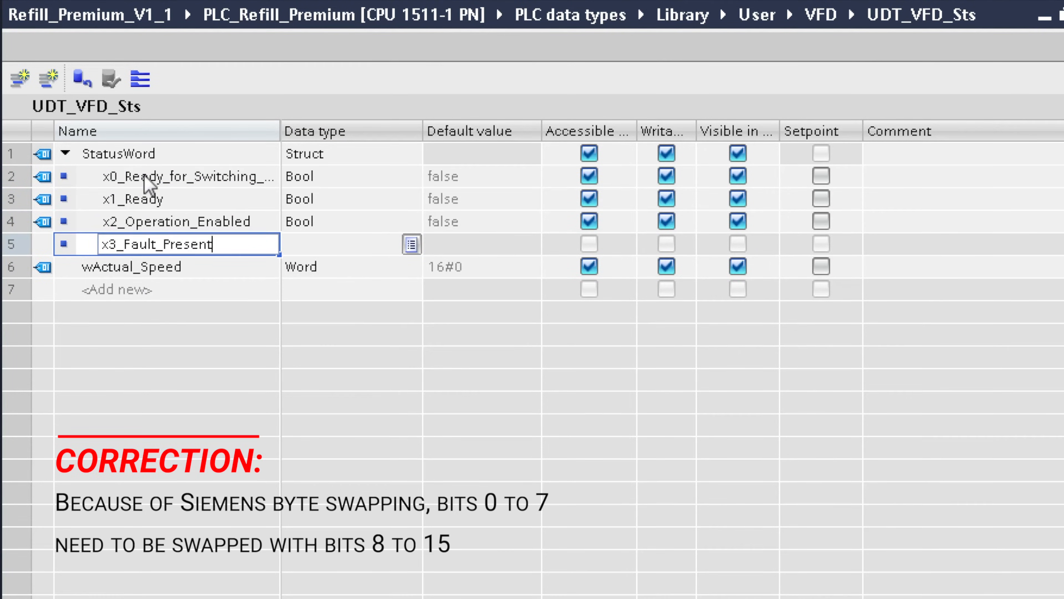
key("Return")
Continue StatusWord with the Bool elements x4_No_Coasting_Active, x5_No_Quick_Stop_Active, x6_Switching_On_Inhibited and x7_Alarm_Present
type("x4_No_Coasting_Active")
key("Return")
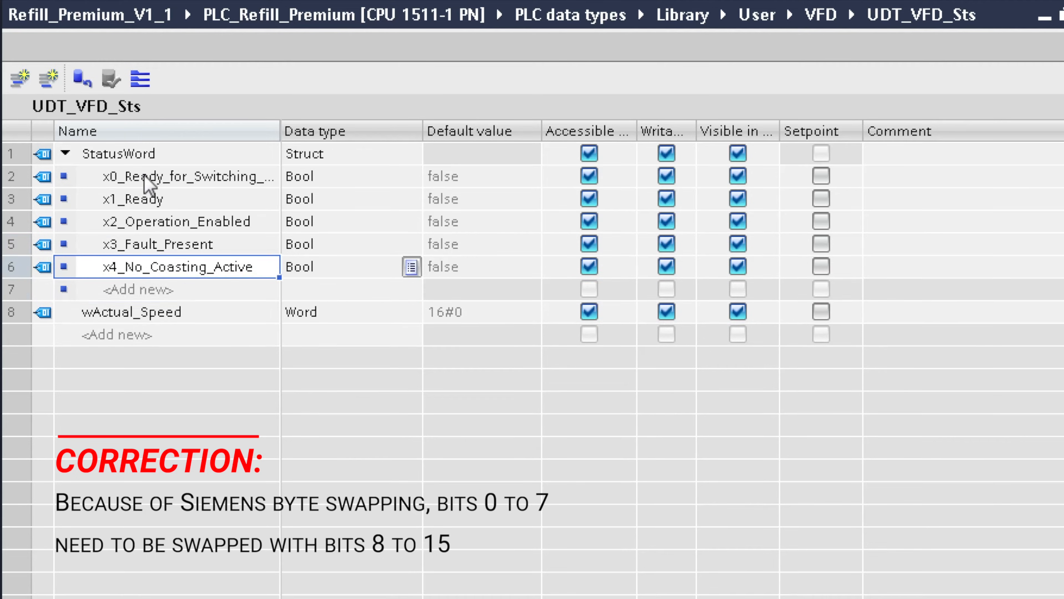
type("x5_No_Quick_Stop_Active")
key("Return")
type("x6_Switching_On_Inhibited")
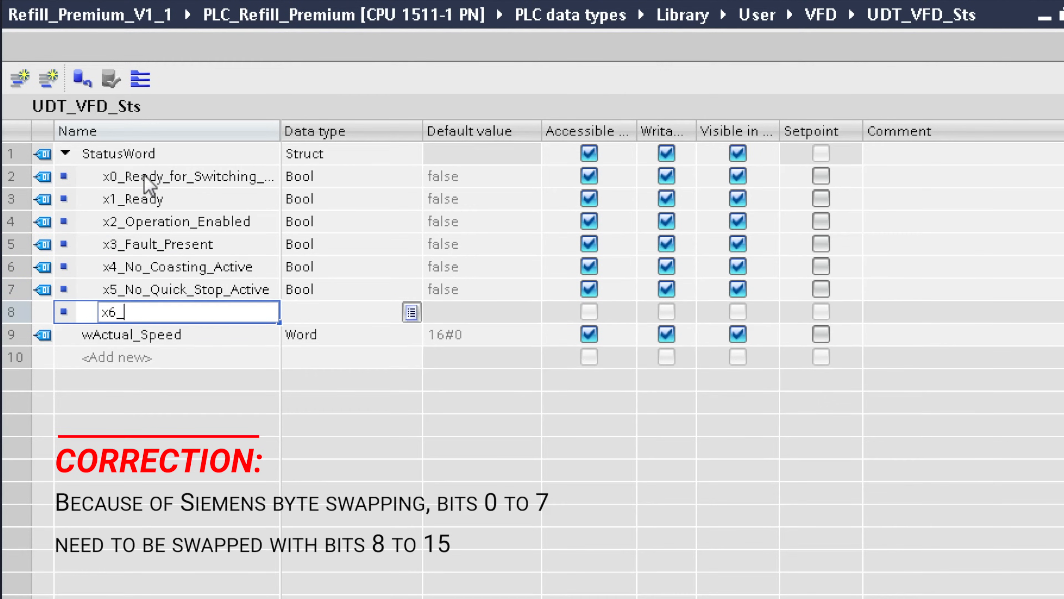
key("Return")
type("x7_Alarm_Present")
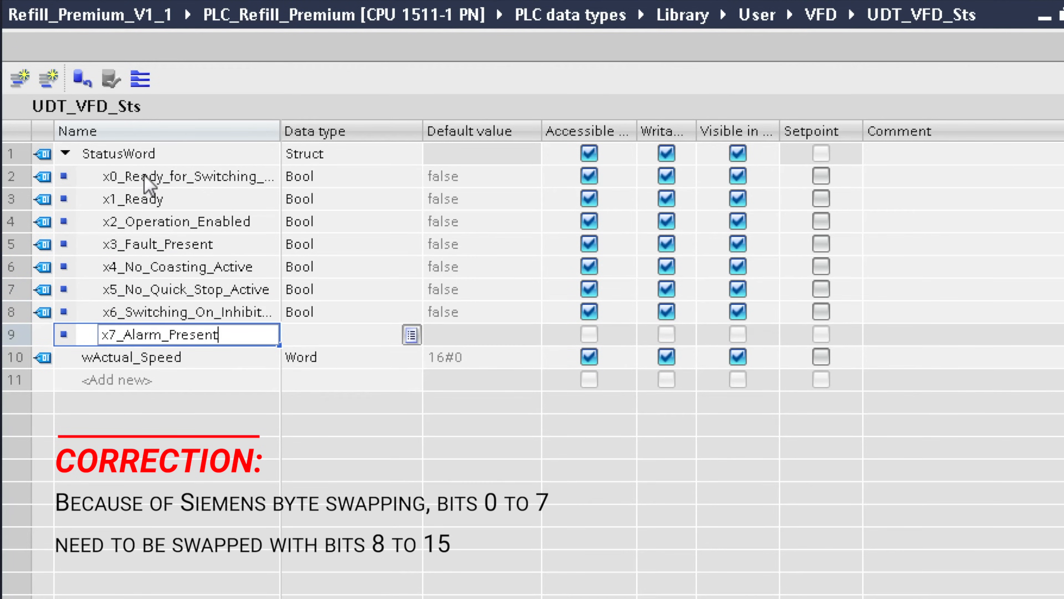
key("Return")
Add the Bool elements x8_Setpoint_Reached, x9_Control_Request and x10_Comparison_f_n_Reached_or_Exceeded to StatusWord
type("x8_Setpoint_Reached")
key("Return")
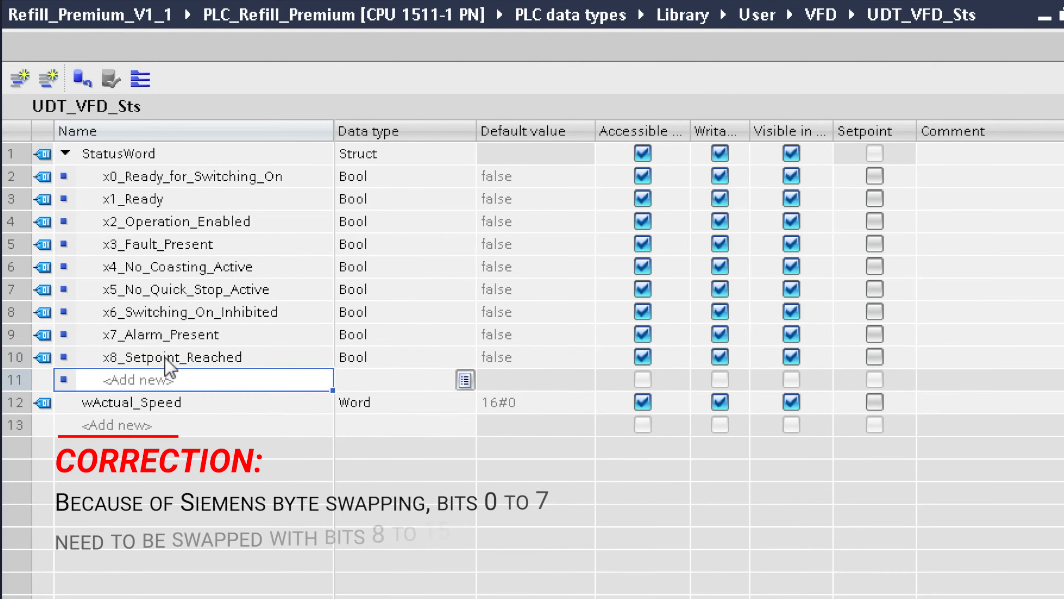
type("x9_Control_Request")
key("Return")
left_click(216, 379)
key("Return")
type("x10")
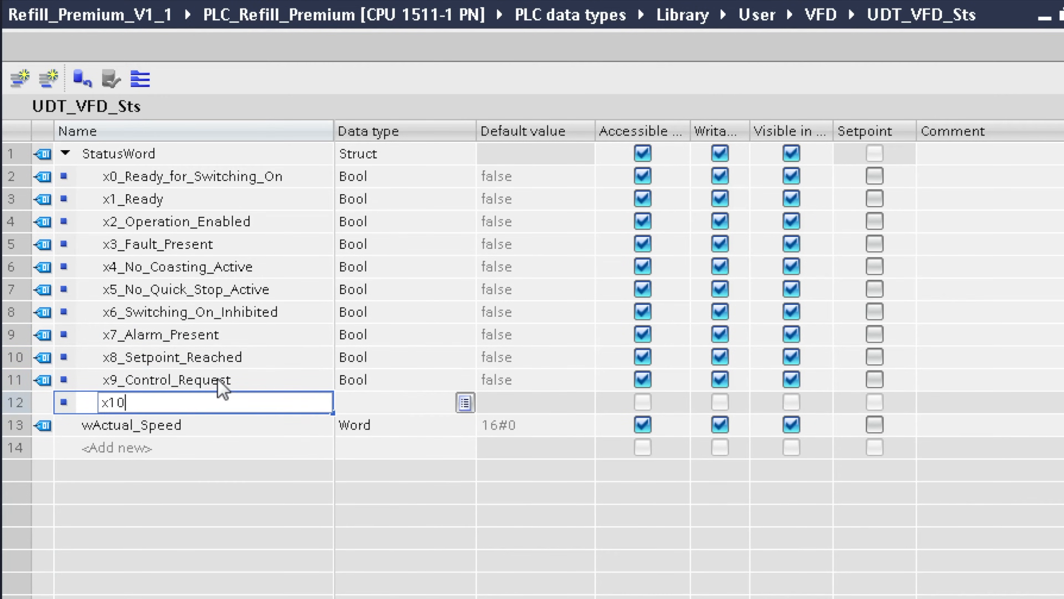
type("_Comparison_f_n_Reached_or_Exceeded")
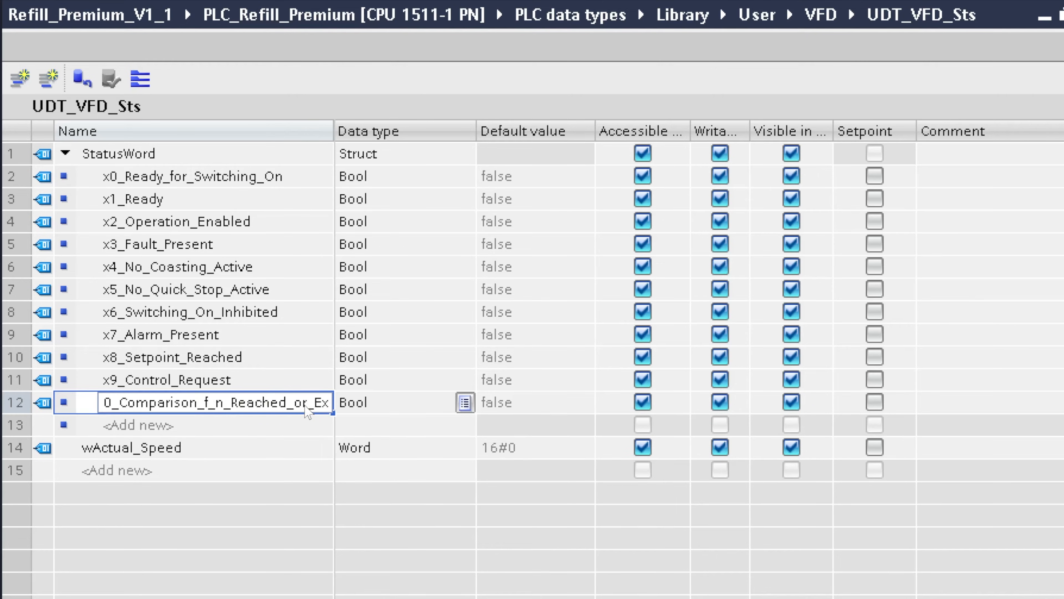
key("Return")
Add the Bool elements x11_Torque_Limit_Reached, x12_Open_Holding_Brake and x13_Alarm_Motor_Overtemperature to StatusWord
type("x11_Torque_Limit_Reached")
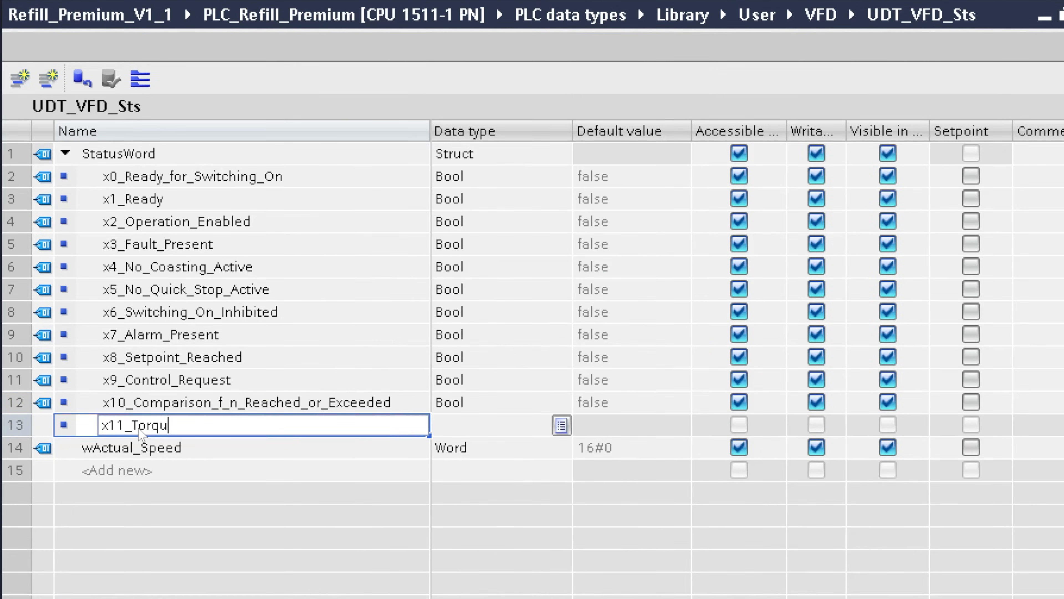
key("Return")
type("x12_Open_Holding_Brake")
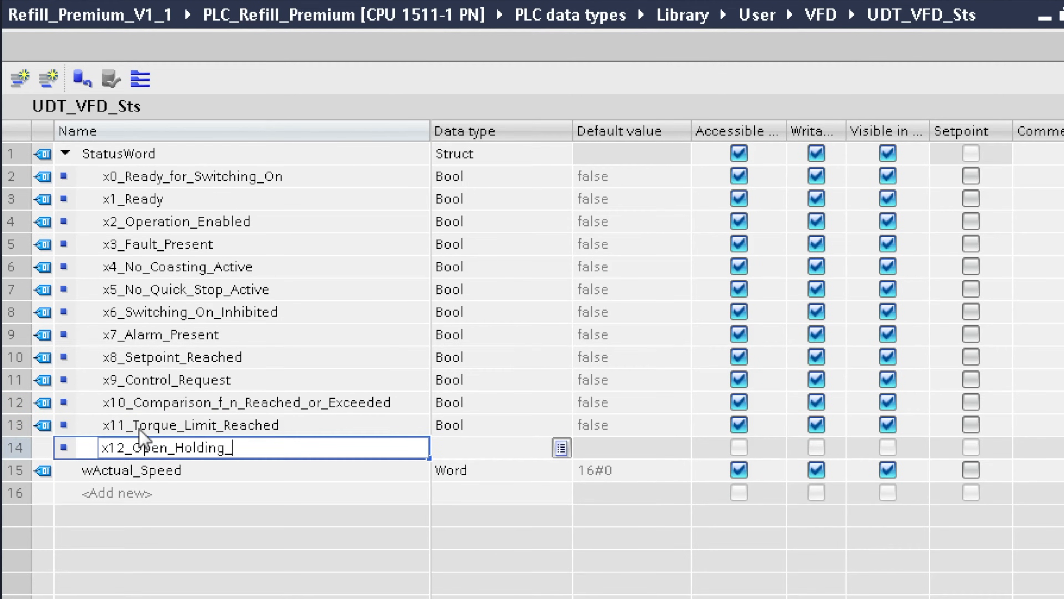
key("Return")
type("x13_Alarm_Motor_Overtemperature")
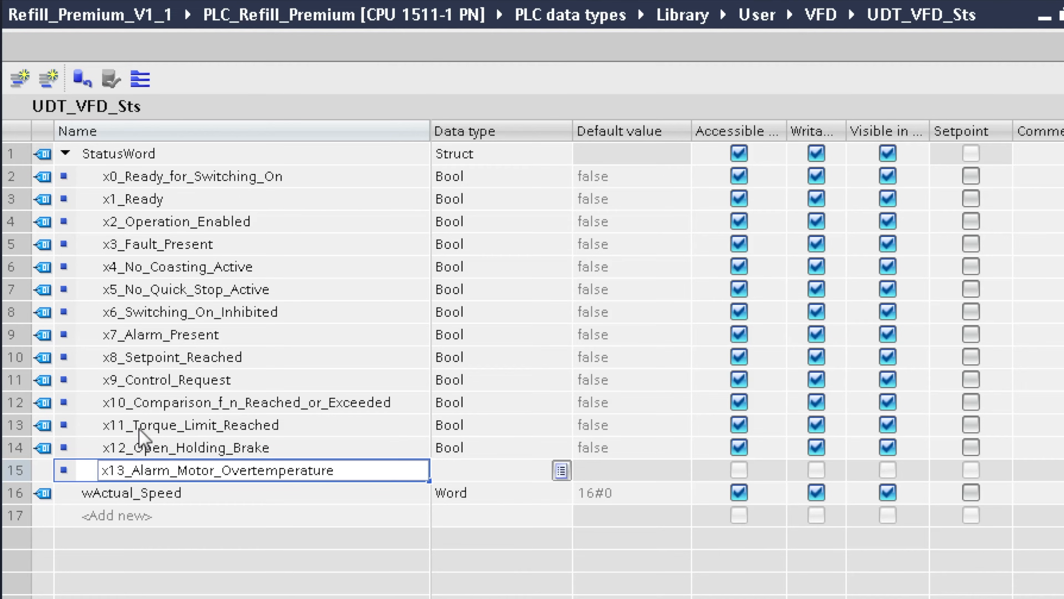
key("Return")
Complete StatusWord with the last two Bool elements, x14_Running and x15_Alarm_Power_Unit_Thermal_Overload
type("x14_Running")
key("Return")
type("x15_Alarm_Power")
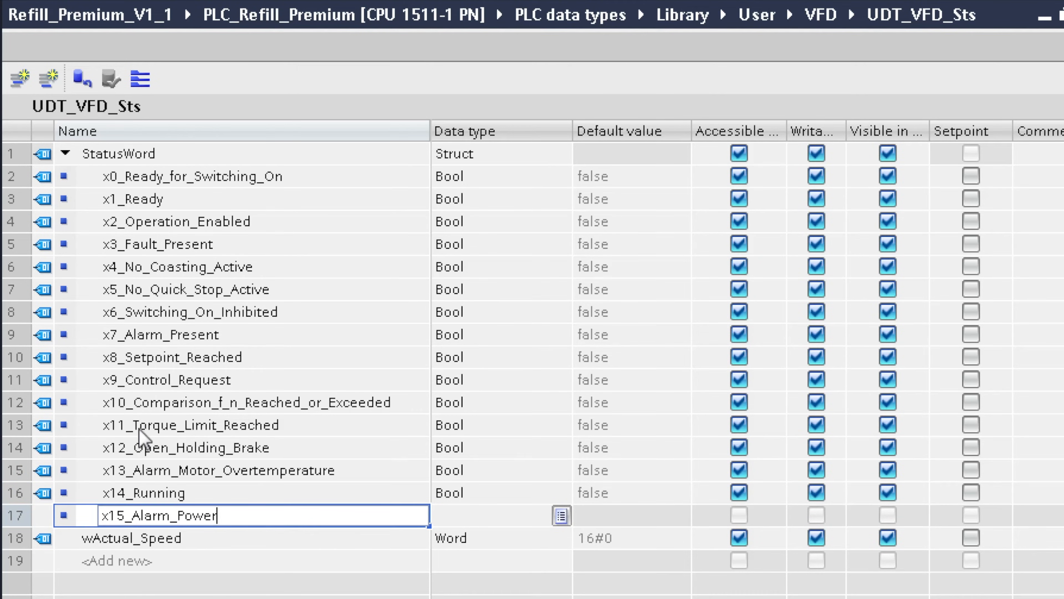
type("_Unit_Thermal_Overload")
key("Return")
left_click(12, 539)
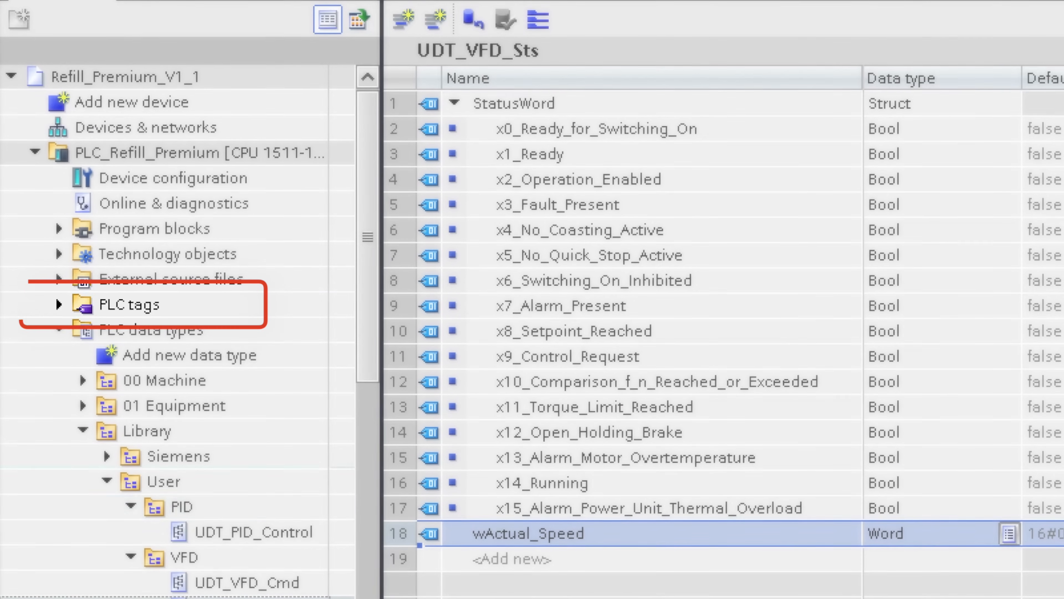
Add a new tag table to the 01 Equipment group of the PLC tags and name it VFD Equipment
left_click(64, 305)
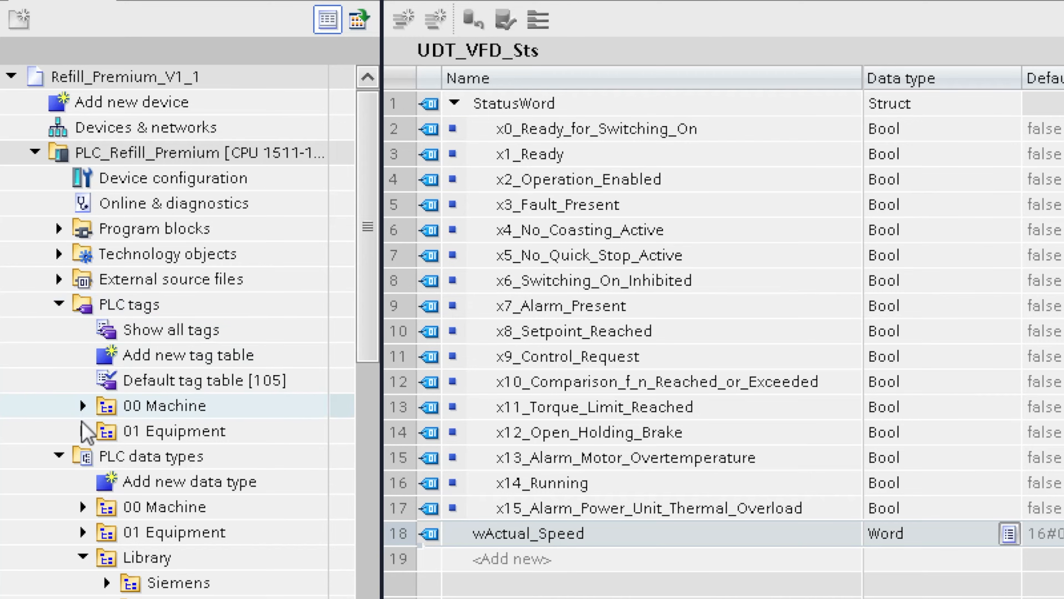
left_click(83, 430)
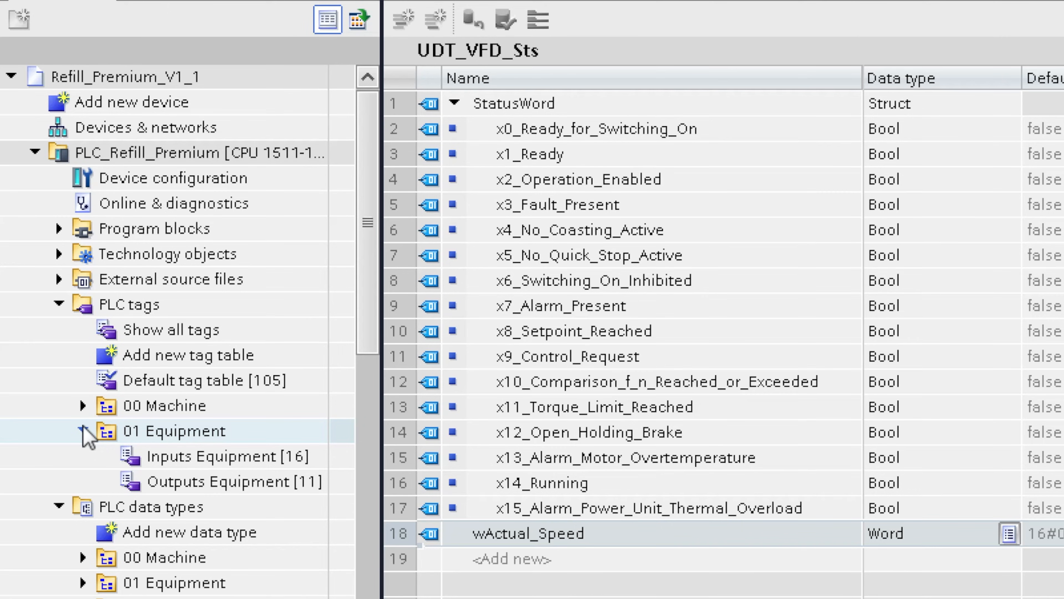
right_click(135, 434)
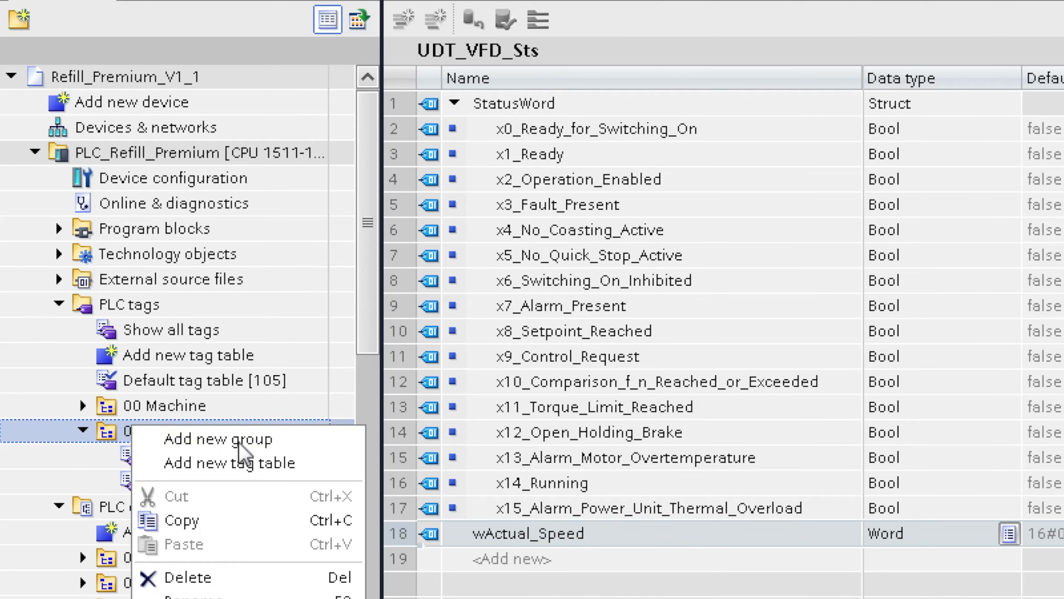
left_click(267, 475)
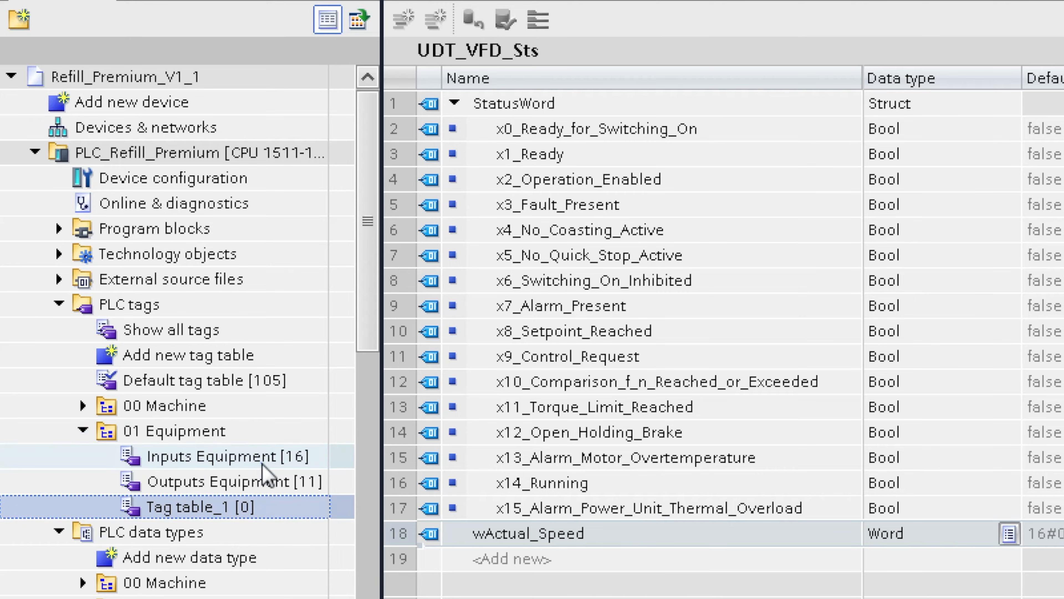
left_click(229, 510)
type("VF")
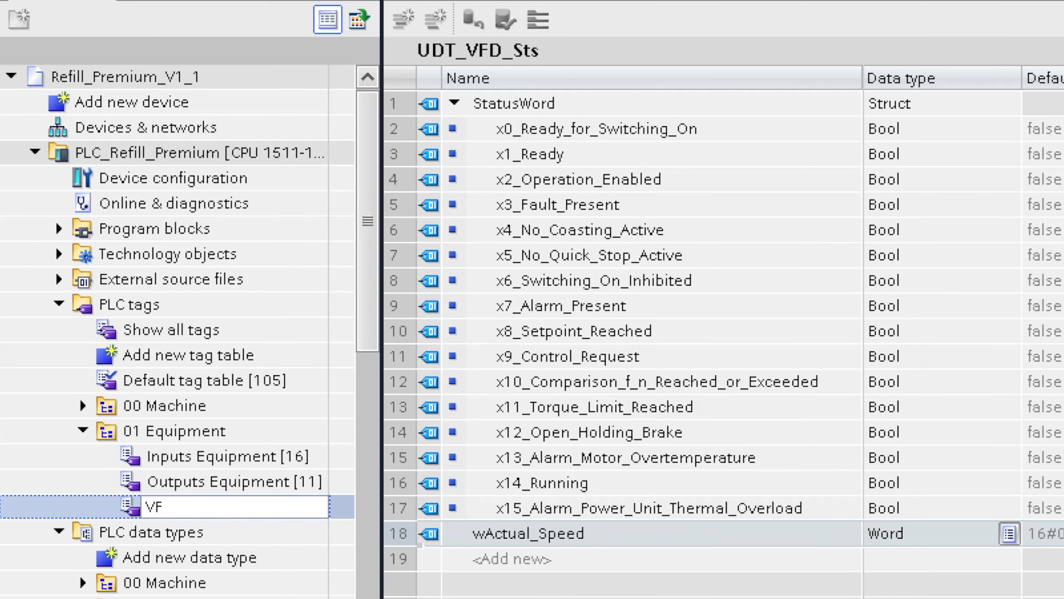
type("D Equipment")
key("Return")
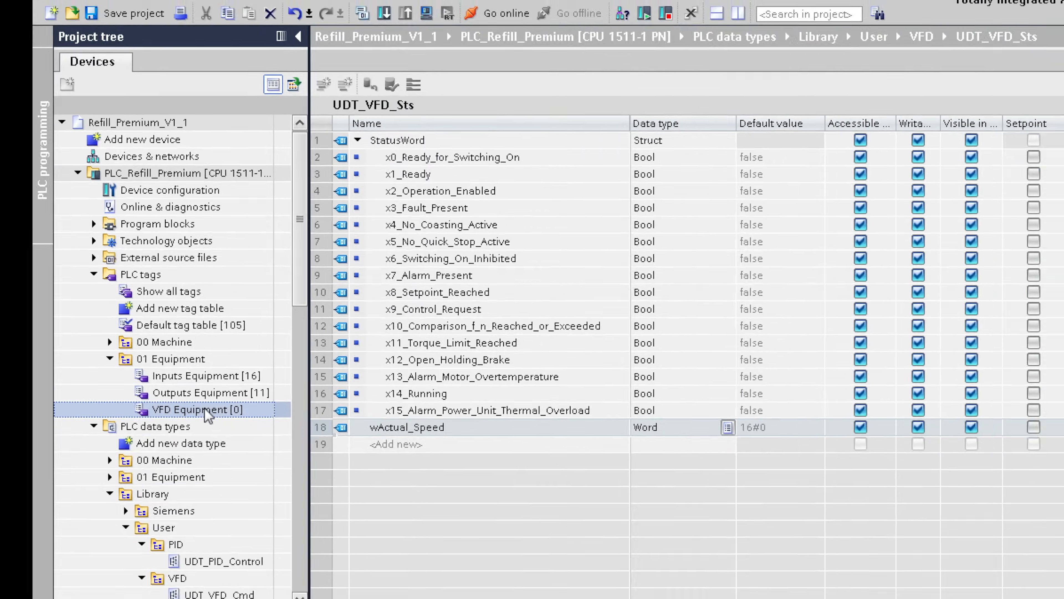
Open the VFD Equipment tag table and add the tag i_stRefill_Pump_VFD_Sts_P1 with data type UDT_VFD_Sts
double_click(205, 410)
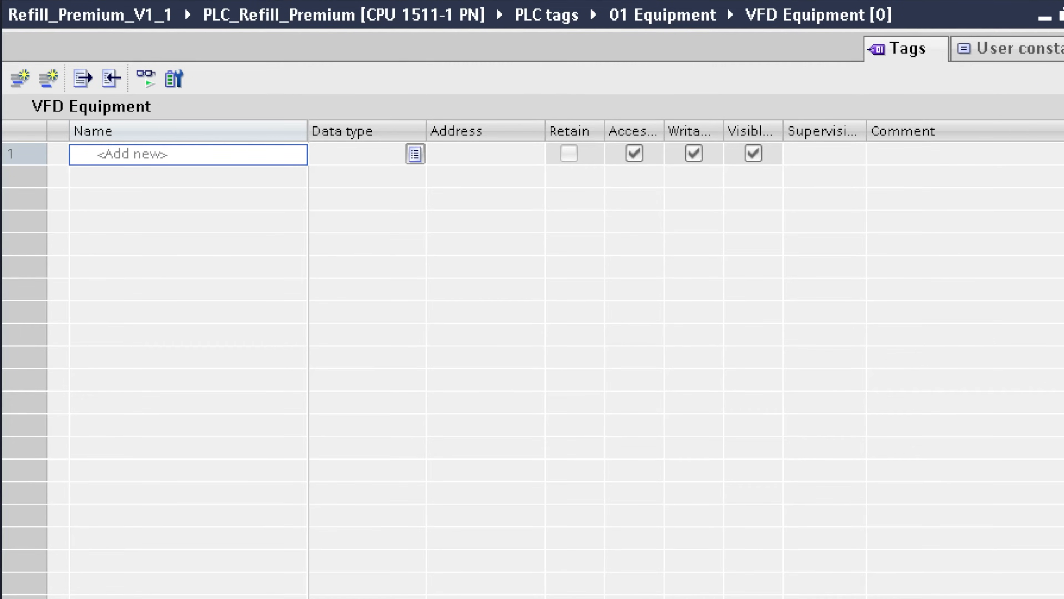
type("i_stR")
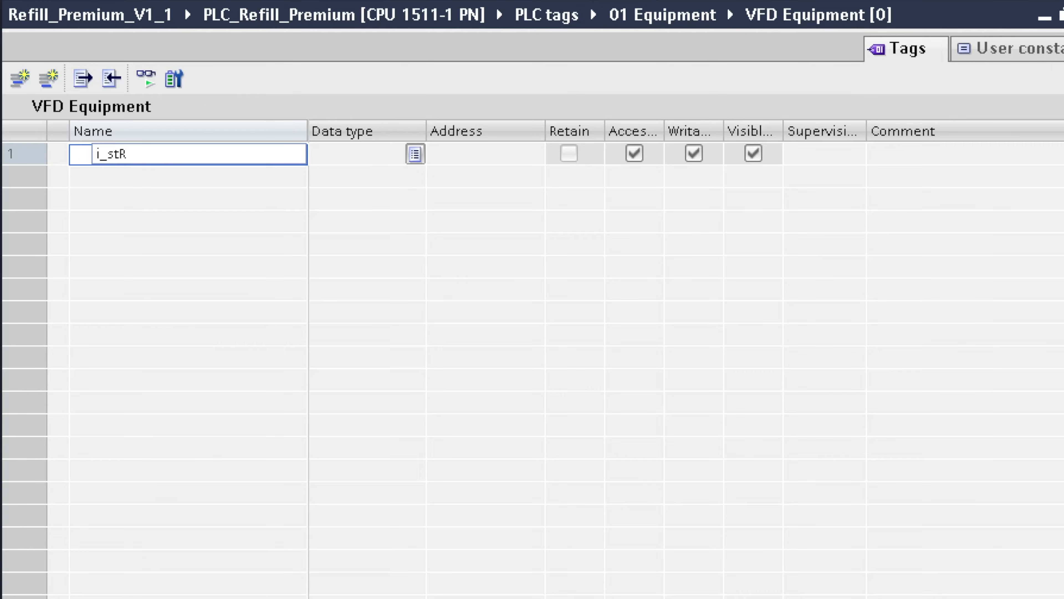
type("efill_Pump_VFD")
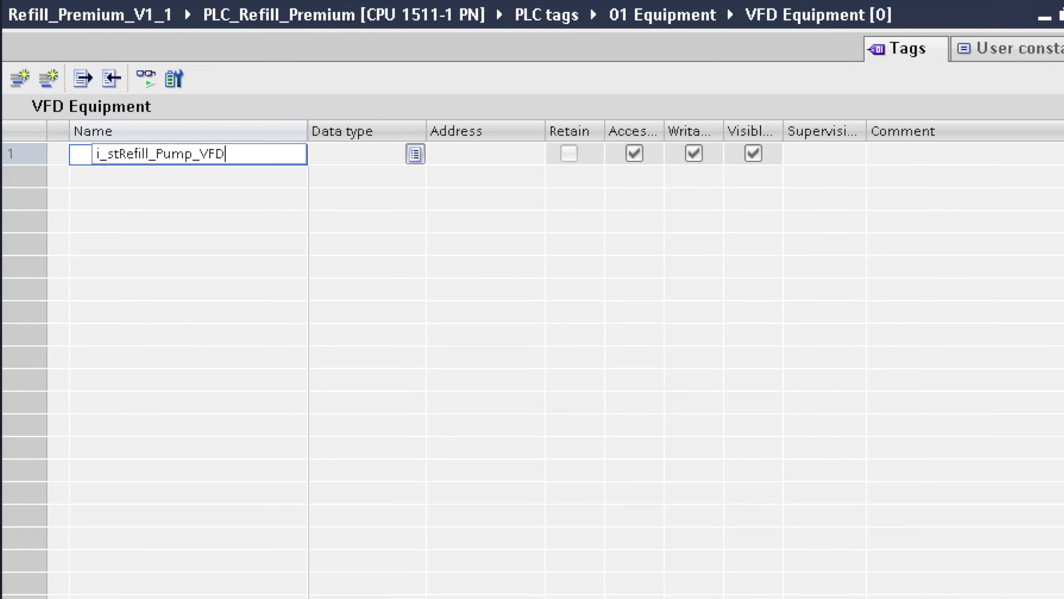
type("_Sts_P1")
key("Return")
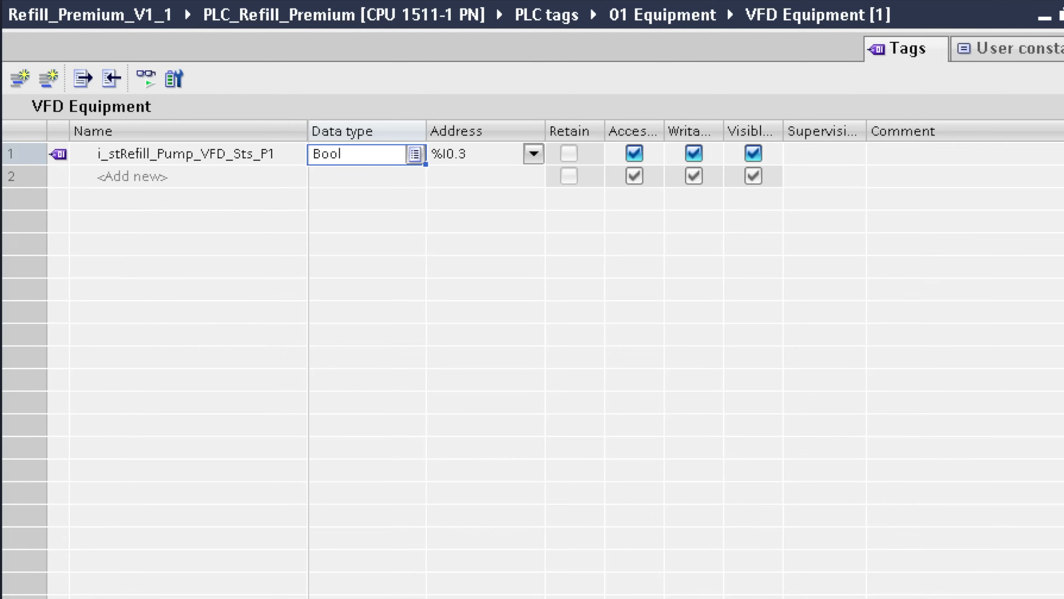
type("udt_vf")
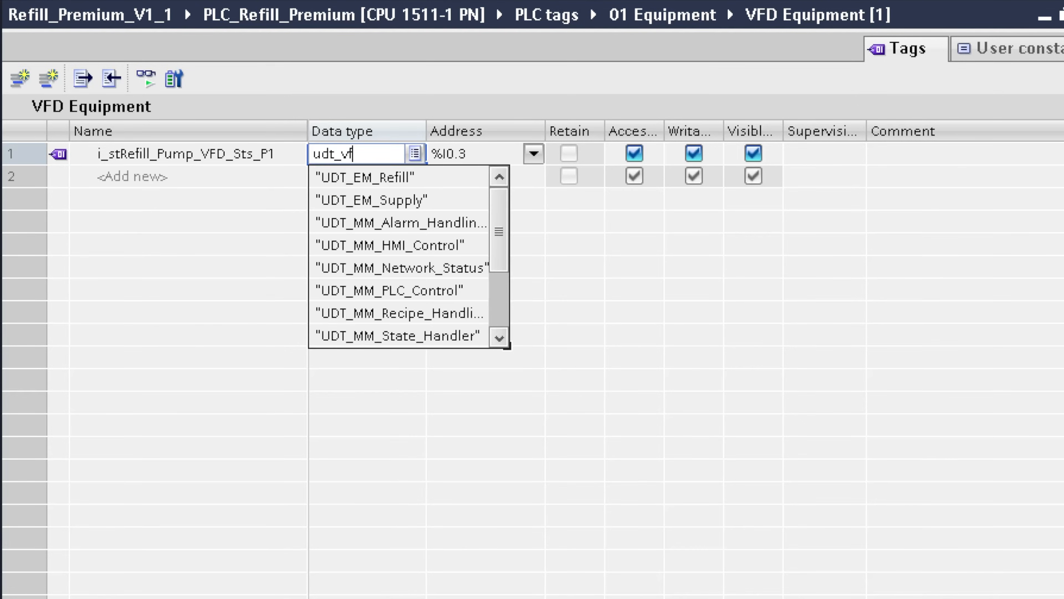
type("d_sts")
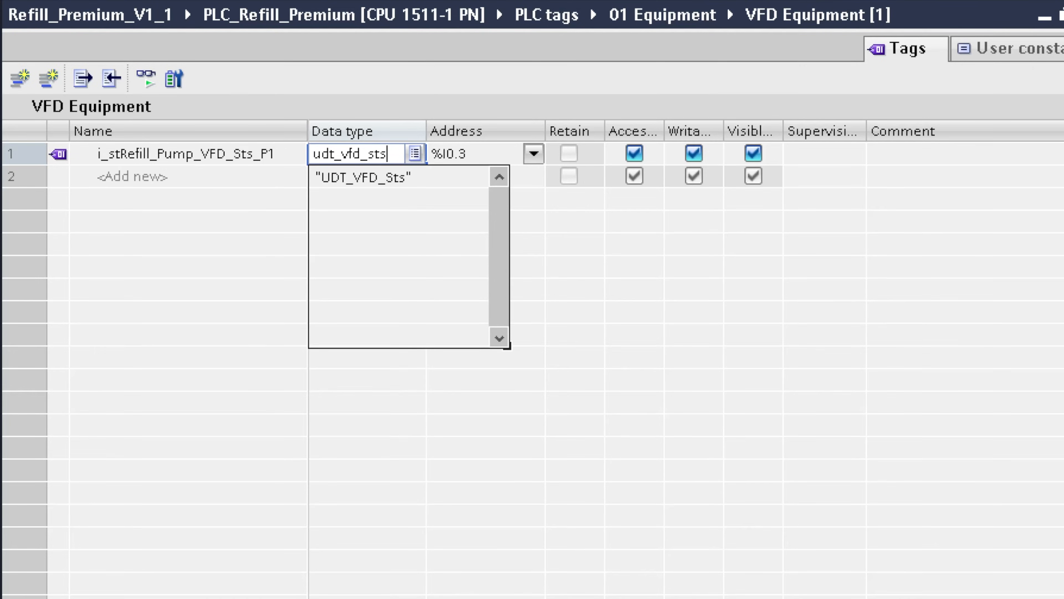
key("Return")
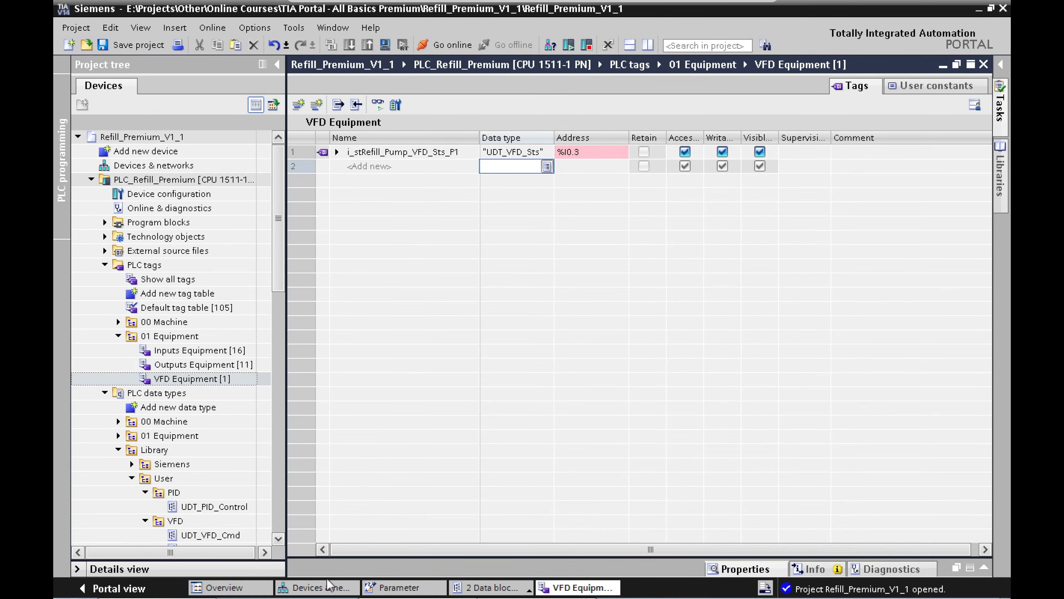
Check the partner data areas in Pump_Refill_1's telegram configuration in the network view, and return to the VFD Equipment tag table
left_click(331, 587)
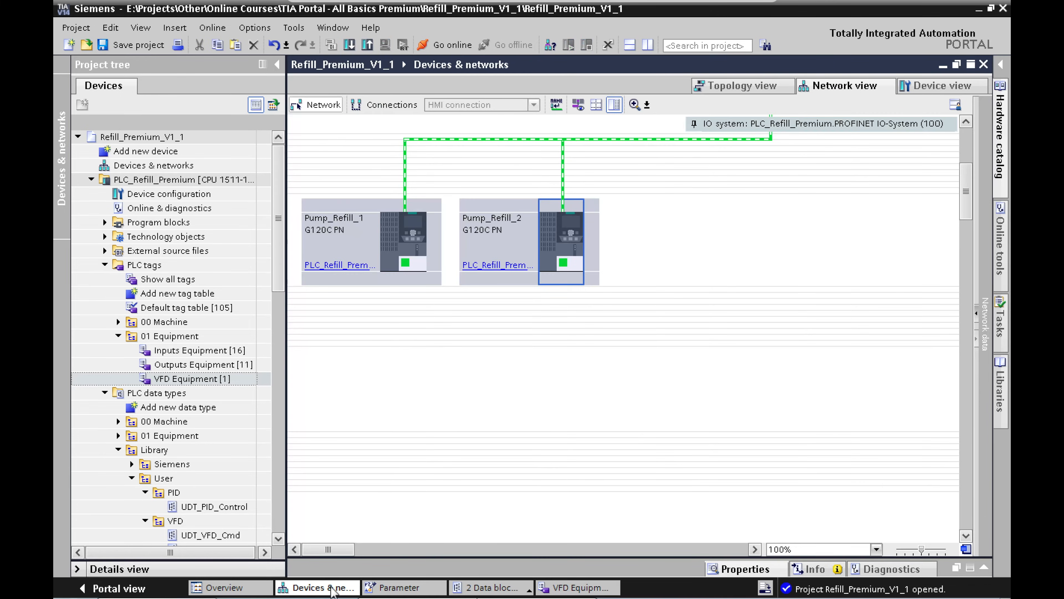
left_click(403, 239)
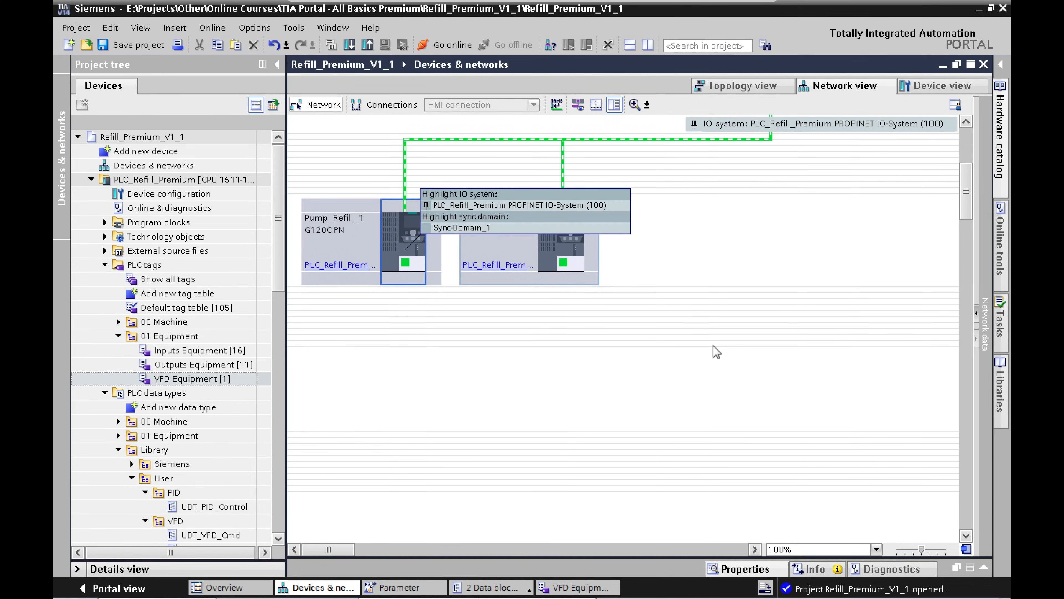
left_click(985, 568)
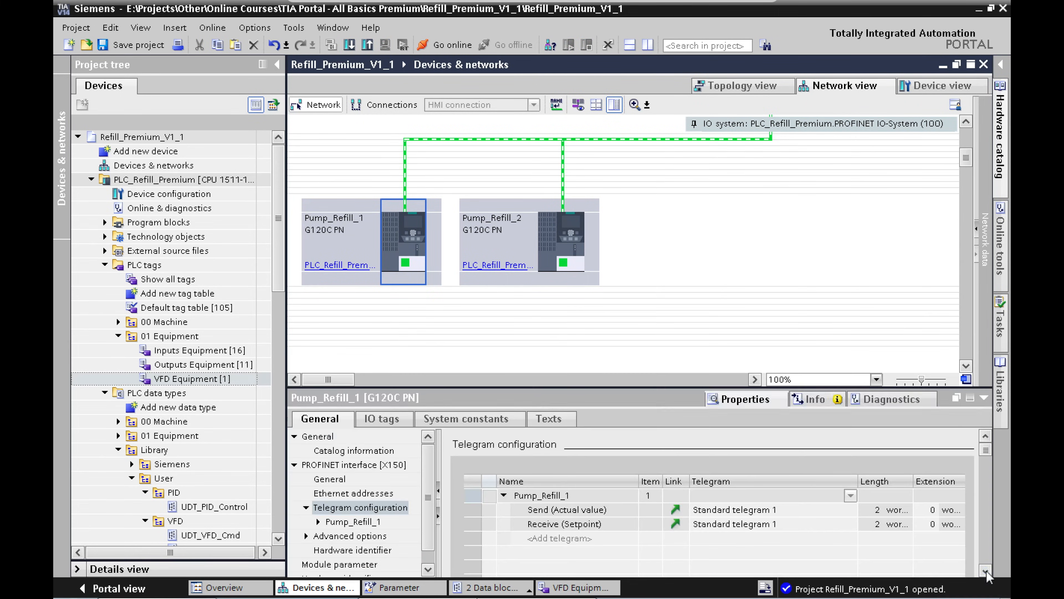
left_click(839, 492)
left_click(872, 494)
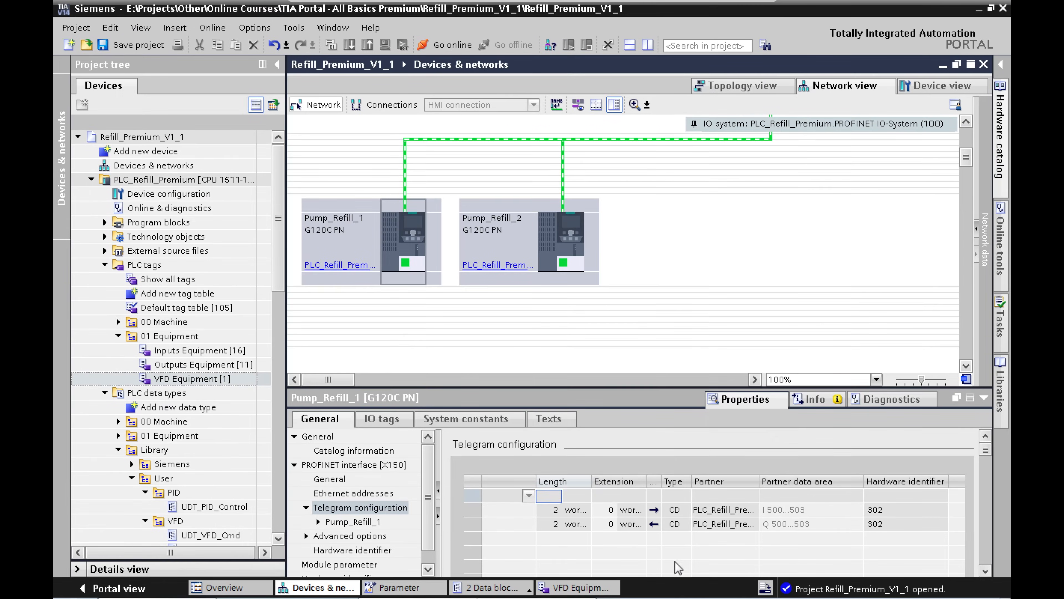
left_click(561, 588)
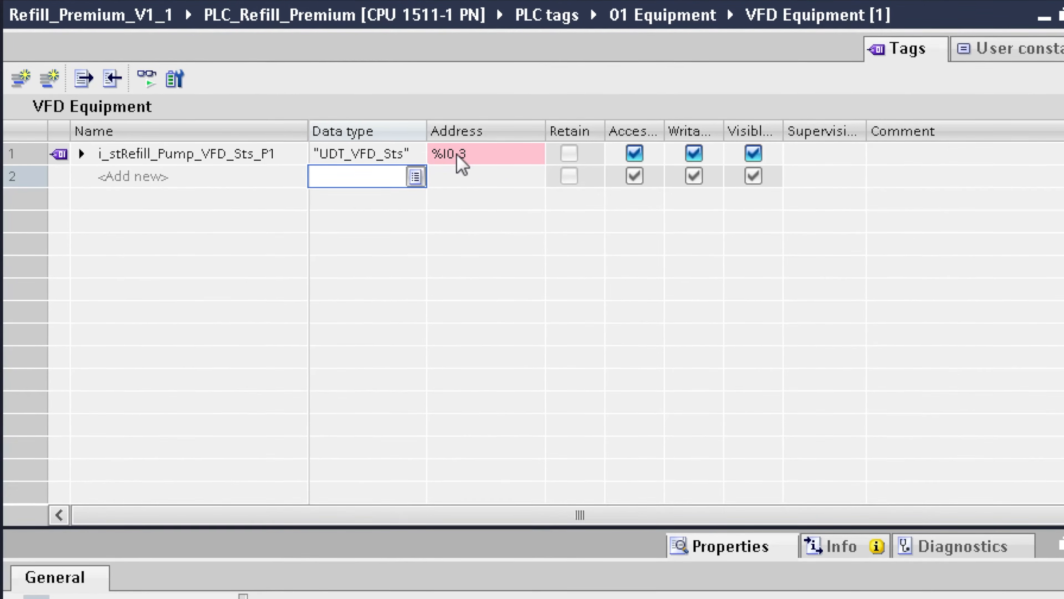
Set the address of the tag i_stRefill_Pump_VFD_Sts_P1 to %I500.0
left_click(455, 154)
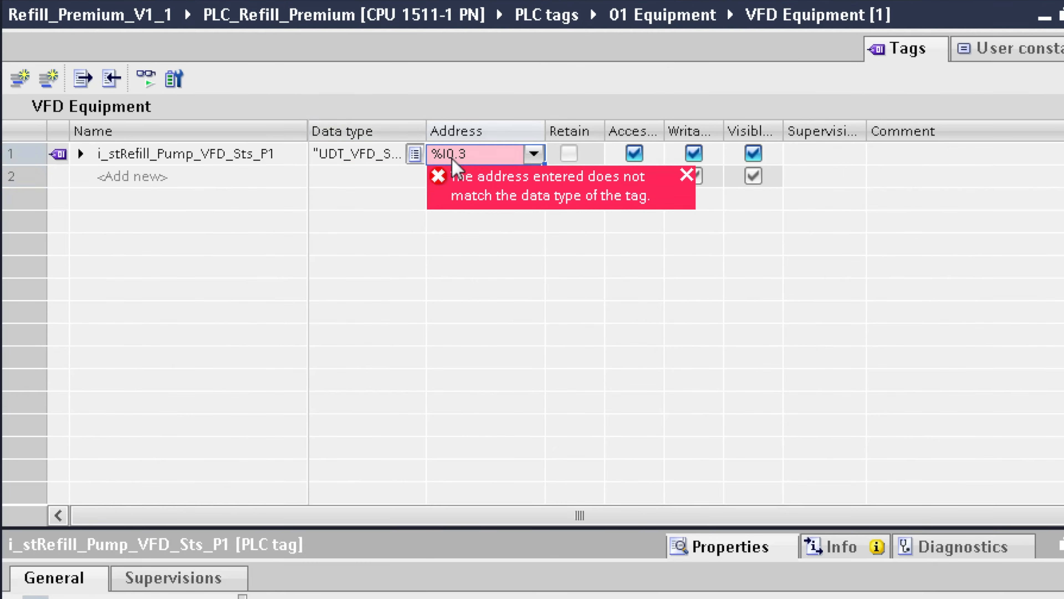
left_click(452, 156)
key("BackSpace")
key("BackSpace")
key("Delete")
key("BackSpace")
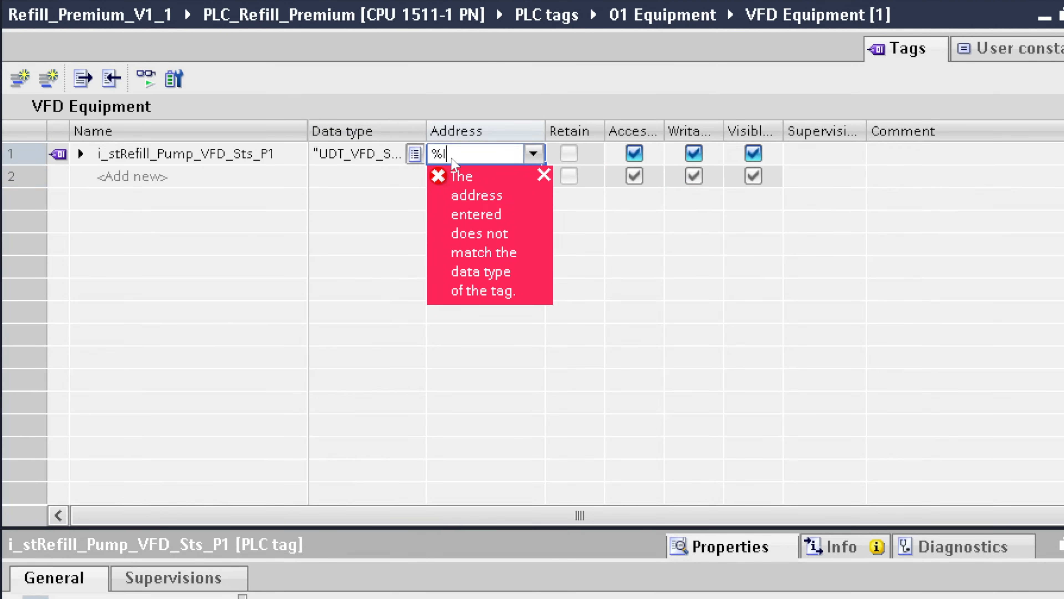
type("i500.0")
key("Return")
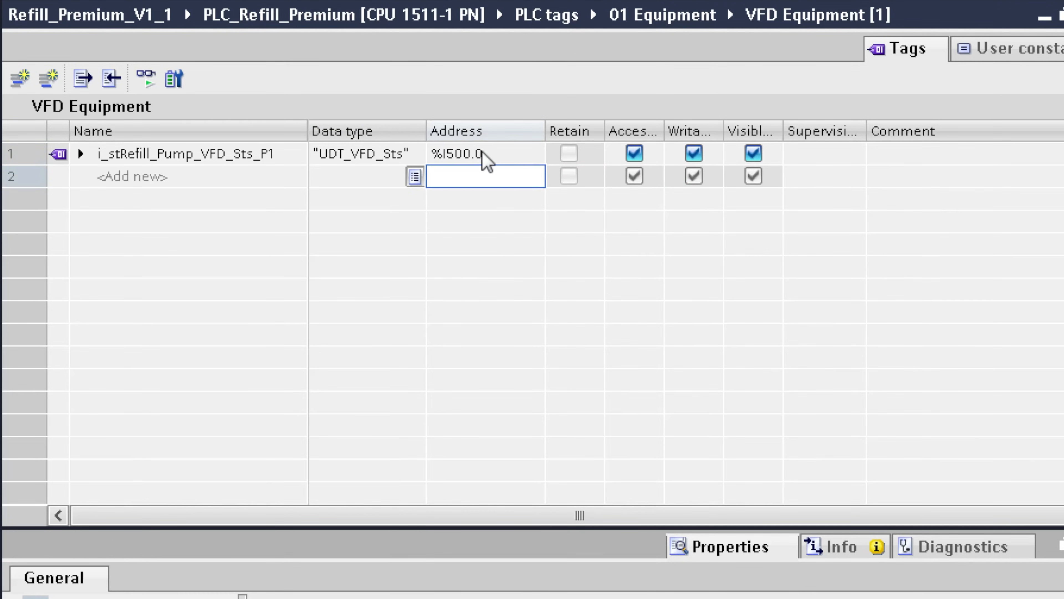
Add a second tag named q_stRefill_Pump_VFD_Sts_P1, reusing the first tag's name with the prefix changed to q
double_click(285, 162)
key("ctrl+c")
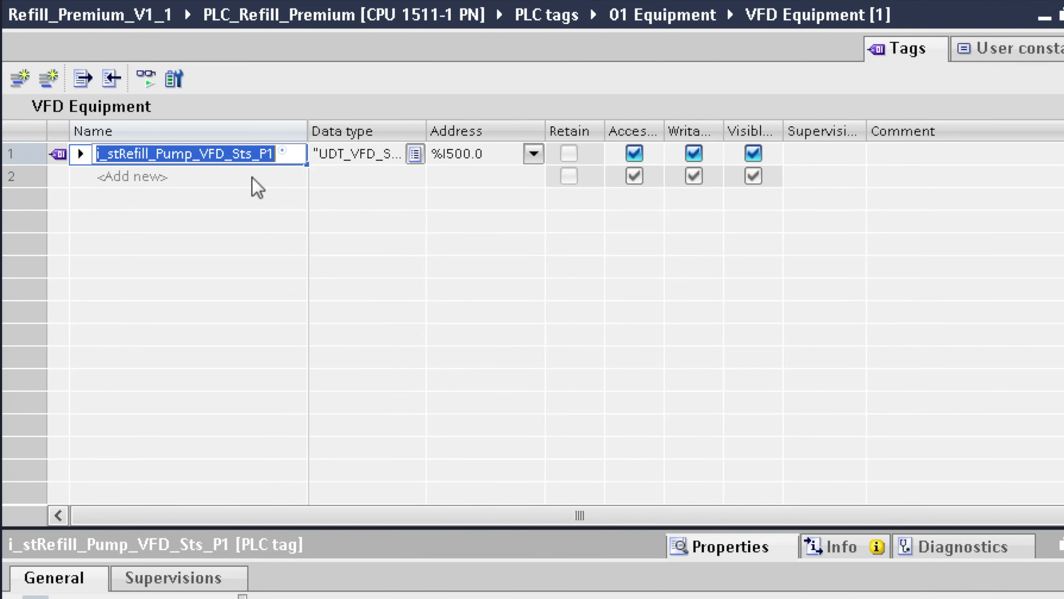
left_click(249, 181)
key("ctrl+v")
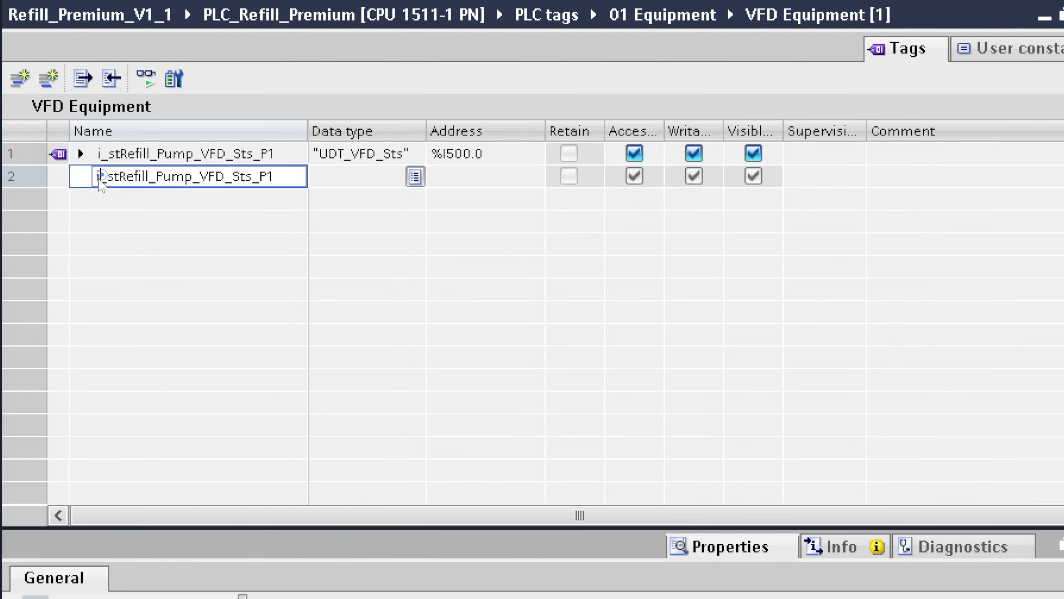
left_click(101, 176)
key("BackSpace")
type("q")
key("Return")
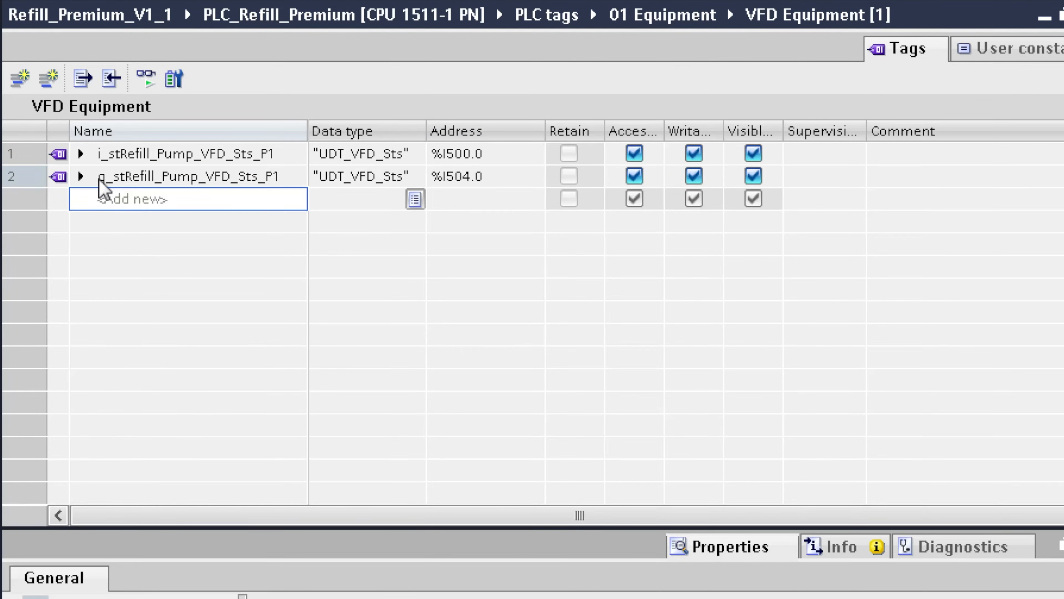
Change the data type of q_stRefill_Pump_VFD_Sts_P1 to UDT_VFD_Cmd
key("Up")
key("Right")
type("udt_vfd")
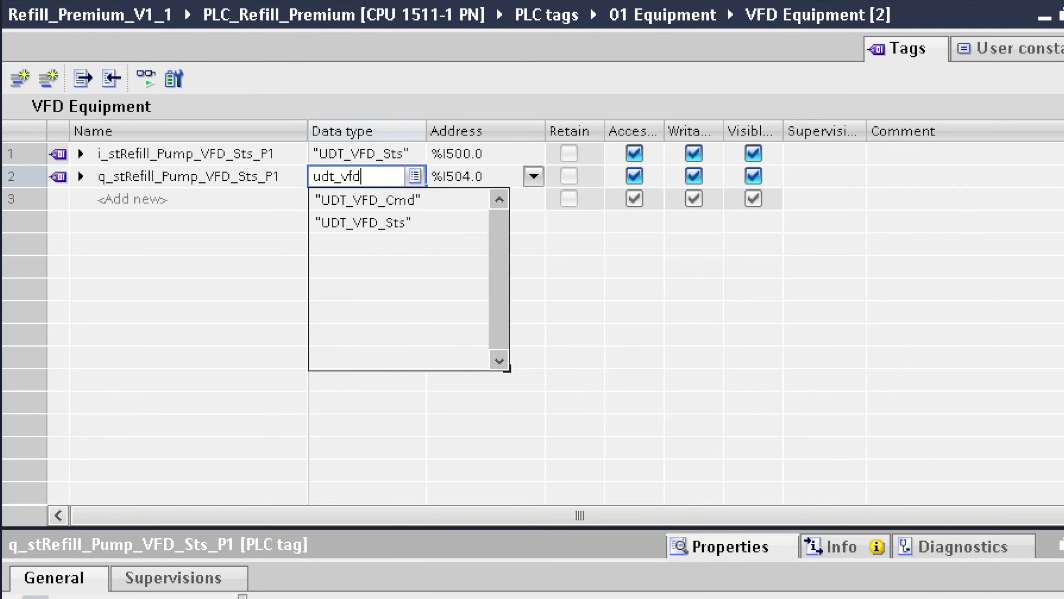
key("Down")
key("Return")
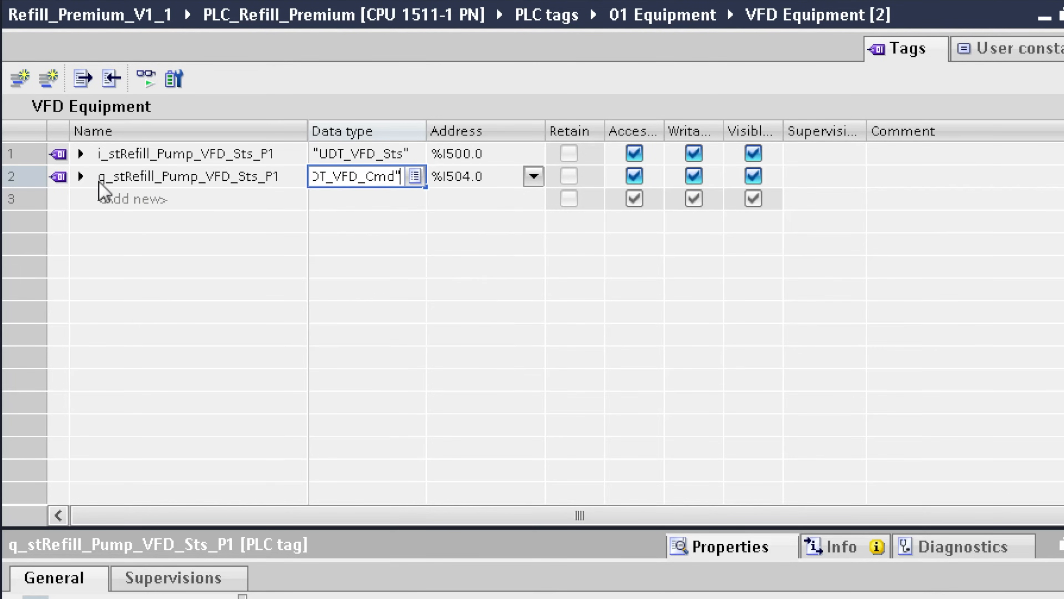
key("Return")
Set the address of q_stRefill_Pump_VFD_Sts_P1 to %Q500.0
key("Up")
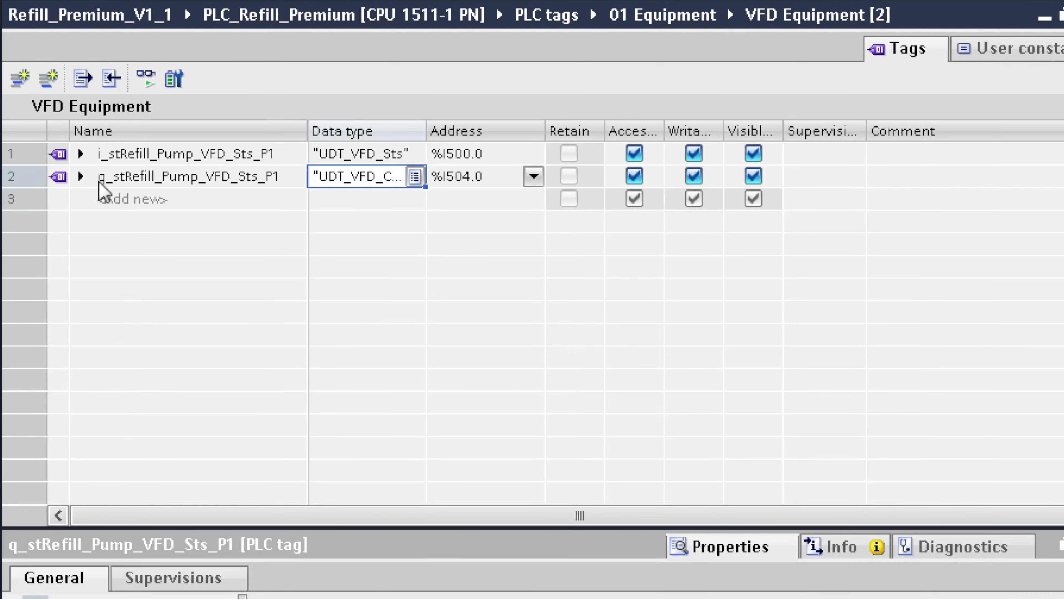
key("Right")
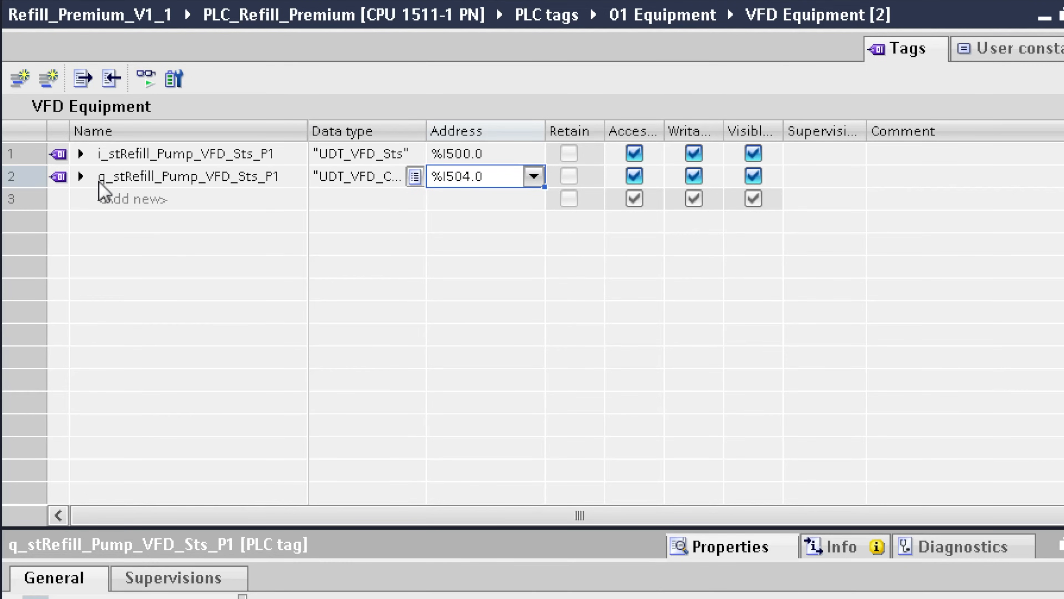
type("%Q50")
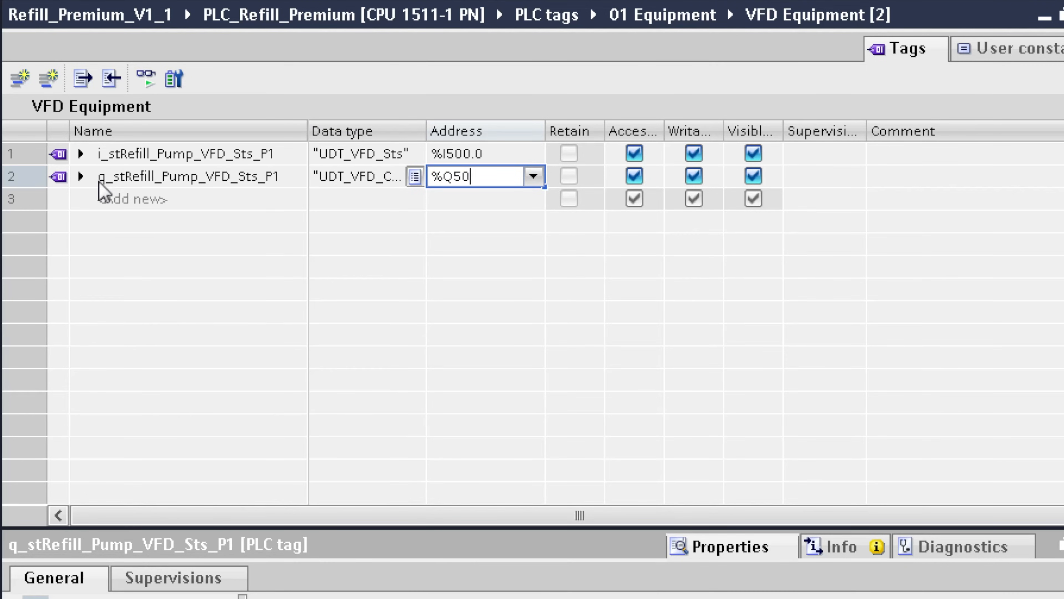
type("0.0")
key("Return")
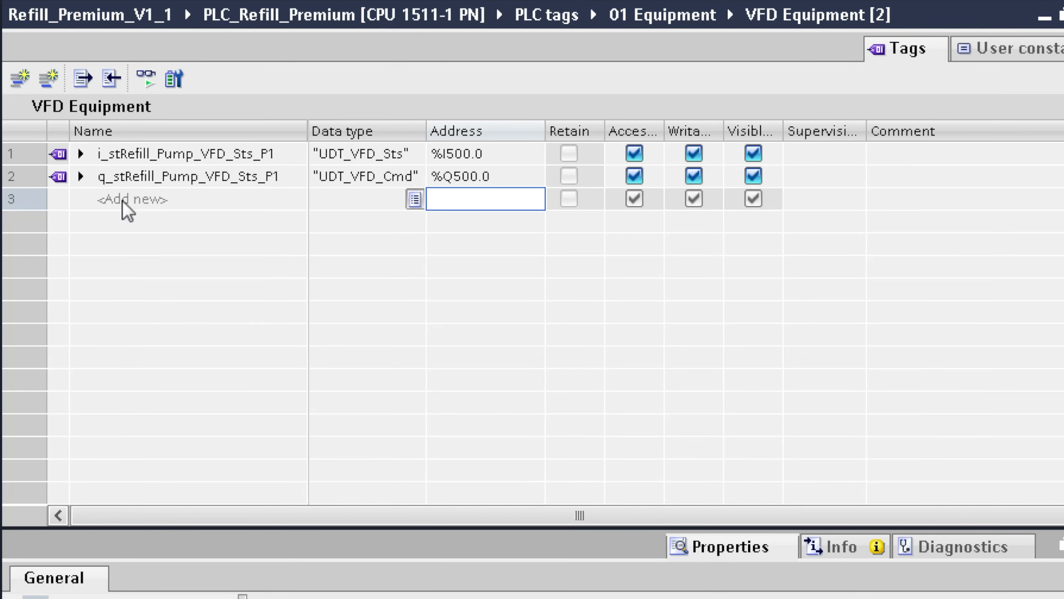
Duplicate both P1 tags into the empty rows below them in the VFD Equipment table
left_click(60, 177)
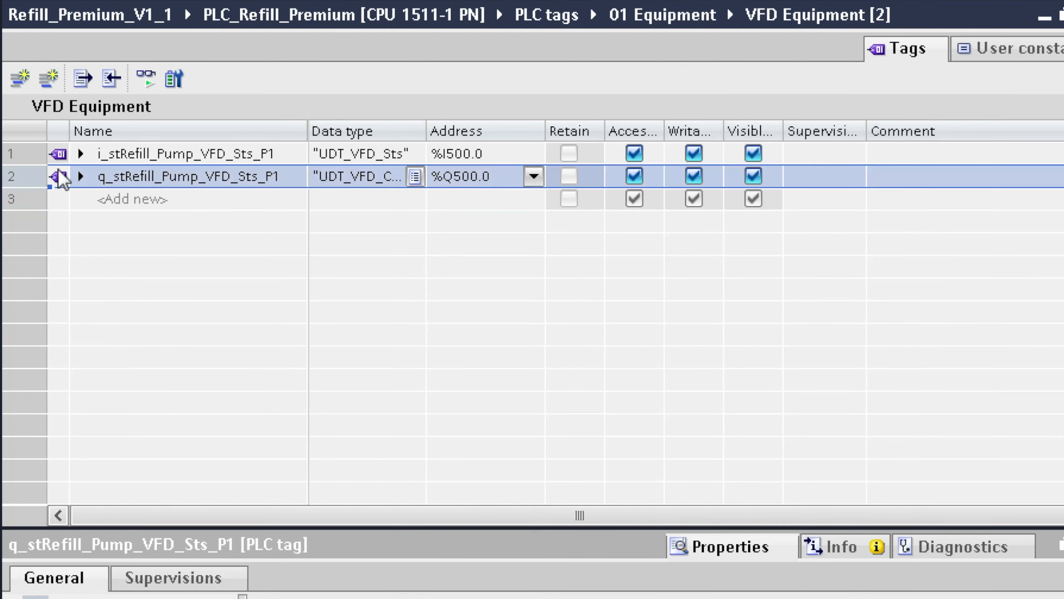
left_click(61, 158, "shift")
left_click(56, 201)
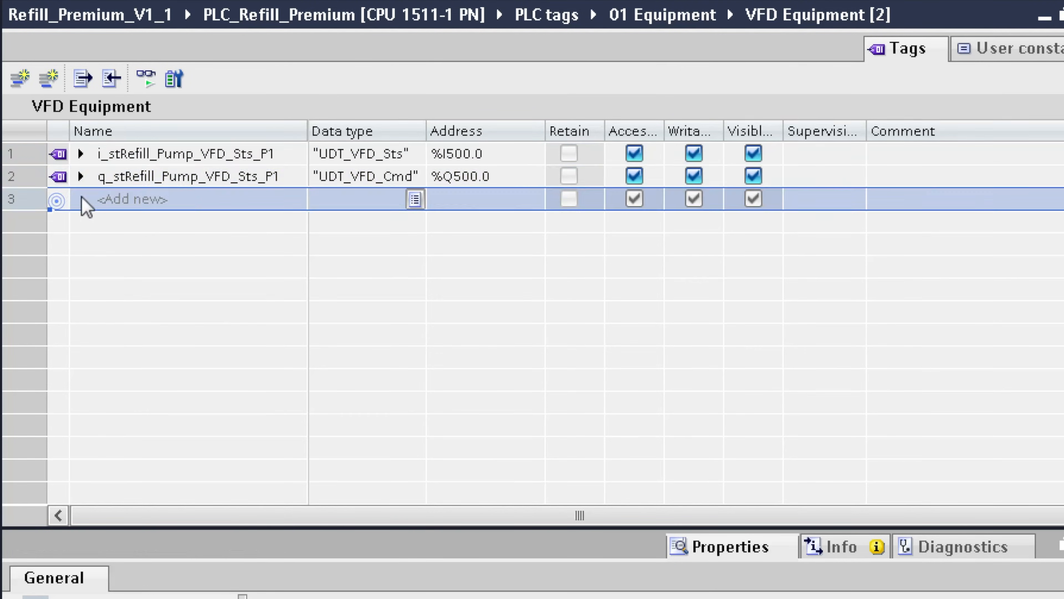
key("ctrl+v")
Rename the copied status tag as i_stRefill_Pump_VFD_Sts_P2
left_click(292, 198)
left_click(293, 199)
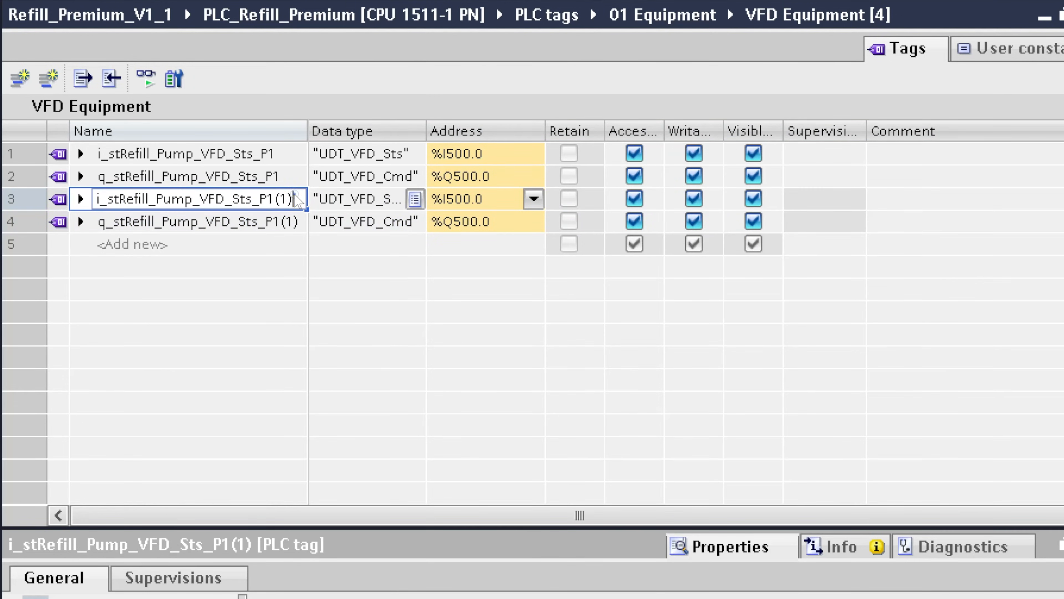
key("BackSpace")
key("BackSpace")
key("BackSpace")
key("BackSpace")
type("2")
key("Return")
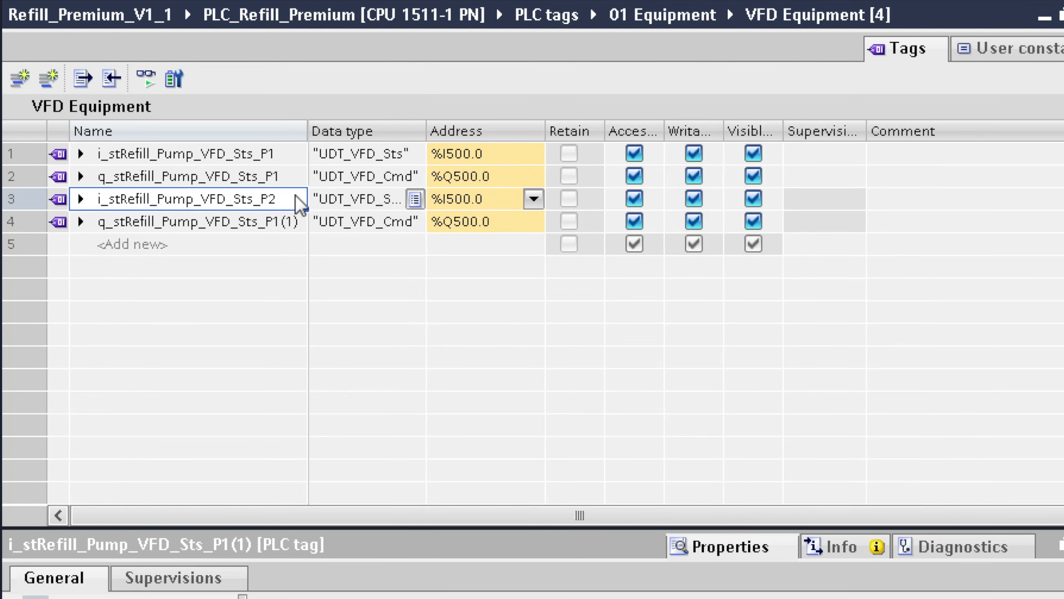
Rename the copied command tag as q_stRefill_Pump_VFD_Sts_P2
left_click(274, 224)
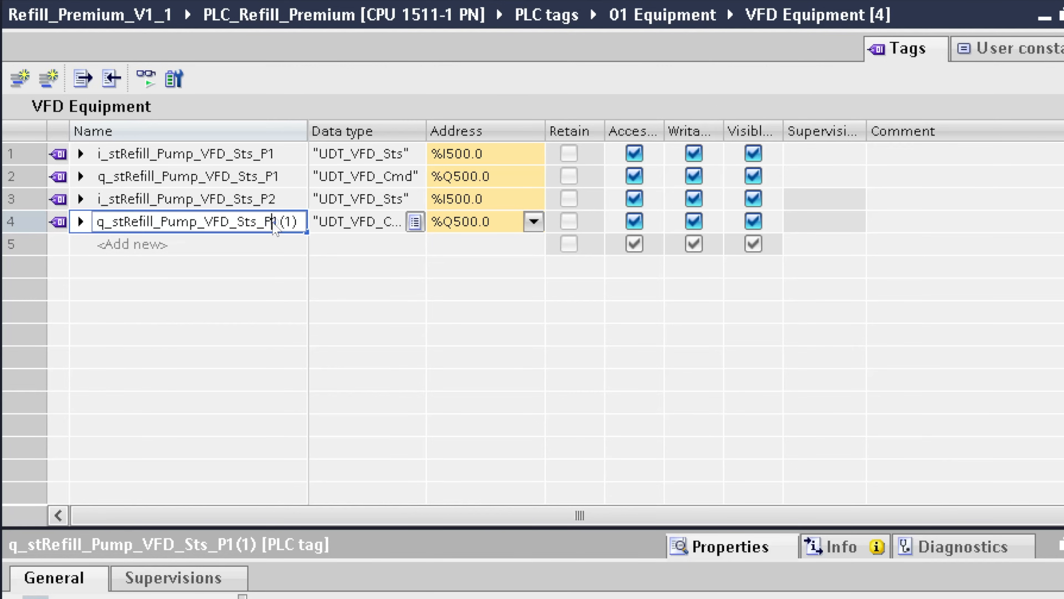
key("Delete")
key("Delete")
key("Delete")
key("Delete")
type("2")
key("Return")
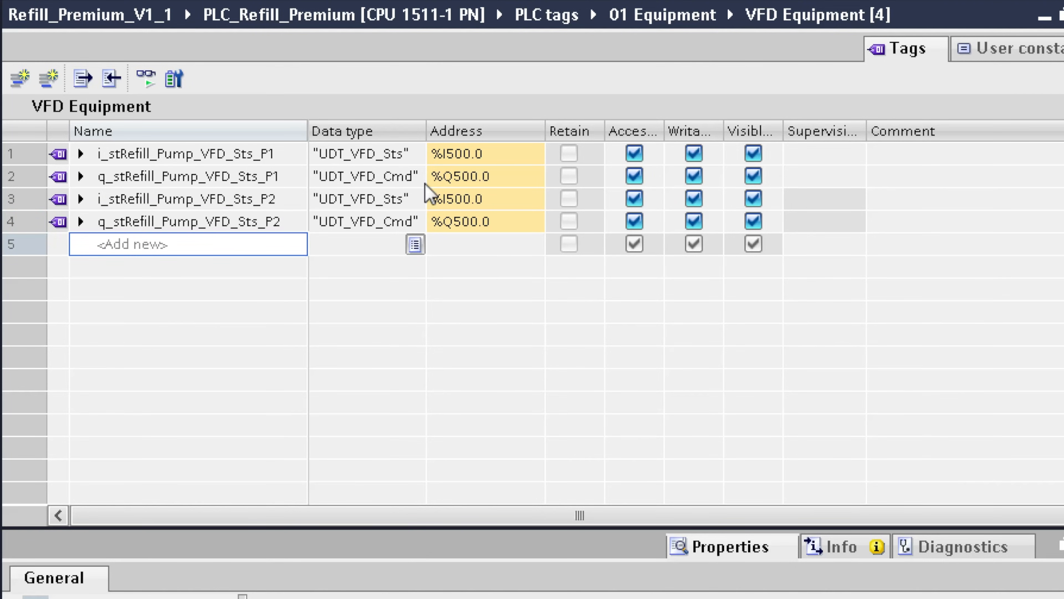
Set the address of i_stRefill_Pump_VFD_Sts_P2 to %I510.0
left_click(464, 201)
left_click(462, 197)
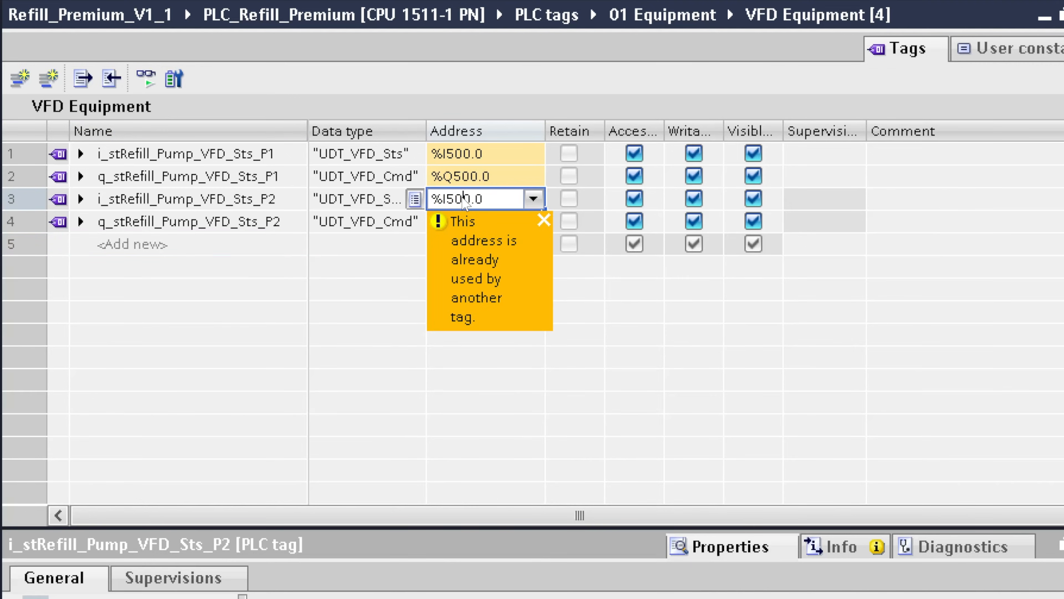
left_click_drag(463, 198, 454, 199)
key("BackSpace")
type("1")
key("Return")
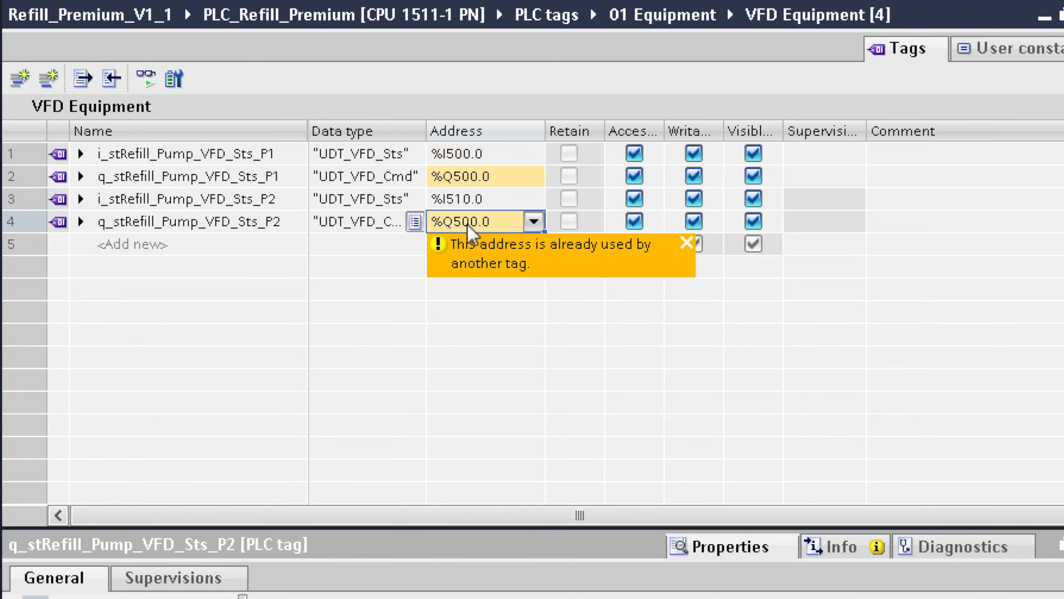
Set the address of q_stRefill_Pump_VFD_Sts_P2 to %Q510.0
left_click(467, 222)
key("Delete")
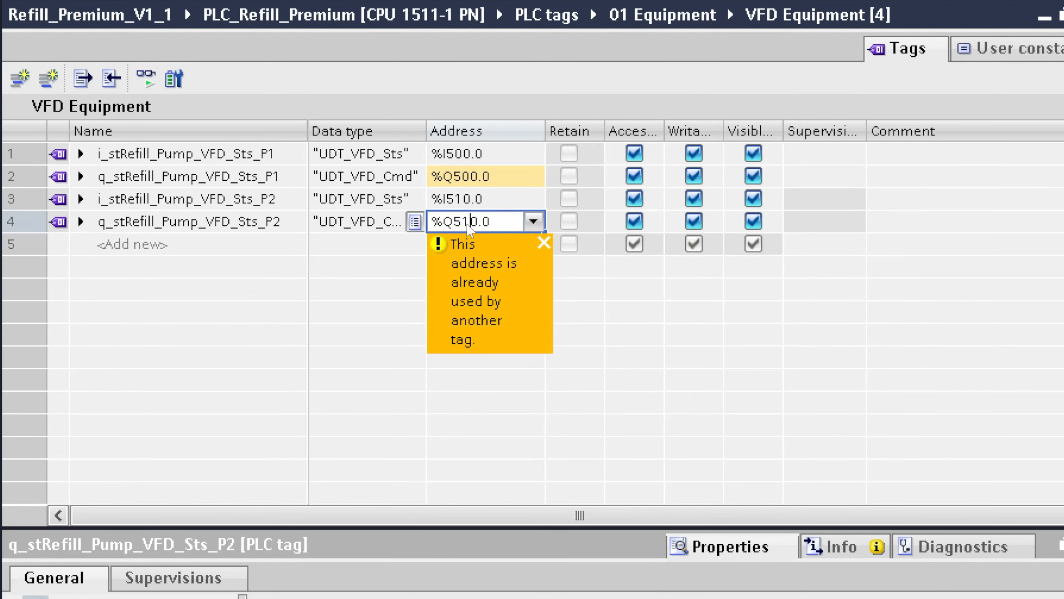
type("1")
key("Return")
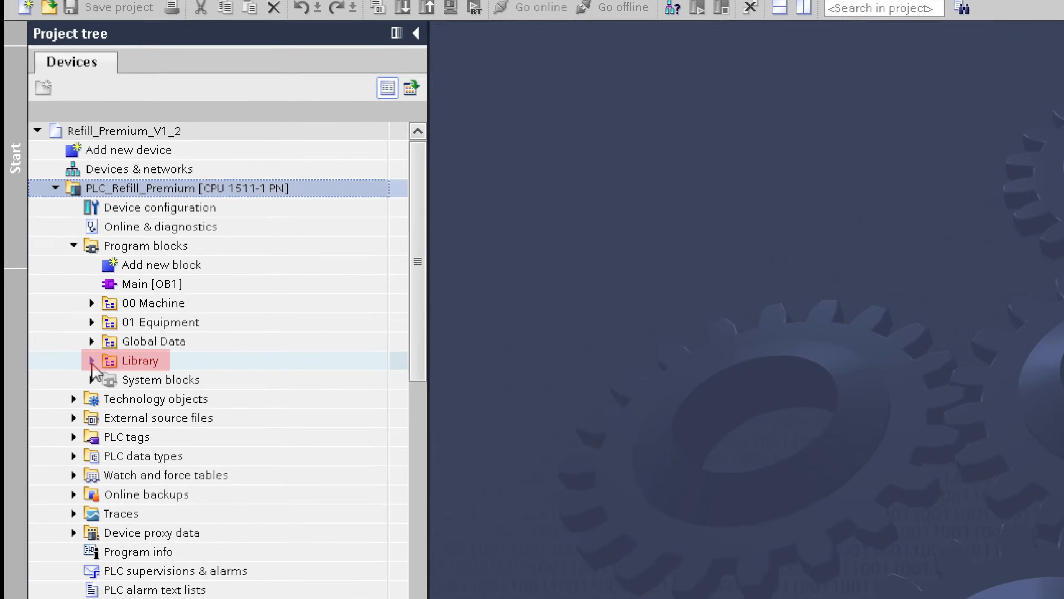
Show the user blocks in the Library group of Refill_Premium_V1_2, and open FB - Equipment Modules from the 01 Equipment group
left_click(117, 309)
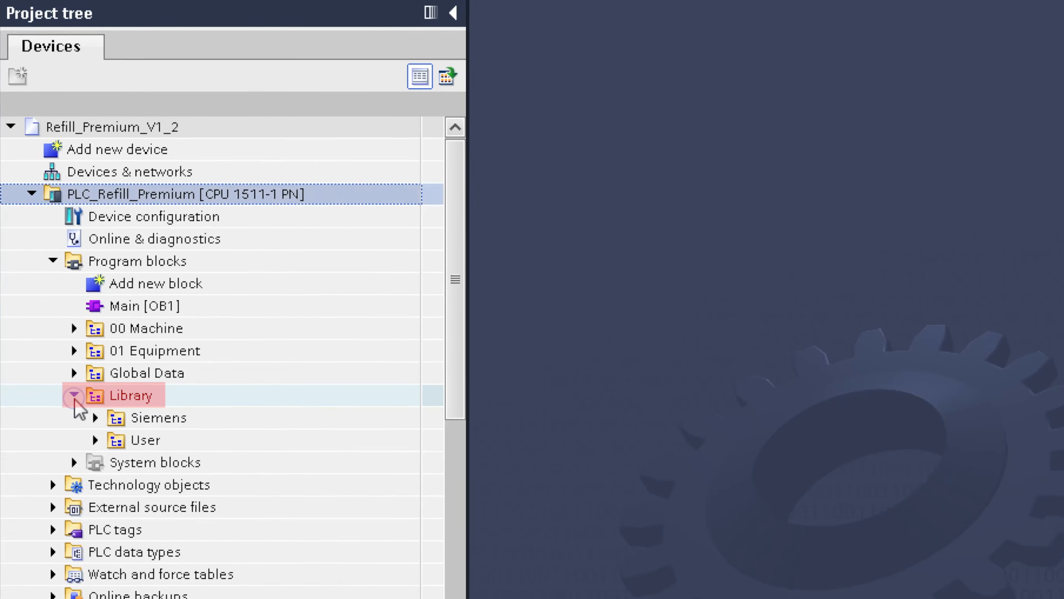
left_click(94, 443)
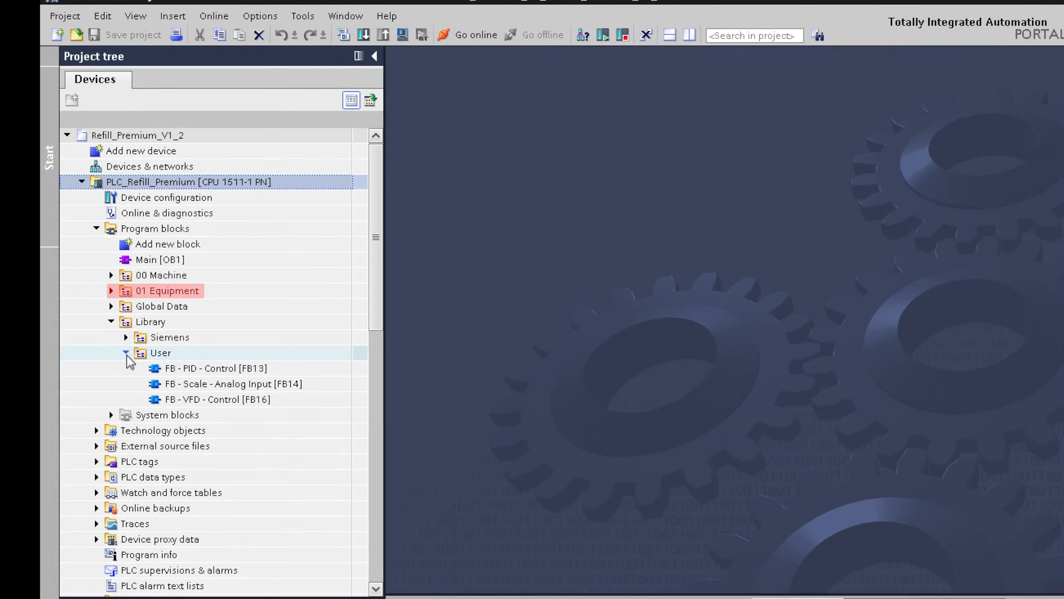
left_click(111, 291)
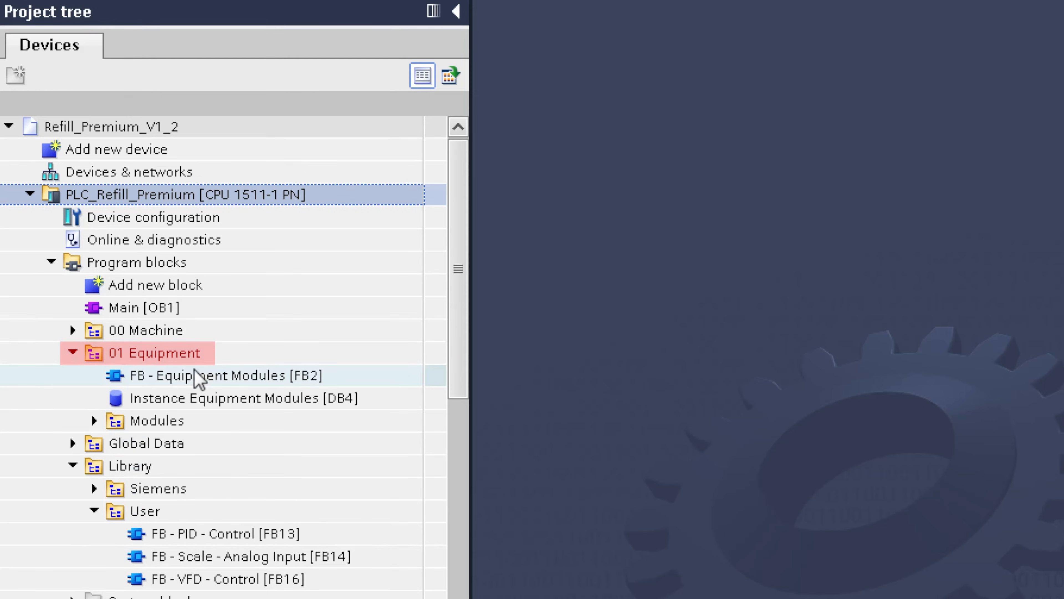
left_click(204, 373)
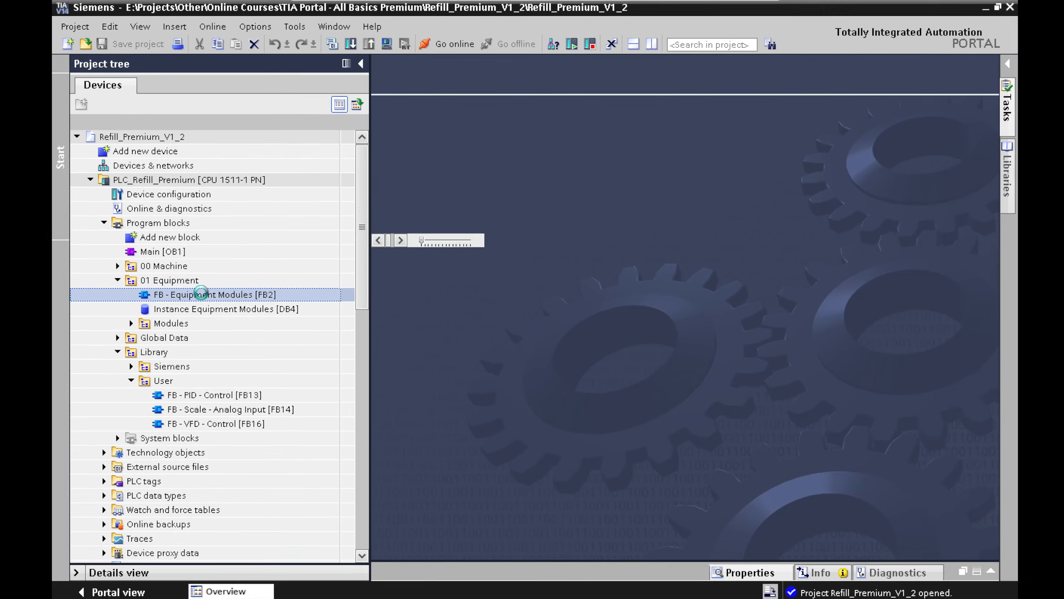
double_click(210, 369)
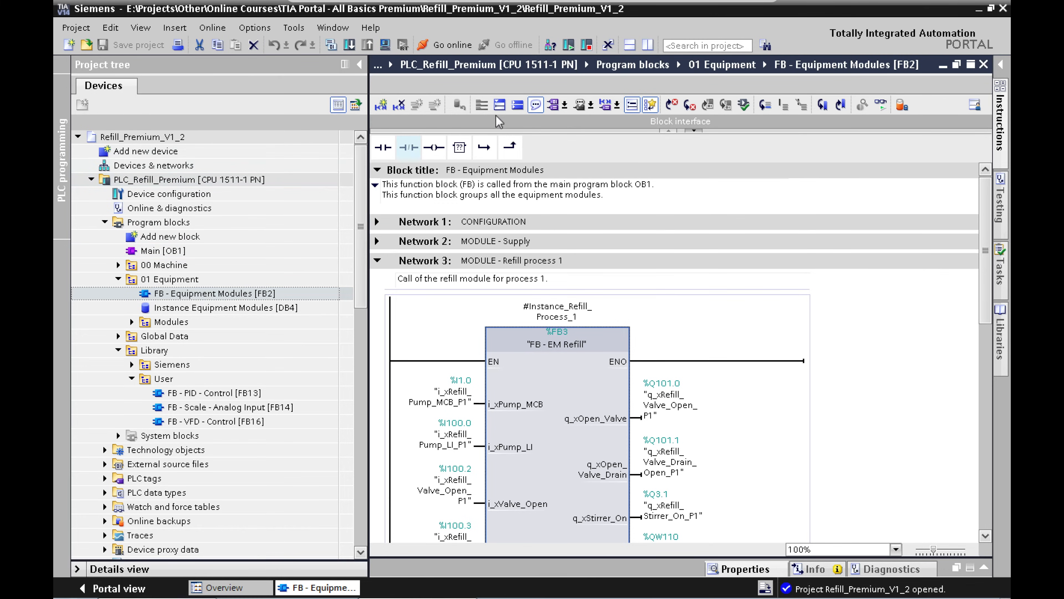
Open the FB - EM Refill block called in Network 3 and examine its VFD control call in Network 8
left_click(518, 105)
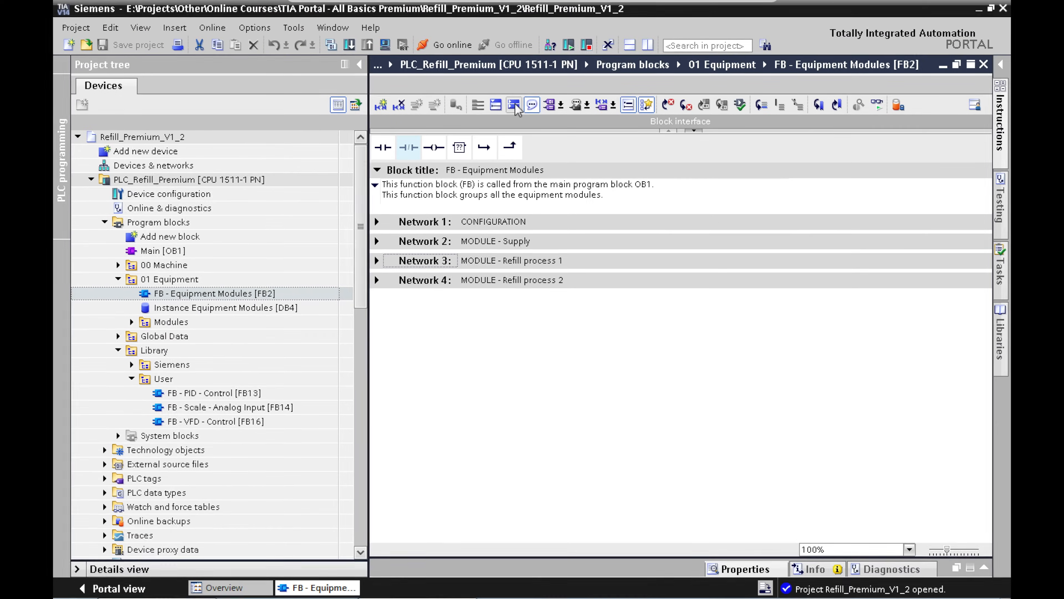
left_click(377, 260)
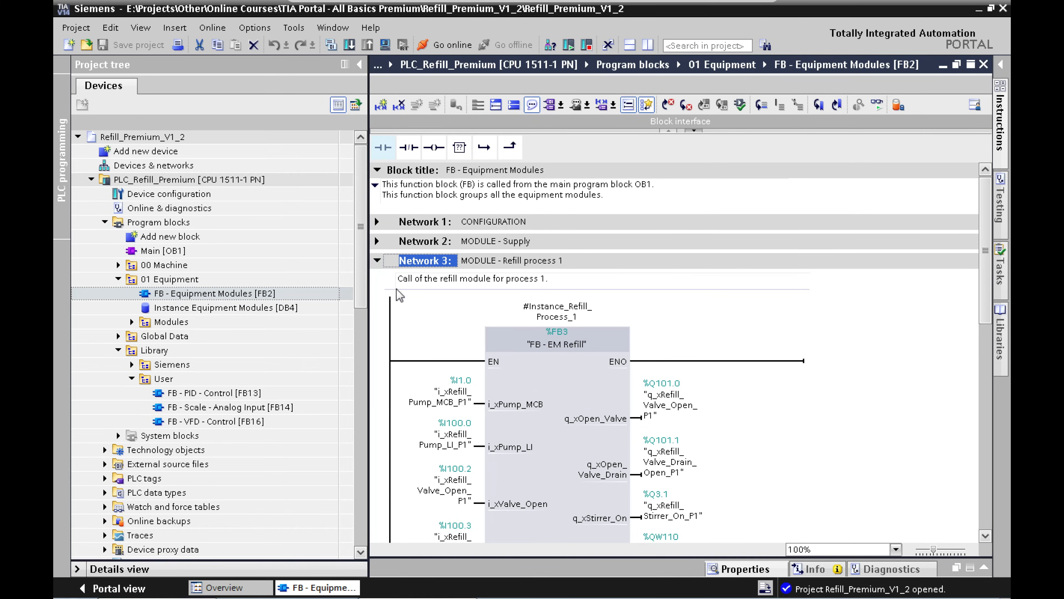
left_click(563, 413)
double_click(563, 409)
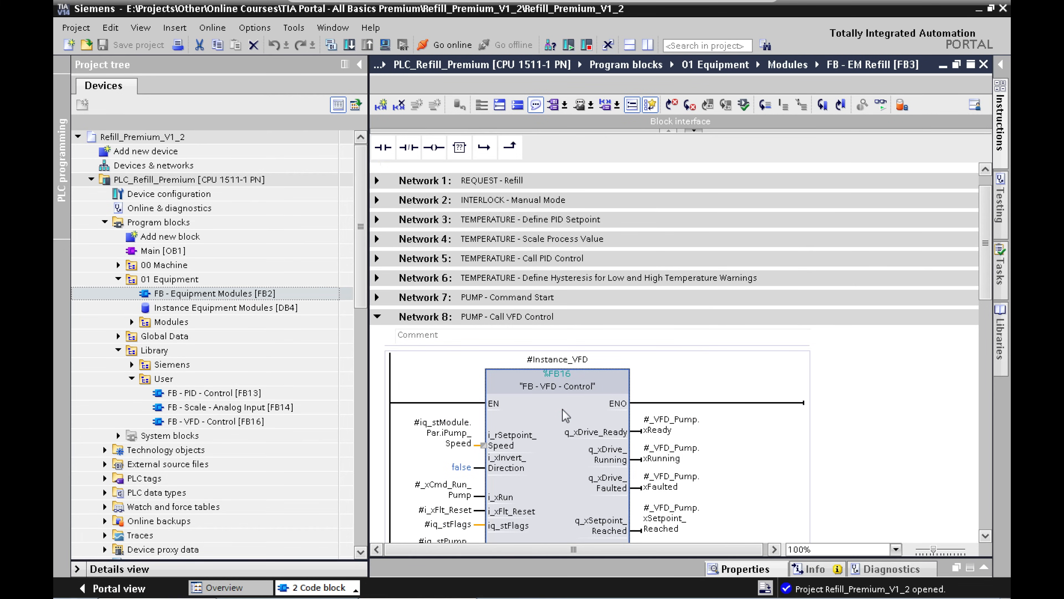
scroll(565, 415, "down", 3)
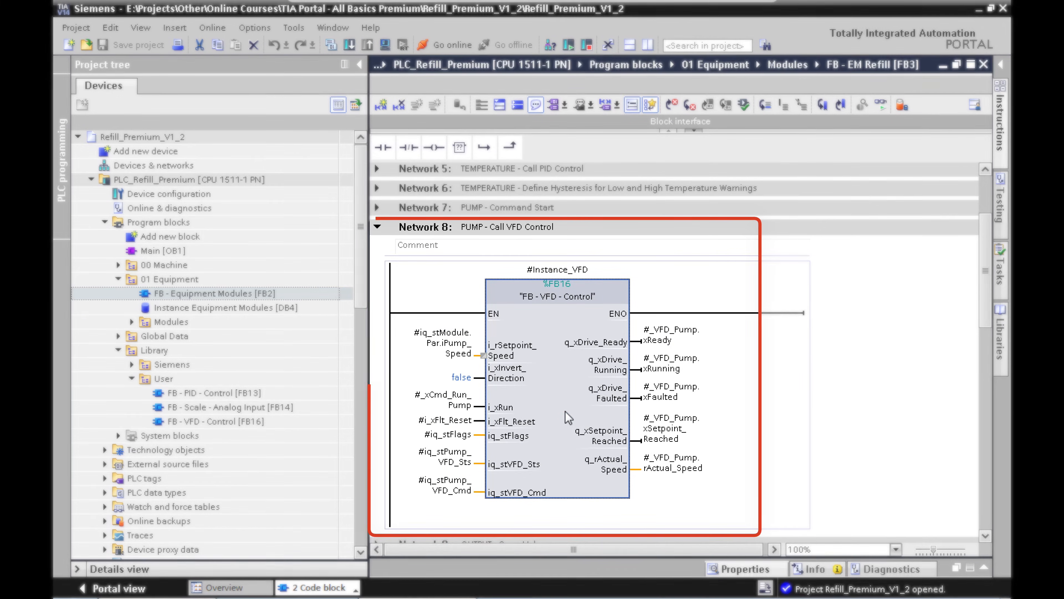